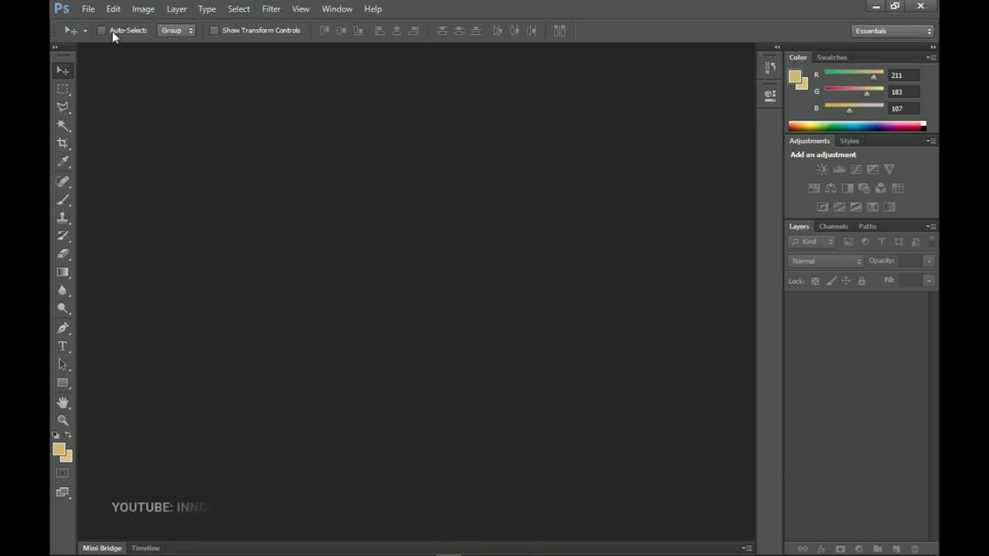
# Step: Create a new document 60 inches wide and 36 inches high at a resolution of 72 pixels/inch
pyautogui.click(88, 9)
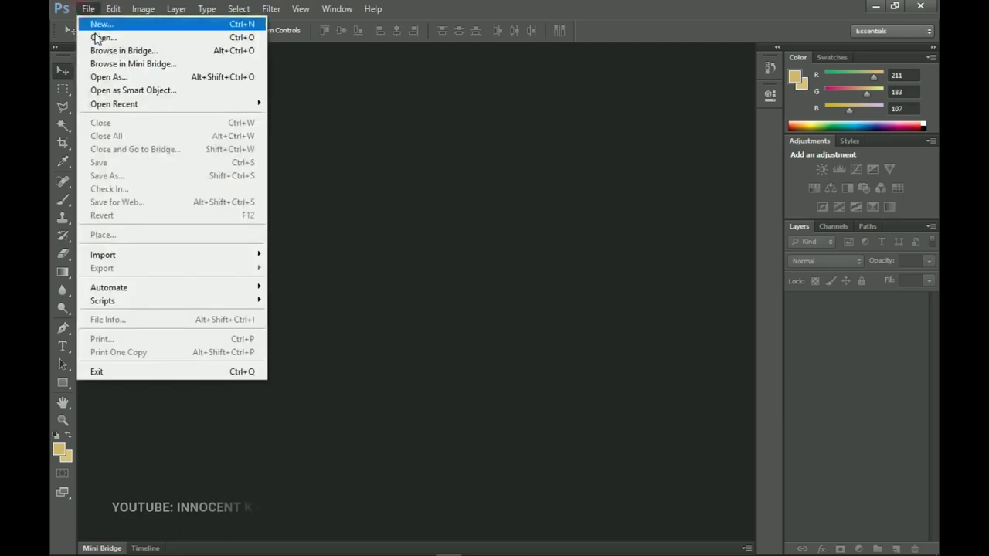
pyautogui.click(143, 26)
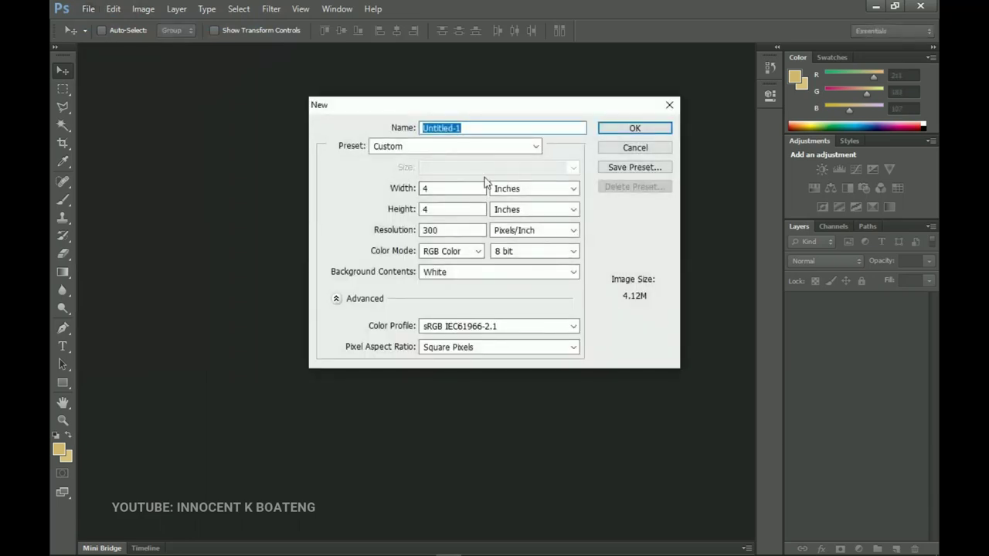
pyautogui.click(526, 203)
pyautogui.click(527, 193)
pyautogui.click(526, 194)
pyautogui.doubleClick(456, 193)
pyautogui.write('60')
pyautogui.doubleClick(427, 210)
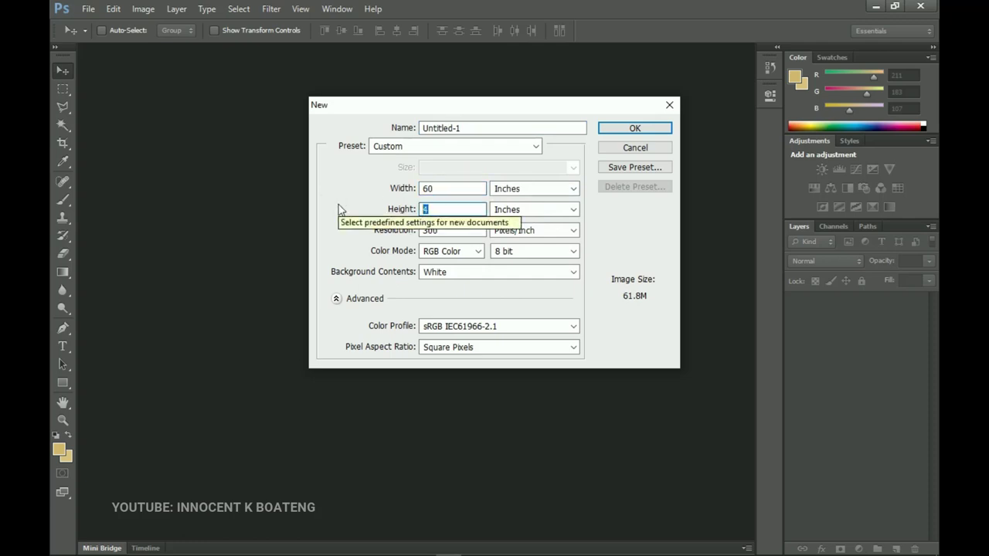
pyautogui.write('36')
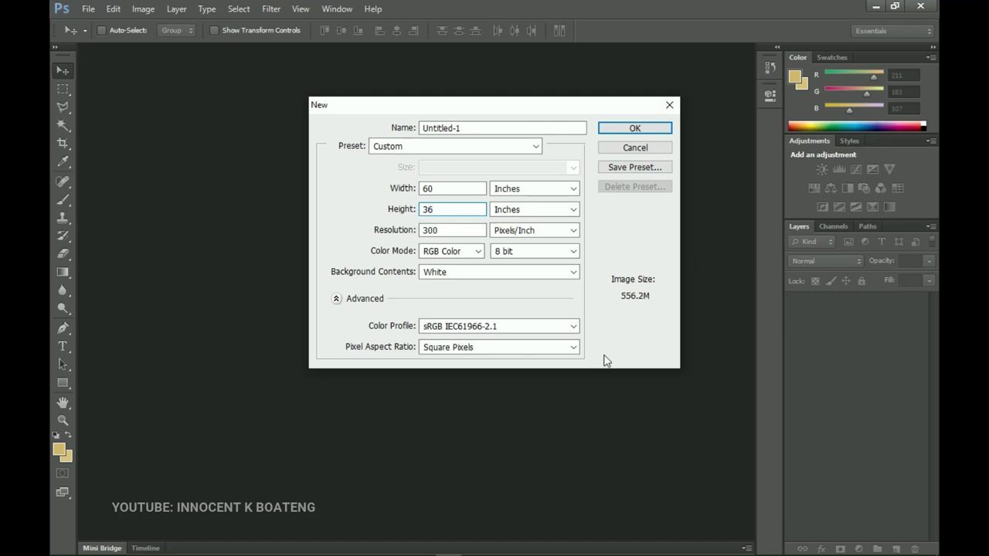
pyautogui.doubleClick(452, 230)
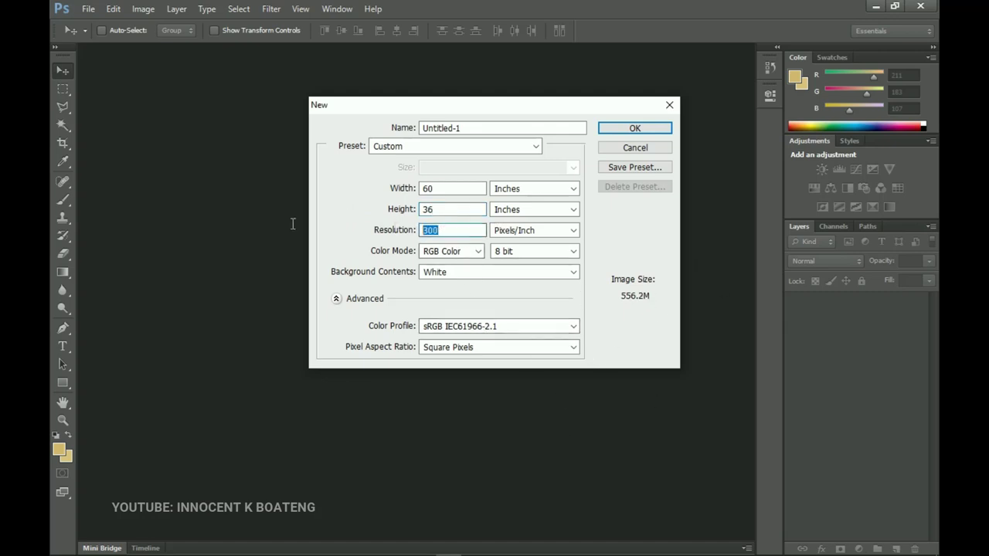
pyautogui.write('72')
pyautogui.press('Return')
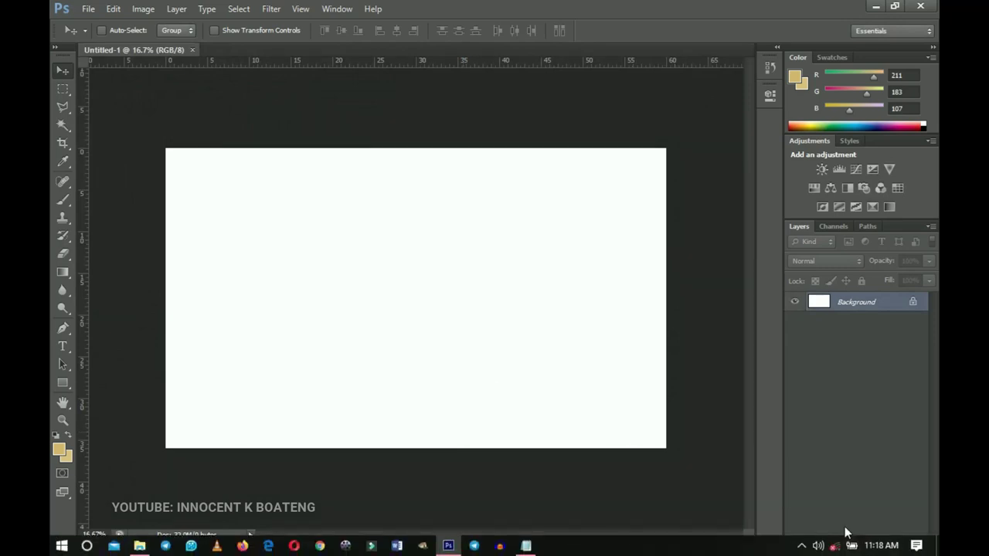
# Step: Add a Solid Color fill layer in gold #d3b76b above the background
pyautogui.click(860, 549)
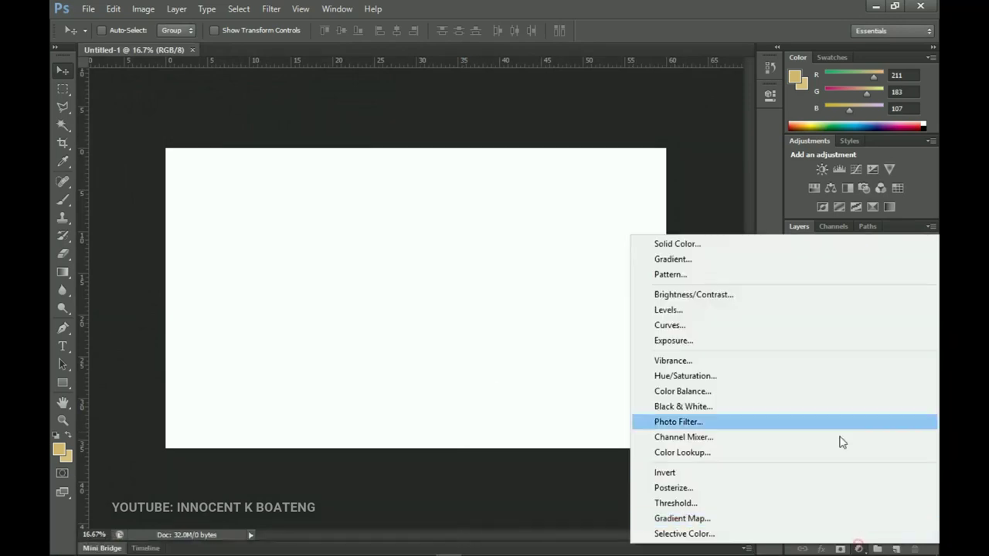
pyautogui.click(724, 244)
pyautogui.click(886, 401)
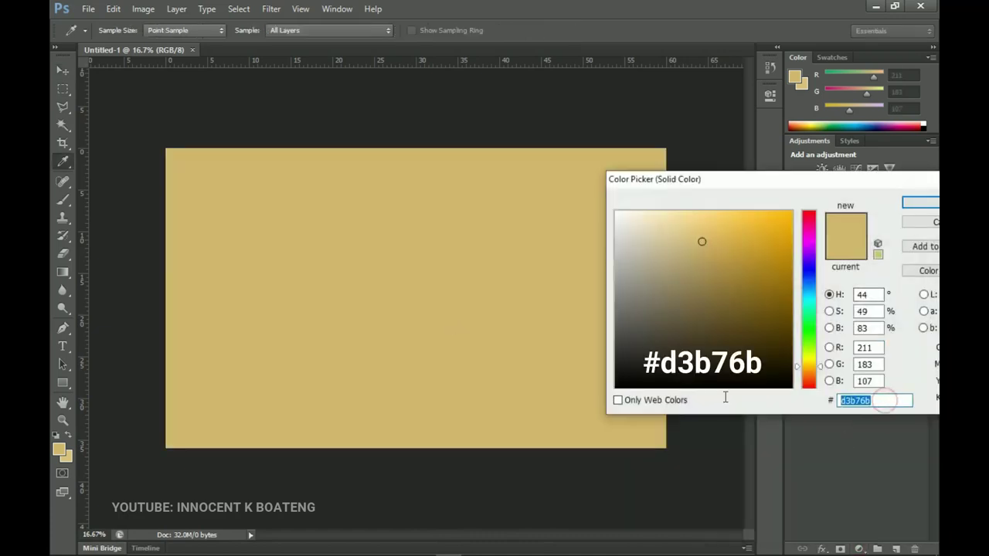
pyautogui.click(919, 205)
pyautogui.press('v')
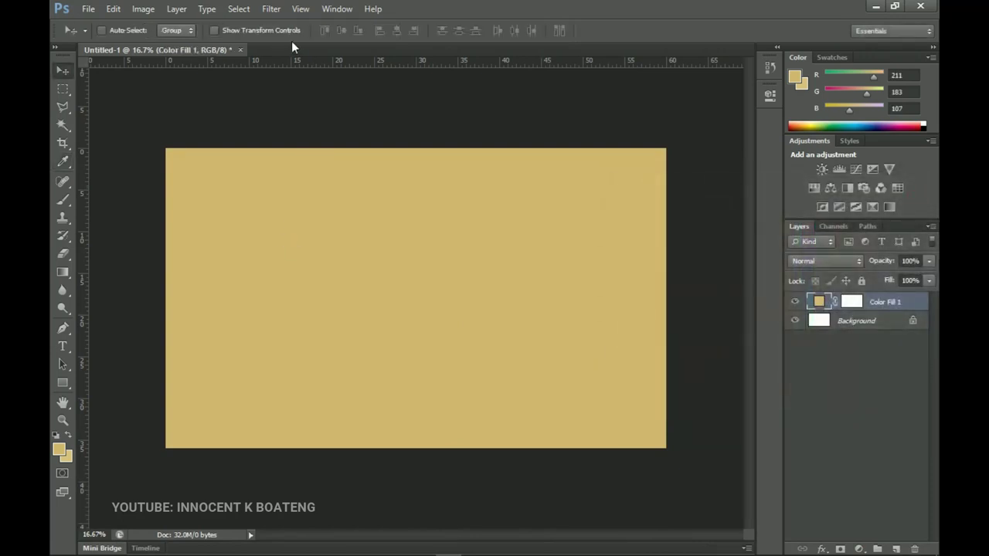
# Step: Add two vertical margin guides, one at 6% and a matching one at about 94% of the canvas width
pyautogui.click(300, 8)
pyautogui.click(331, 313)
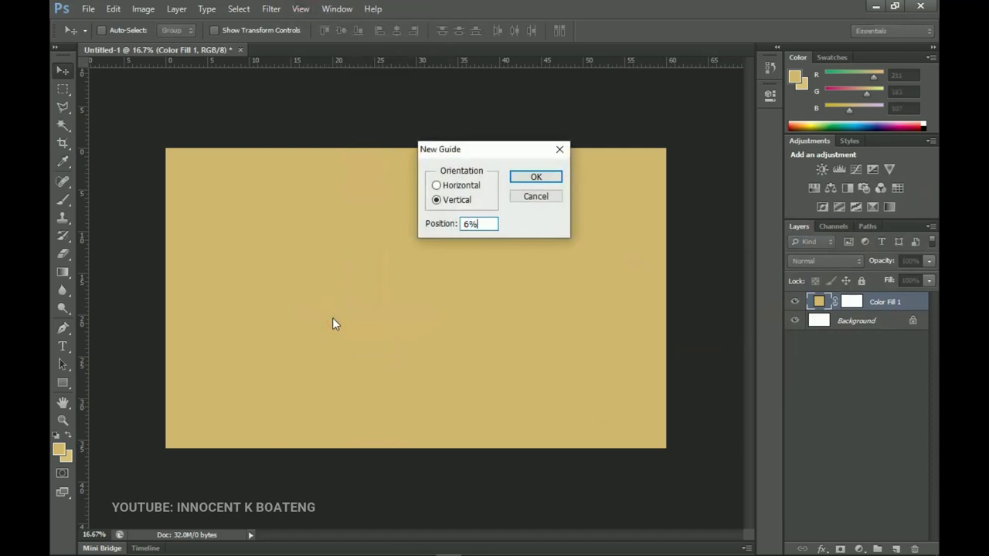
pyautogui.press('Return')
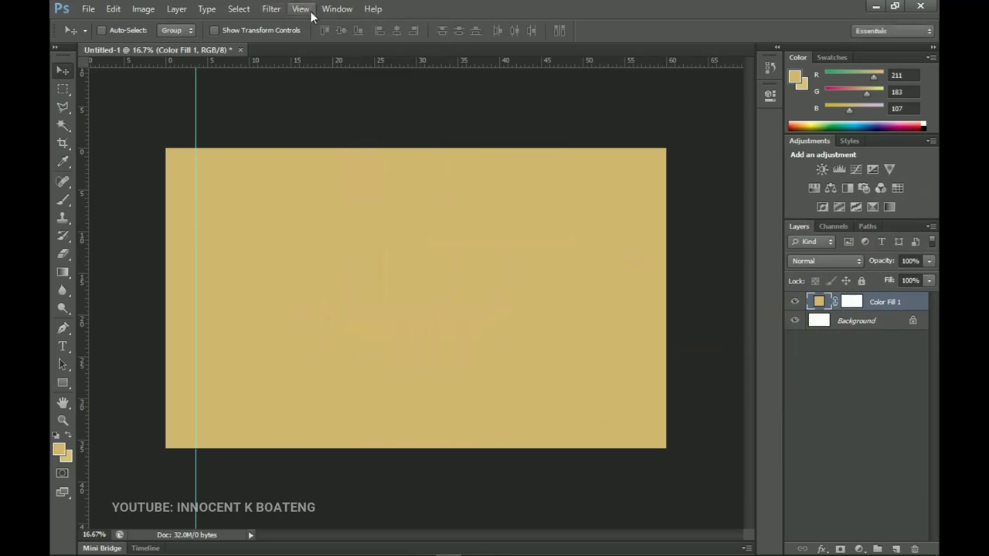
pyautogui.click(309, 11)
pyautogui.click(352, 314)
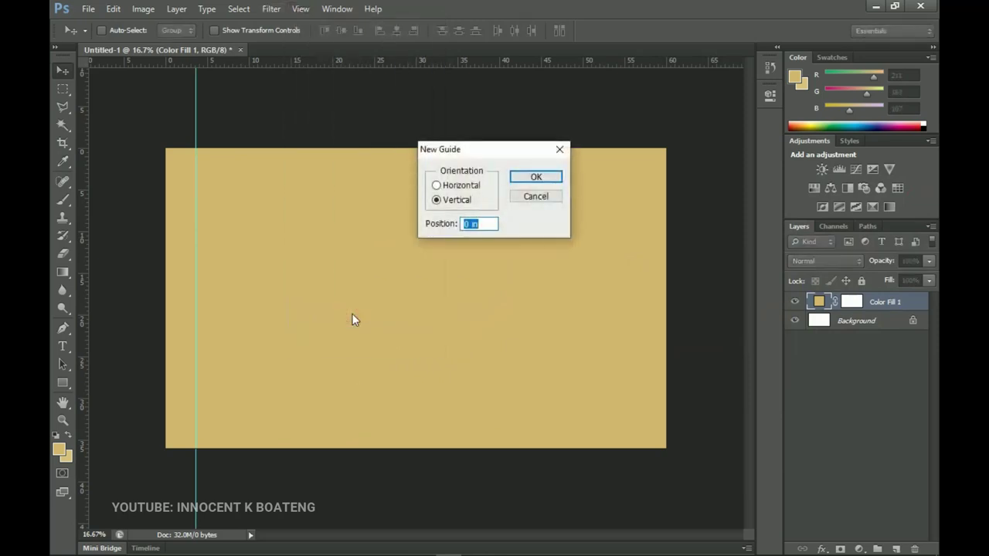
pyautogui.write('9')
pyautogui.press('Return')
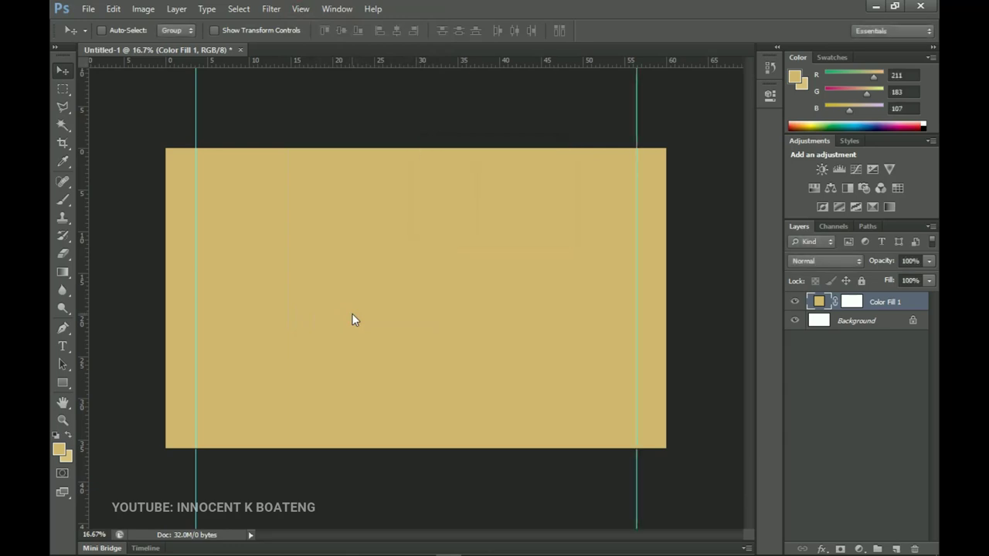
# Step: Add a vertical guide at 50% to mark the canvas centre
pyautogui.click(302, 9)
pyautogui.click(313, 313)
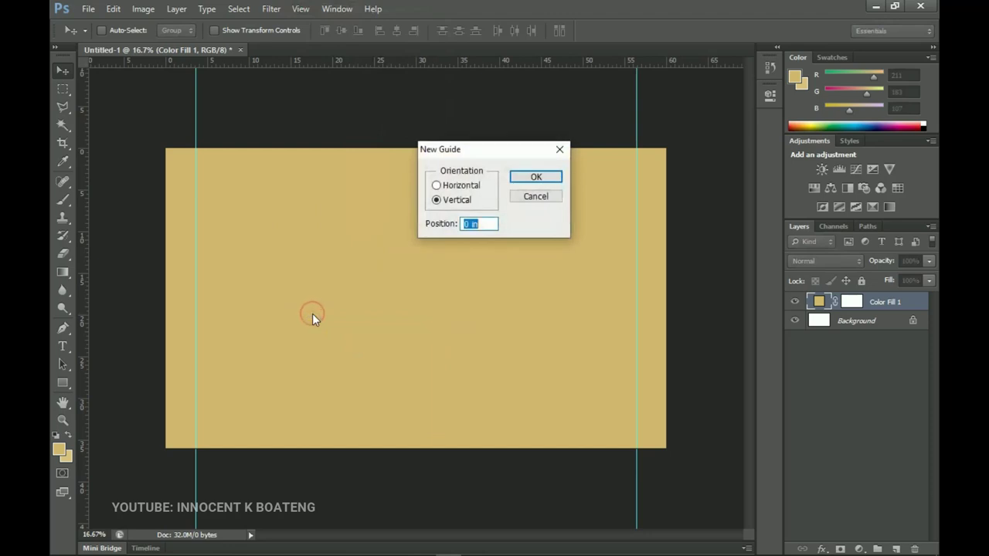
pyautogui.write('50%')
pyautogui.press('Return')
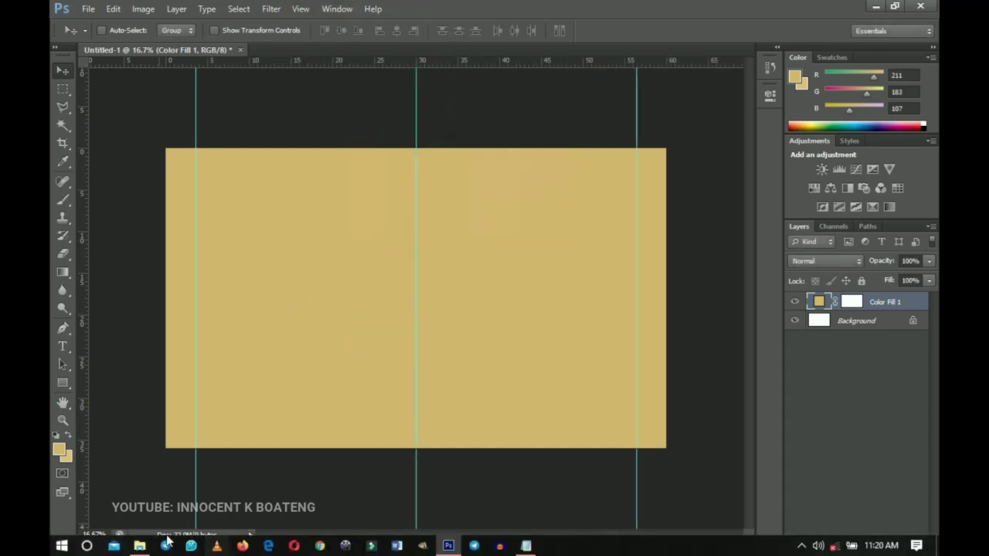
# Step: Draw a rectangle shape about 2382 × 3060 px from the centre guide outward, covering the right half of the canvas
pyautogui.click(68, 384)
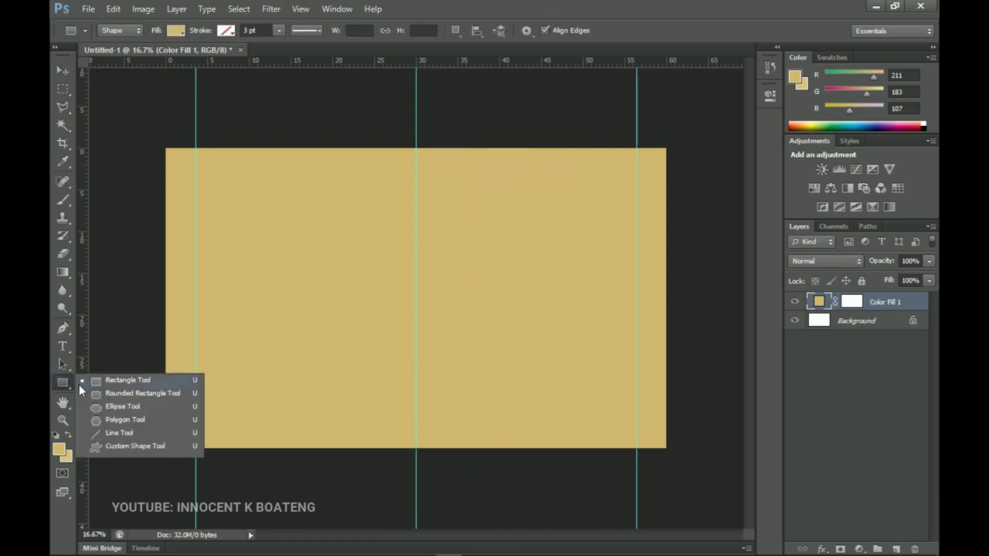
pyautogui.click(130, 381)
pyautogui.moveTo(690, 479); pyautogui.dragTo(415, 124)
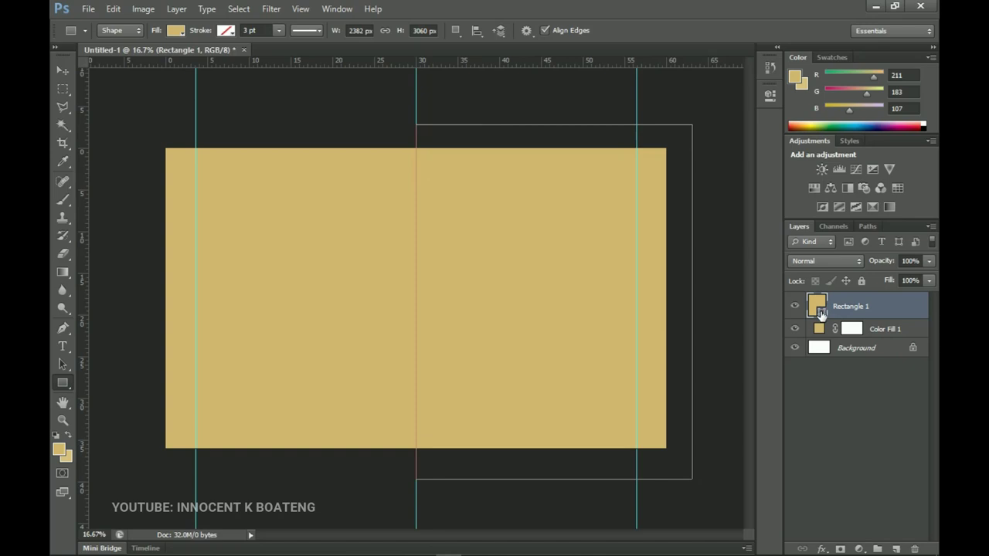
# Step: Recolour the rectangle shape to the lighter gold #dac17d
pyautogui.doubleClick(820, 313)
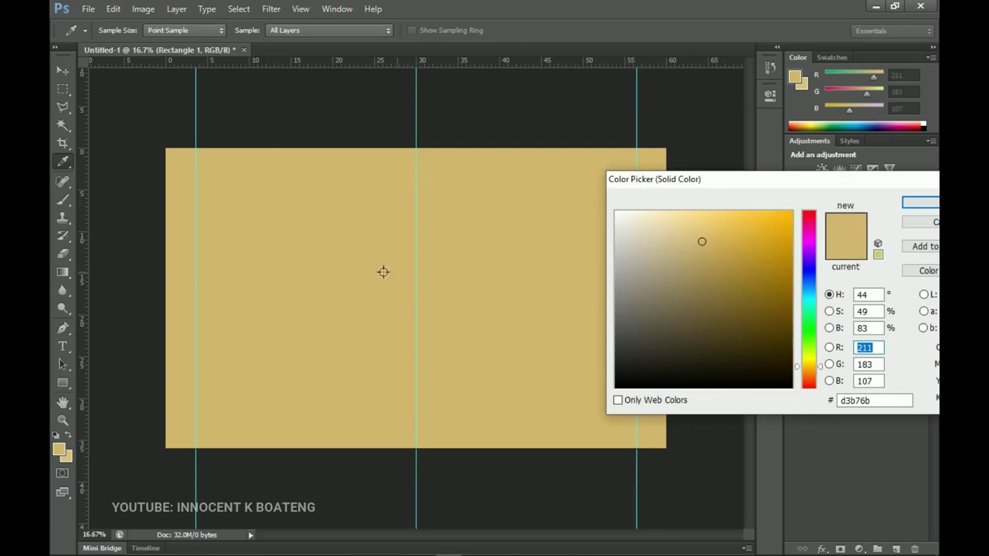
pyautogui.moveTo(676, 231); pyautogui.dragTo(669, 231)
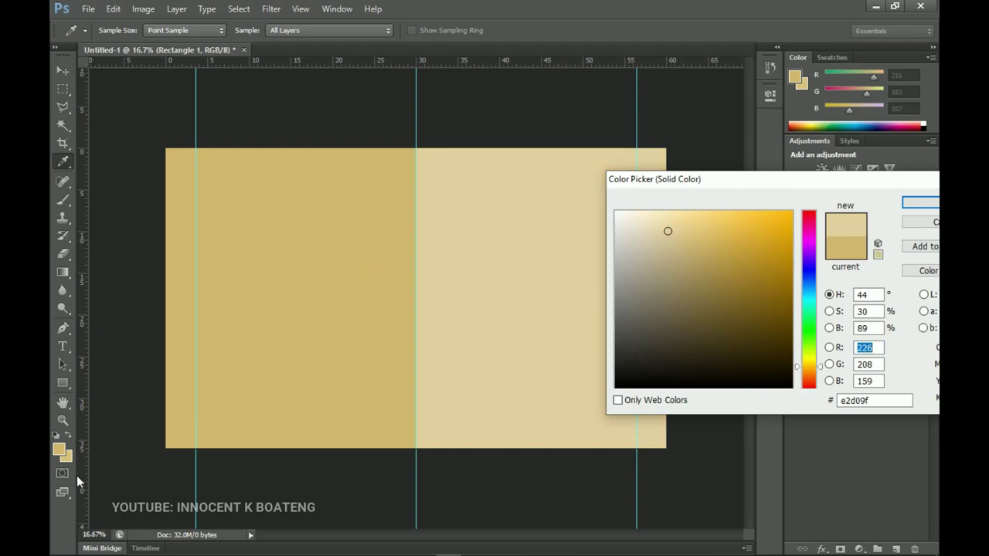
pyautogui.click(75, 454)
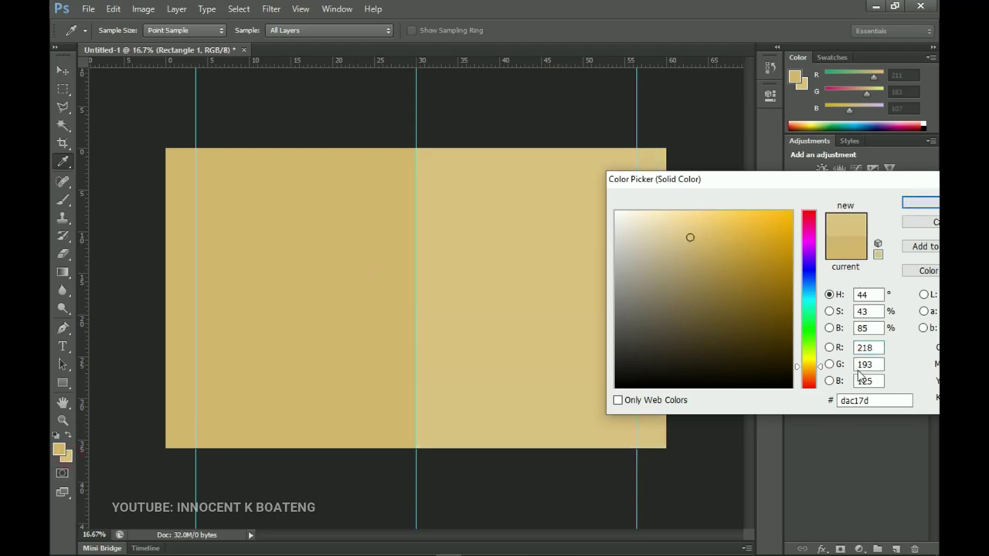
pyautogui.doubleClick(889, 400)
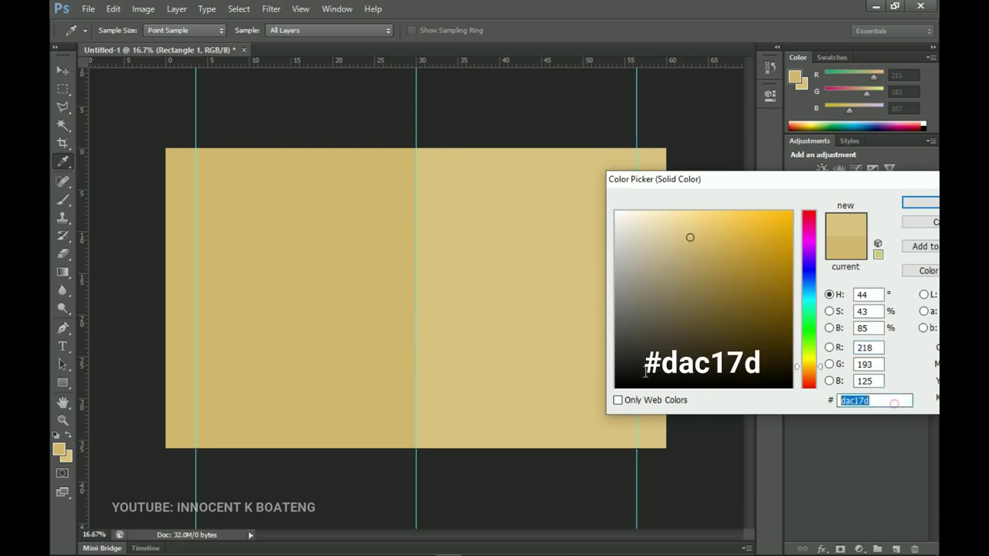
pyautogui.click(920, 205)
pyautogui.press('v')
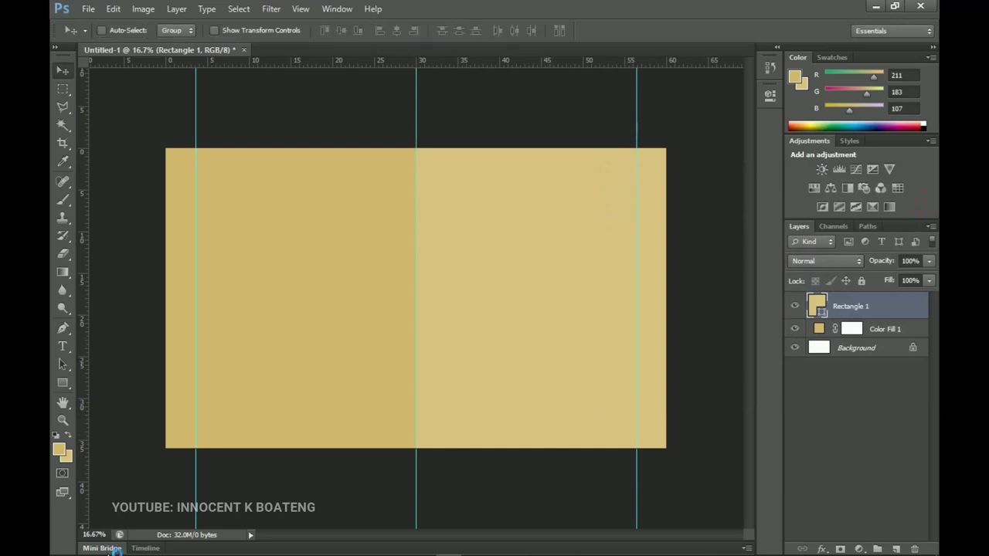
# Step: Place the arch photo DUF-6jIW4AIYHu0 from the Independence 2021 folder and scale it to about 435% so it covers the canvas
pyautogui.click(139, 544)
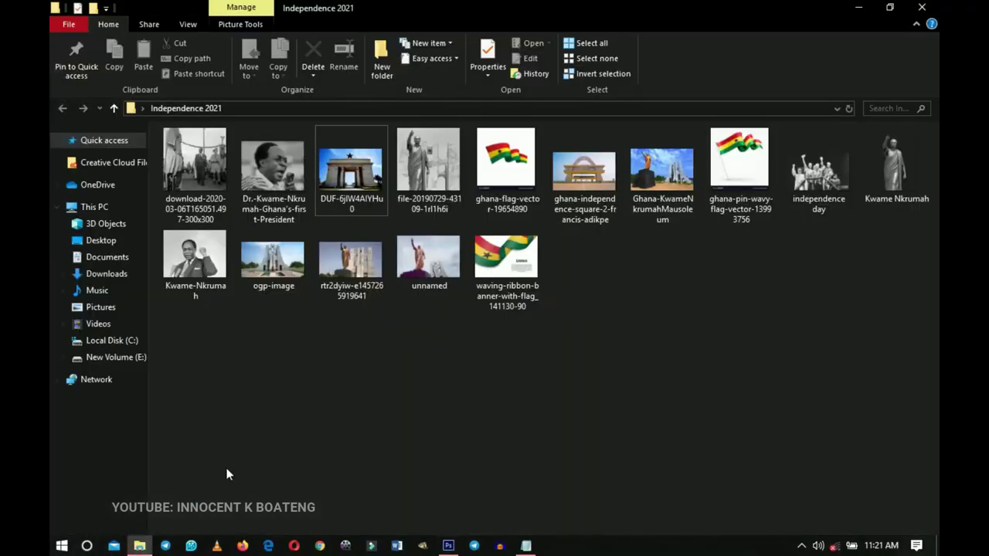
pyautogui.click(363, 186)
pyautogui.moveTo(365, 220); pyautogui.dragTo(466, 323)
pyautogui.moveTo(477, 342); pyautogui.dragTo(695, 447)
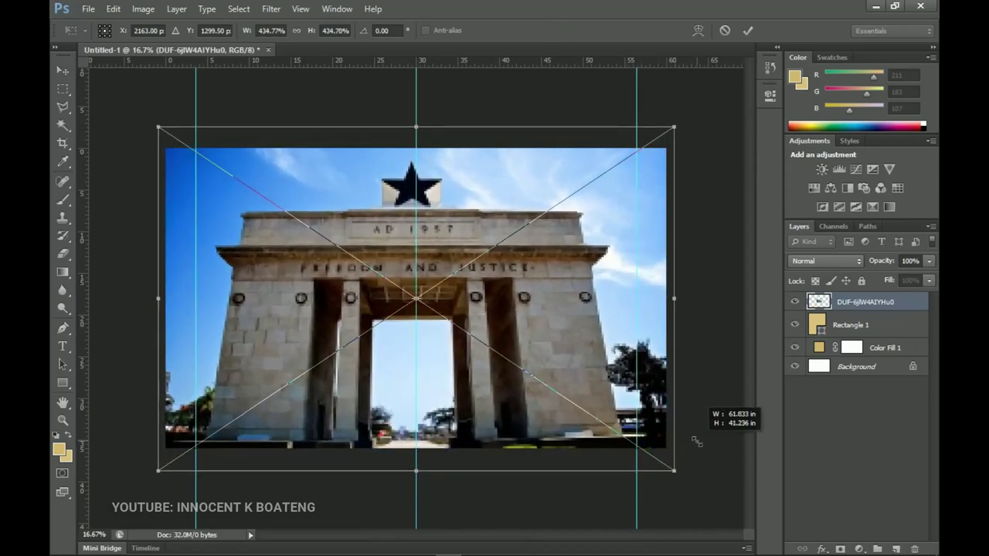
pyautogui.press('Return')
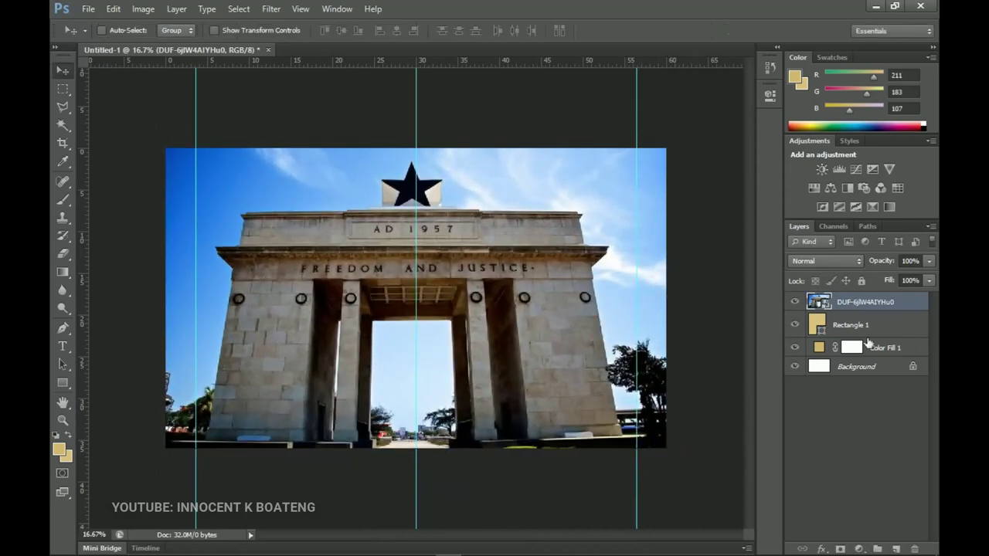
# Step: Rasterize the arch photo layer and desaturate it to black and white
pyautogui.rightClick(869, 312)
pyautogui.click(783, 216)
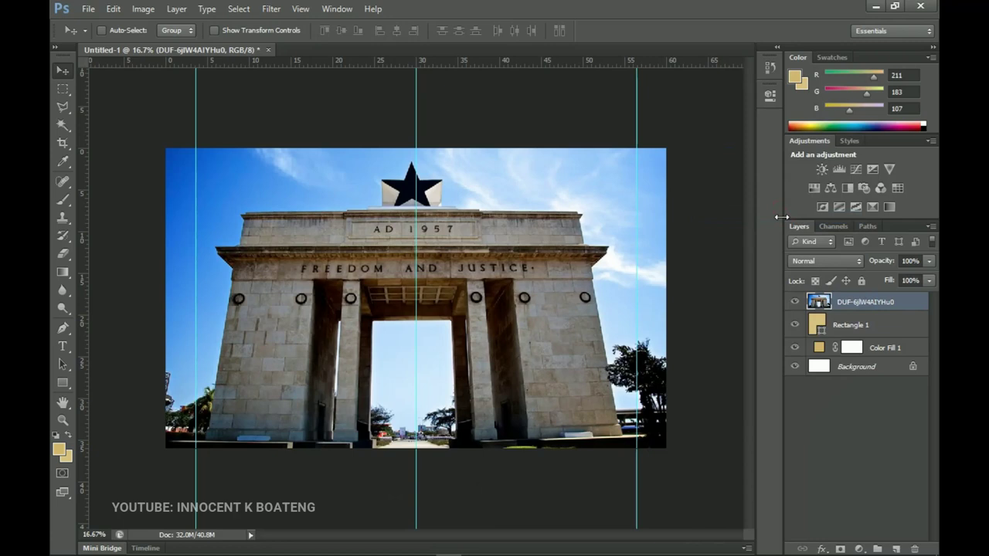
pyautogui.hotkey('ctrl', 'shift', 'u')
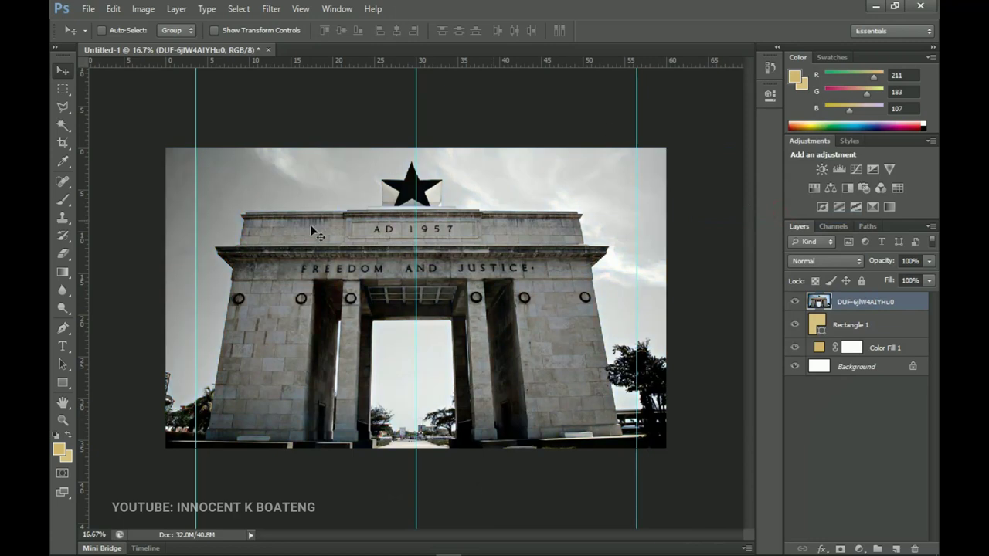
# Step: Set the arch photo layer's blend mode to Multiply and its opacity to 10%
pyautogui.click(840, 261)
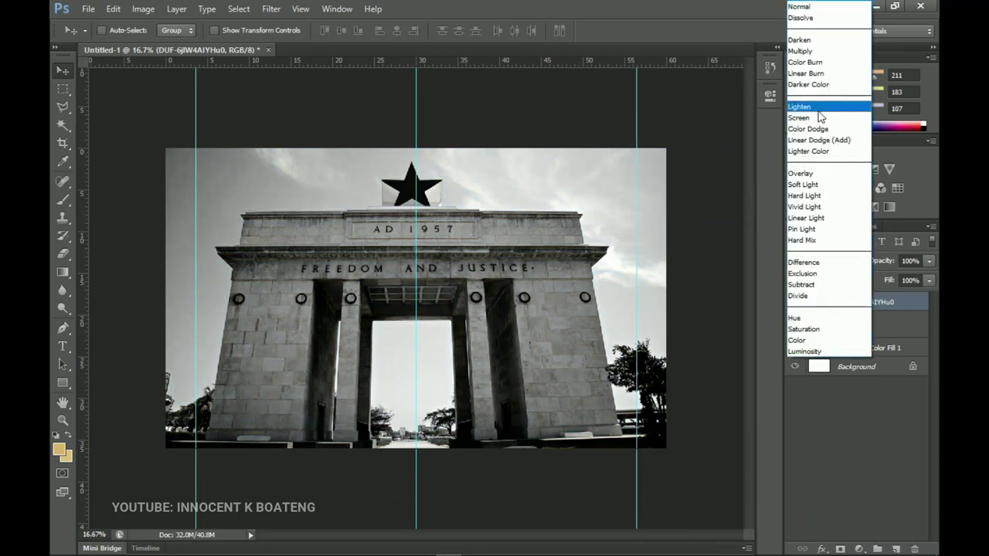
pyautogui.click(809, 52)
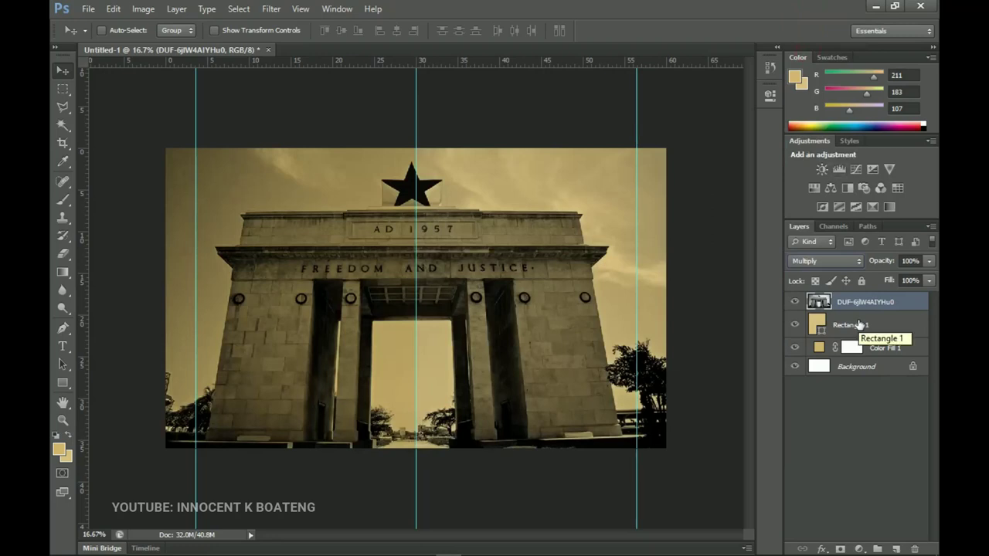
pyautogui.moveTo(885, 263); pyautogui.dragTo(847, 260)
pyautogui.write('1')
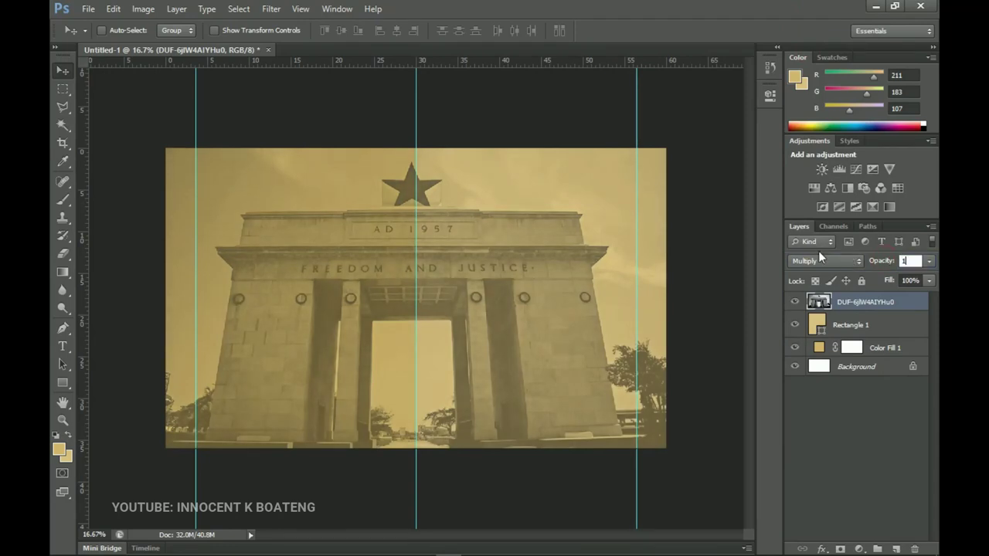
pyautogui.write('0')
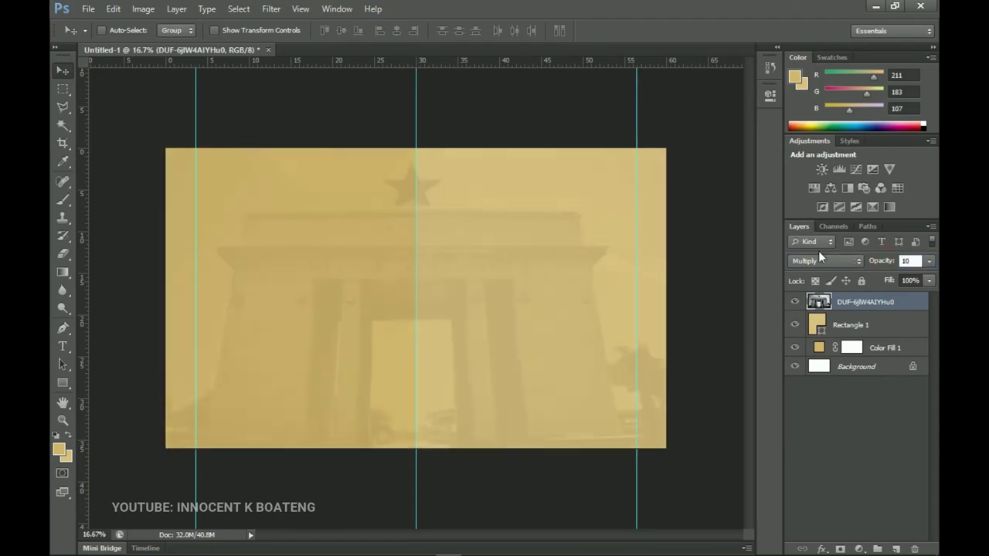
pyautogui.press('Return')
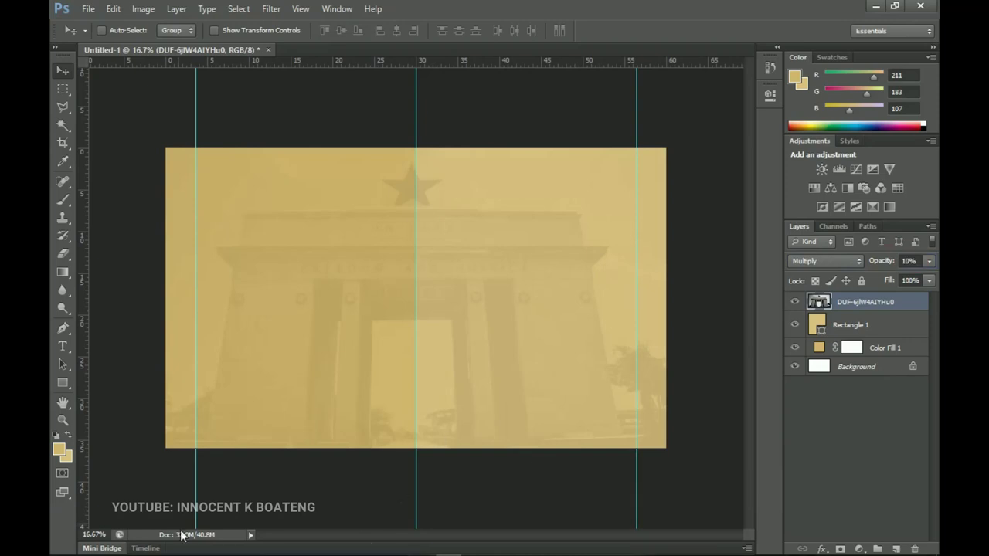
# Step: Place the independence day photo from the Independence 2021 folder, scale it to about 327% and position it in the canvas's upper right
pyautogui.click(141, 547)
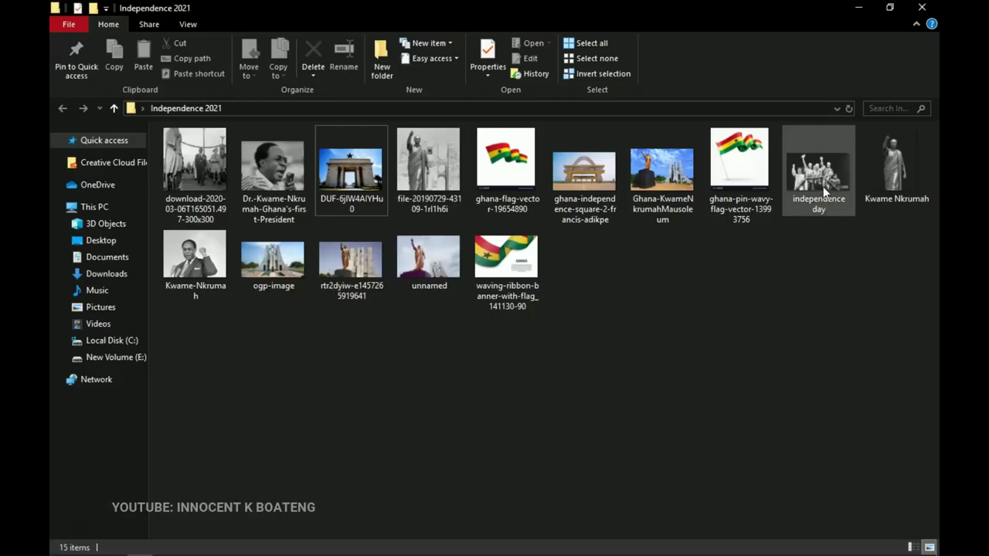
pyautogui.moveTo(825, 190); pyautogui.dragTo(569, 261)
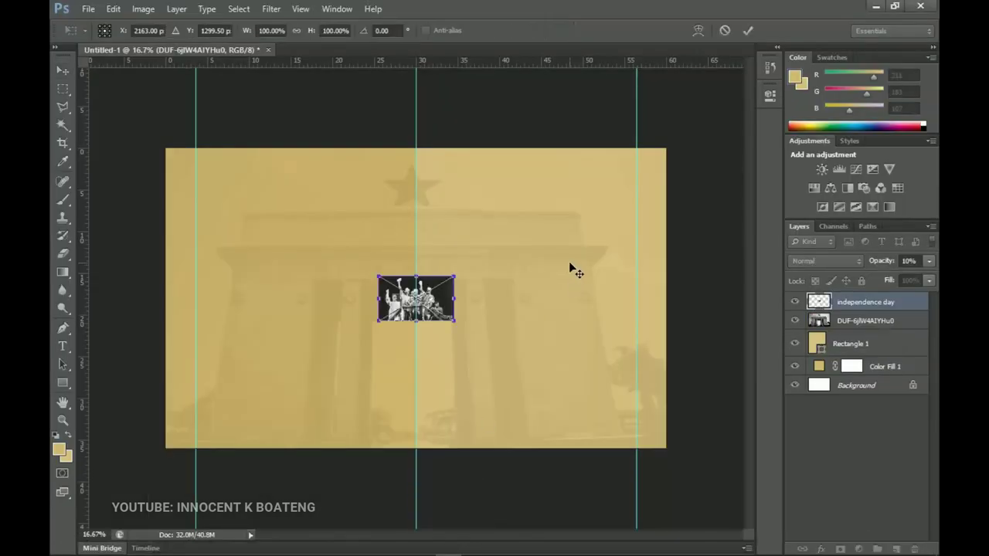
pyautogui.moveTo(451, 273); pyautogui.dragTo(538, 226)
pyautogui.moveTo(487, 288); pyautogui.dragTo(597, 220)
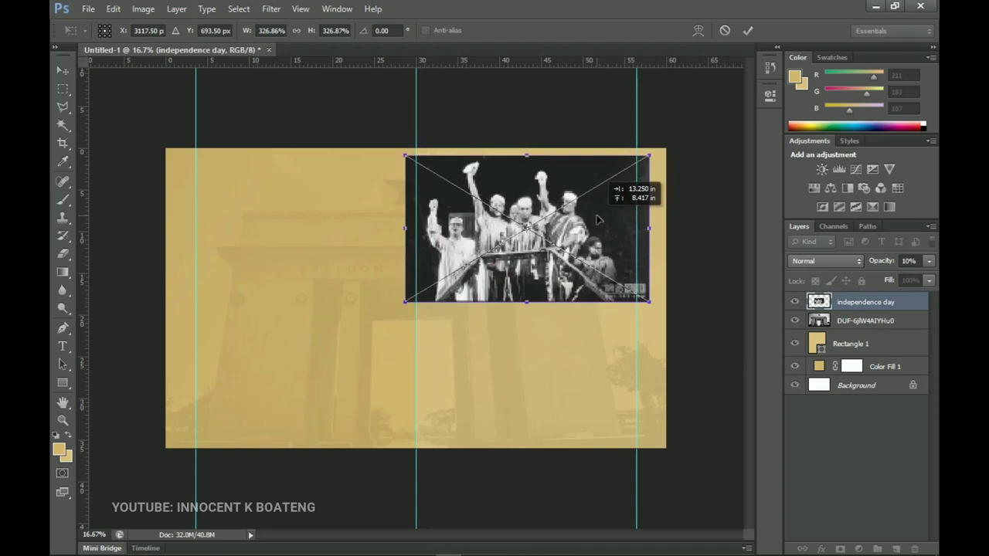
pyautogui.press('Return')
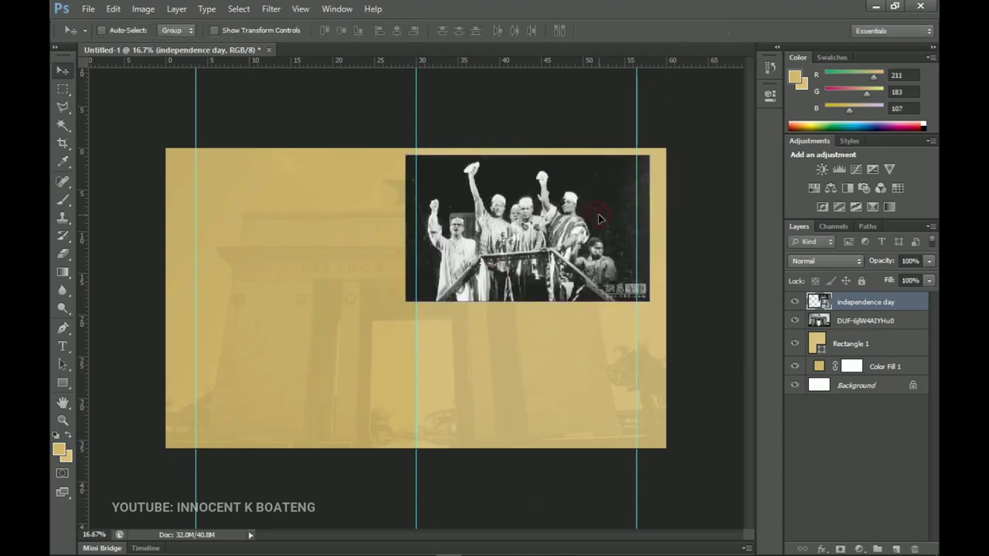
# Step: Rasterize the independence day layer and set its blend mode to Soft Light
pyautogui.rightClick(866, 302)
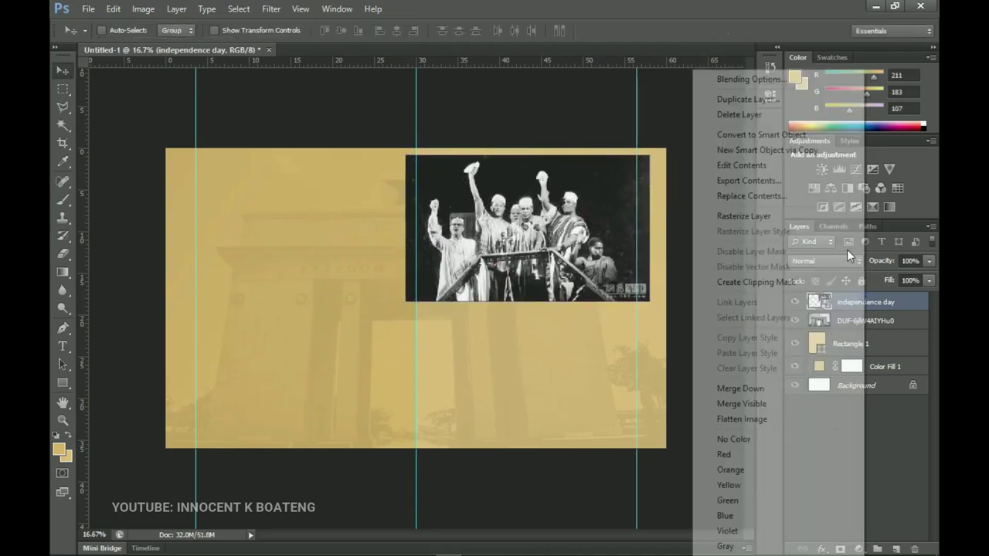
pyautogui.click(776, 218)
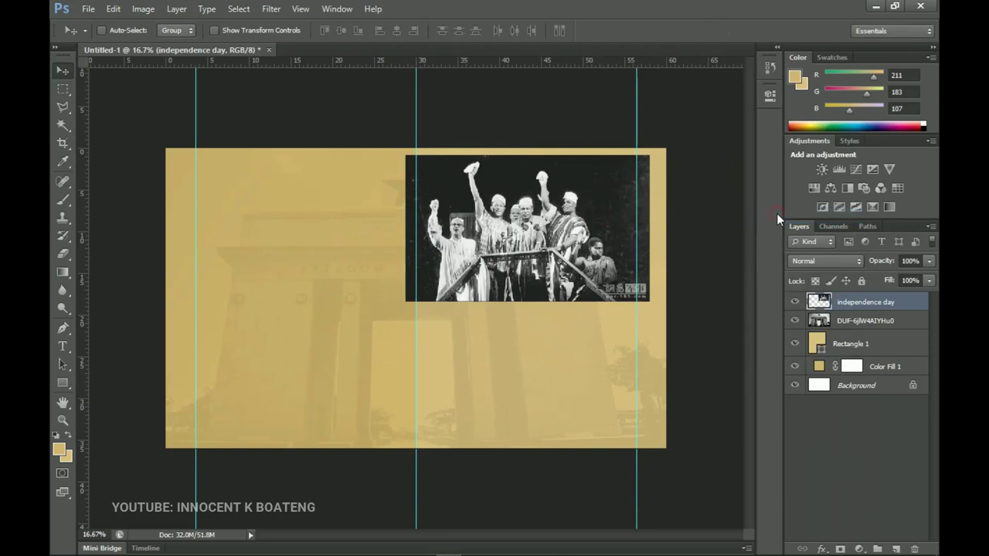
pyautogui.click(843, 263)
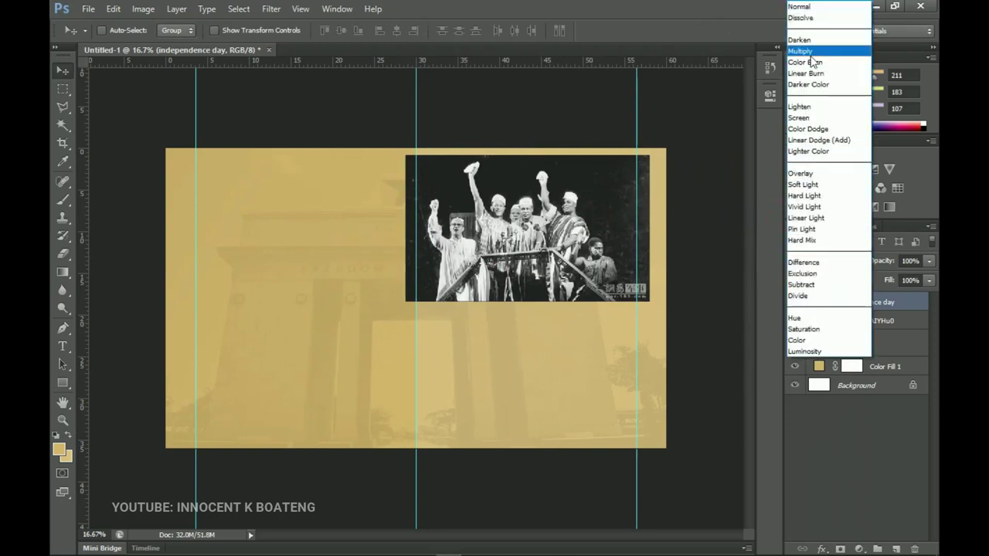
pyautogui.click(804, 185)
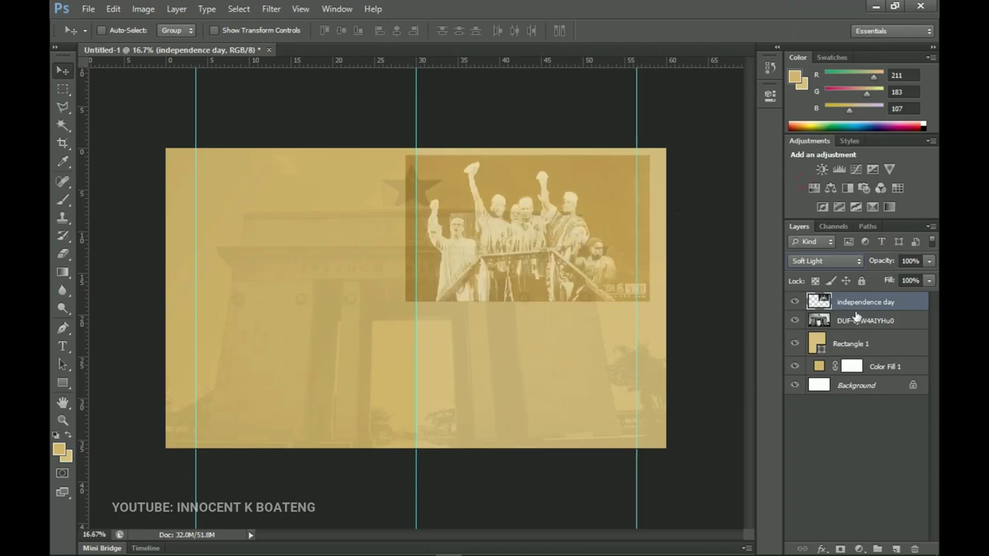
# Step: Add a layer mask to the independence day photo and fade its edges with a soft black 1100 px brush, raising brush opacity to 100%
pyautogui.click(840, 549)
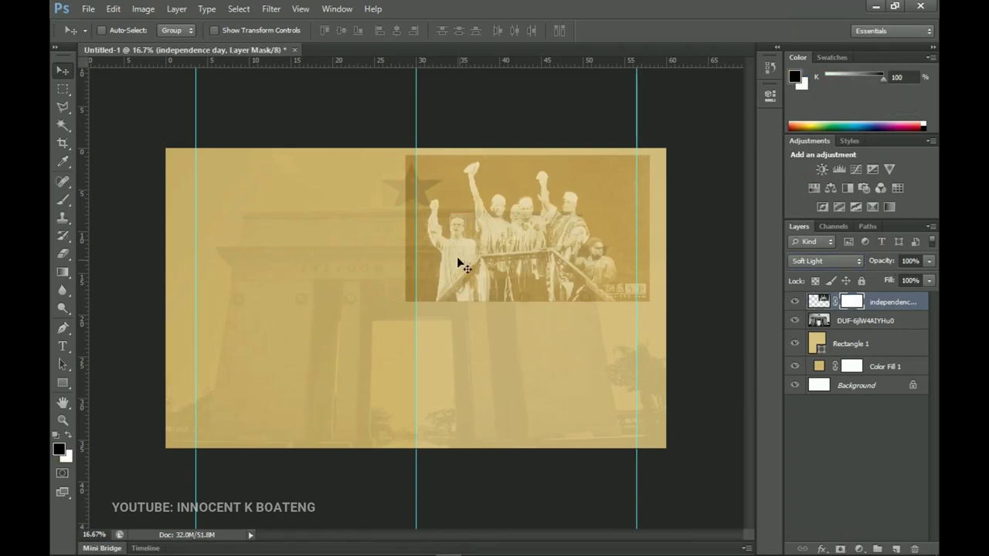
pyautogui.press('b')
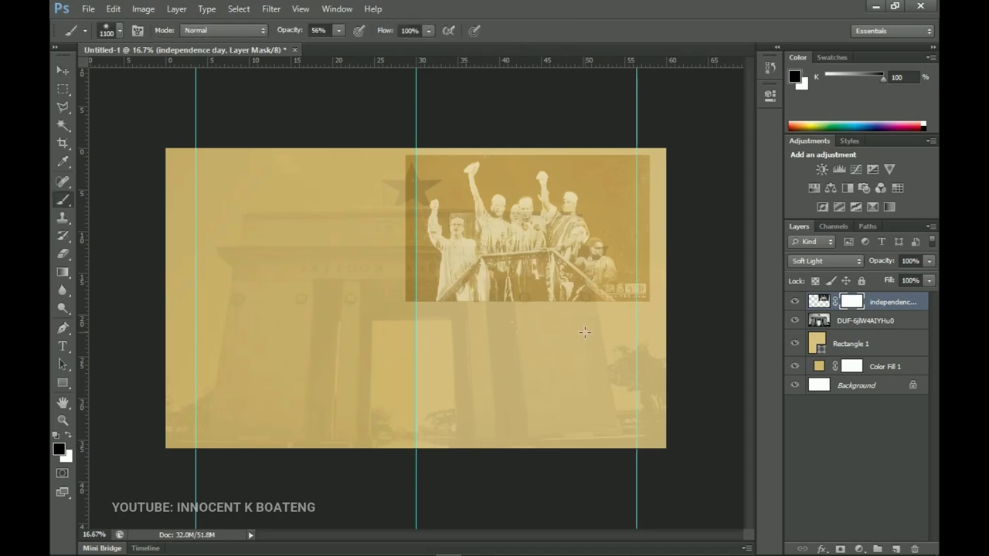
pyautogui.click(566, 363)
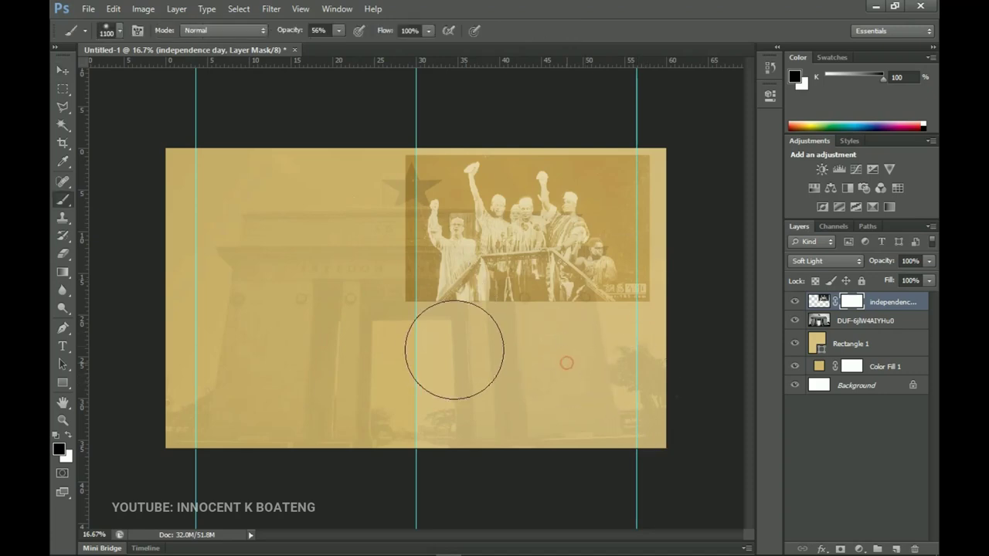
pyautogui.click(390, 292)
pyautogui.moveTo(285, 33); pyautogui.dragTo(503, 49)
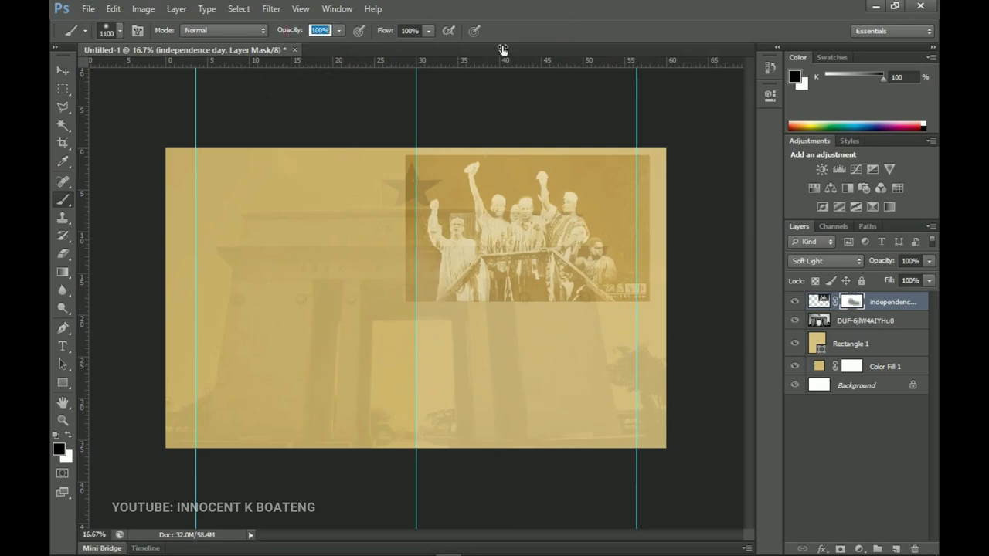
pyautogui.moveTo(377, 287)
pyautogui.mouseDown()
pyautogui.moveTo(367, 215)
pyautogui.moveTo(374, 229)
pyautogui.moveTo(375, 160)
pyautogui.mouseUp()
pyautogui.moveTo(390, 133)
pyautogui.mouseDown()
pyautogui.moveTo(675, 131)
pyautogui.moveTo(578, 335)
pyautogui.mouseUp()
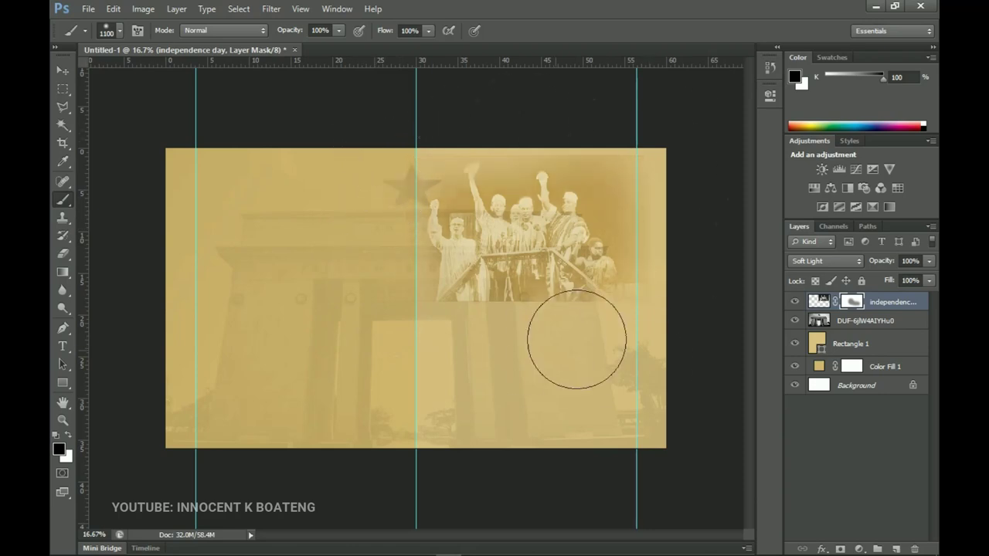
# Step: Lower the independence day layer's opacity to 40%
pyautogui.click(817, 304)
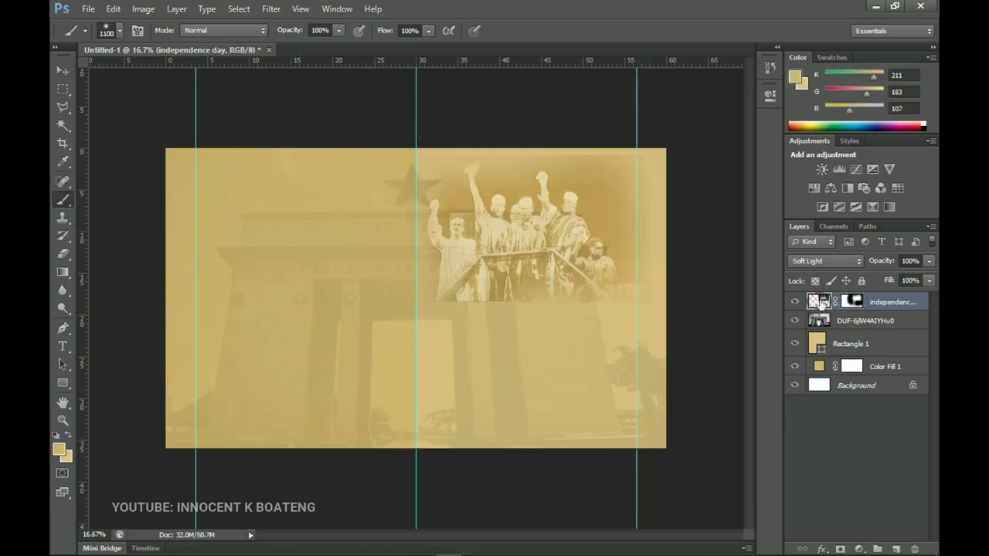
pyautogui.moveTo(889, 264); pyautogui.dragTo(849, 265)
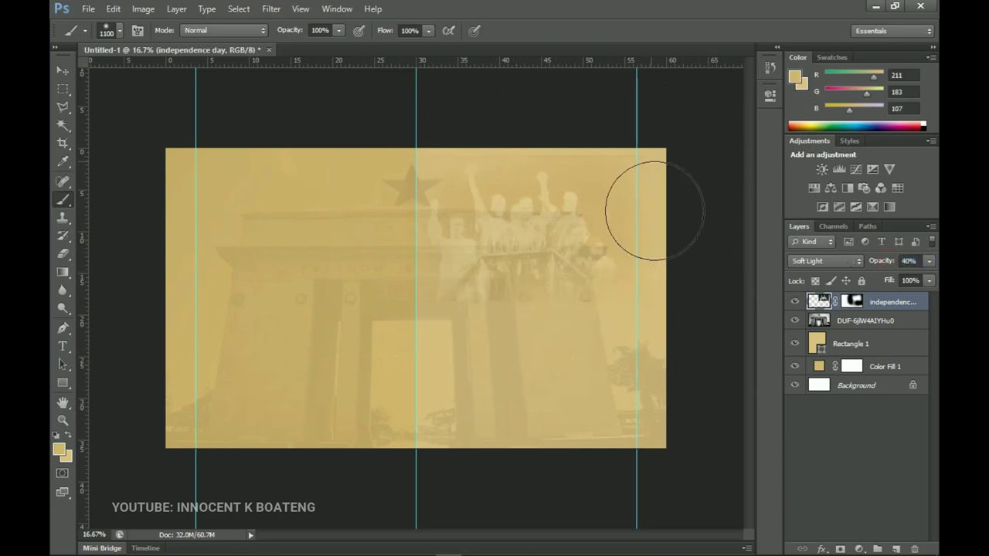
pyautogui.click(61, 72)
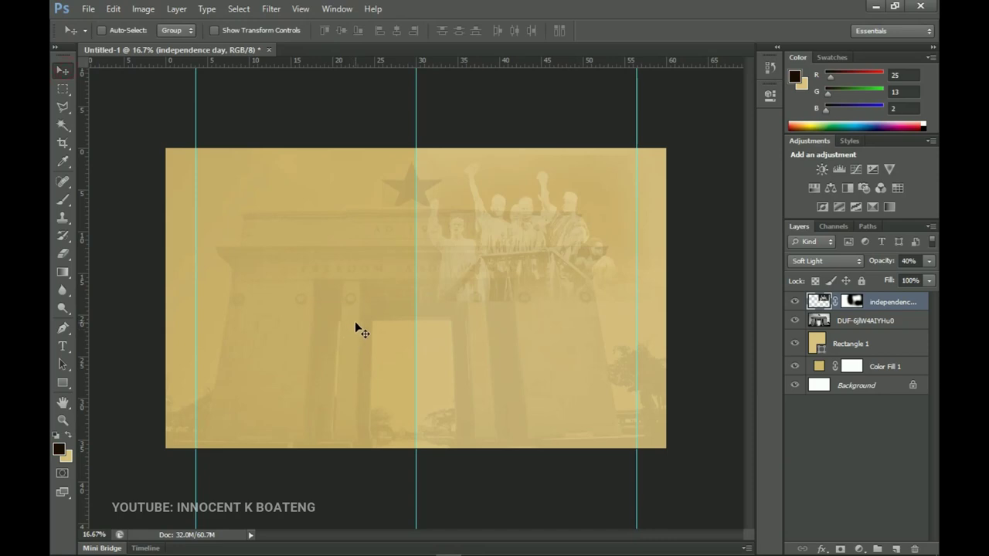
# Step: Draw a dark brown #190d02 rectangle about 482 × 3084 px over the banner's left edge, ending at the first vertical guide
pyautogui.click(63, 383)
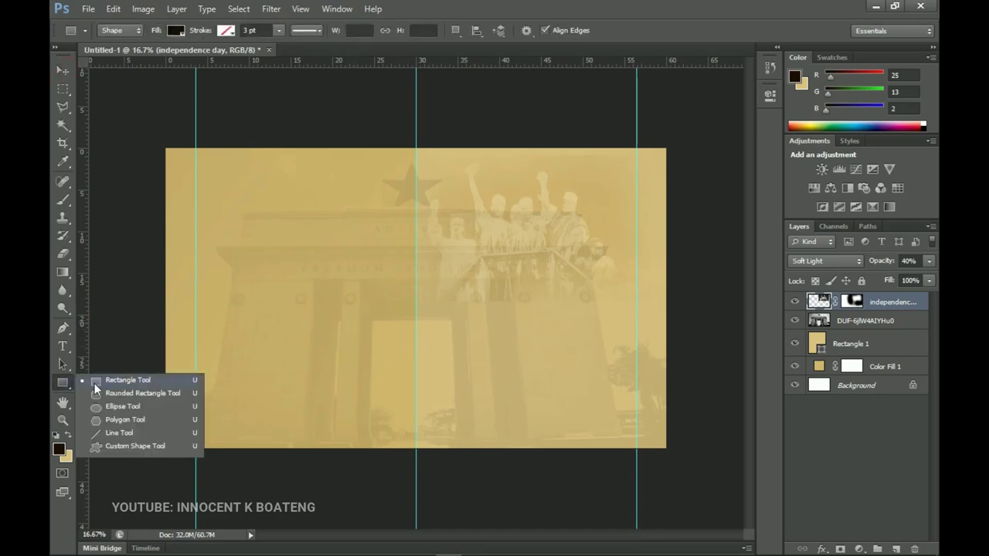
pyautogui.click(101, 380)
pyautogui.moveTo(141, 115); pyautogui.dragTo(195, 472)
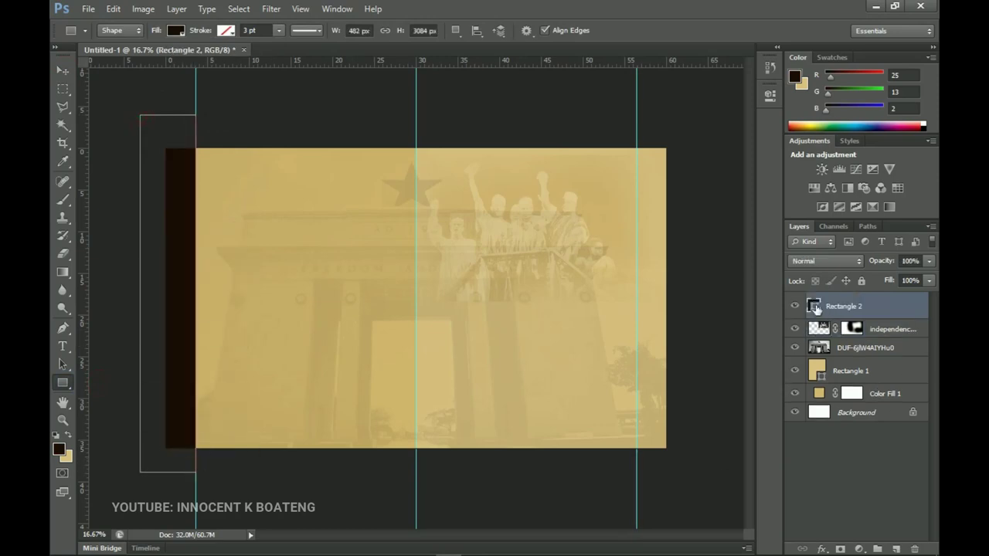
pyautogui.doubleClick(815, 308)
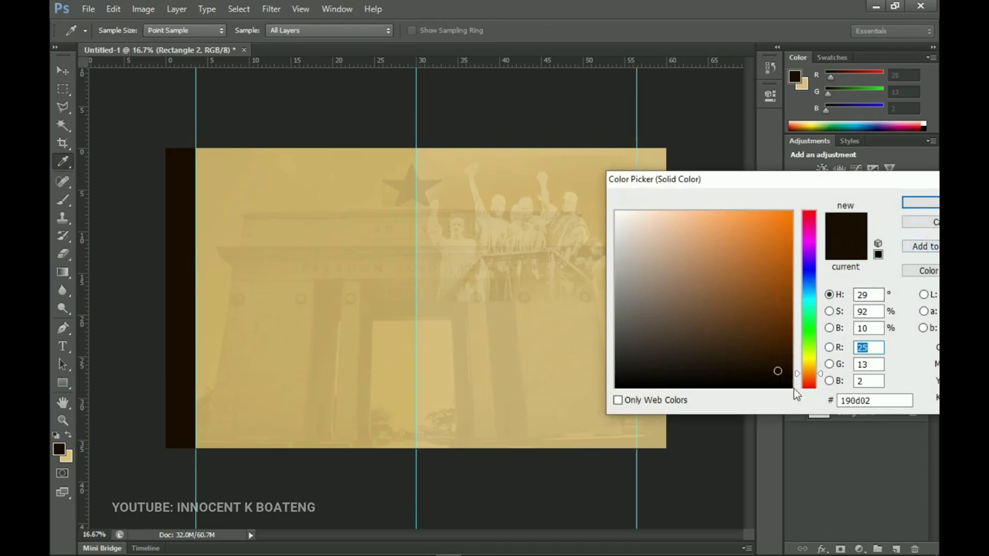
pyautogui.doubleClick(866, 401)
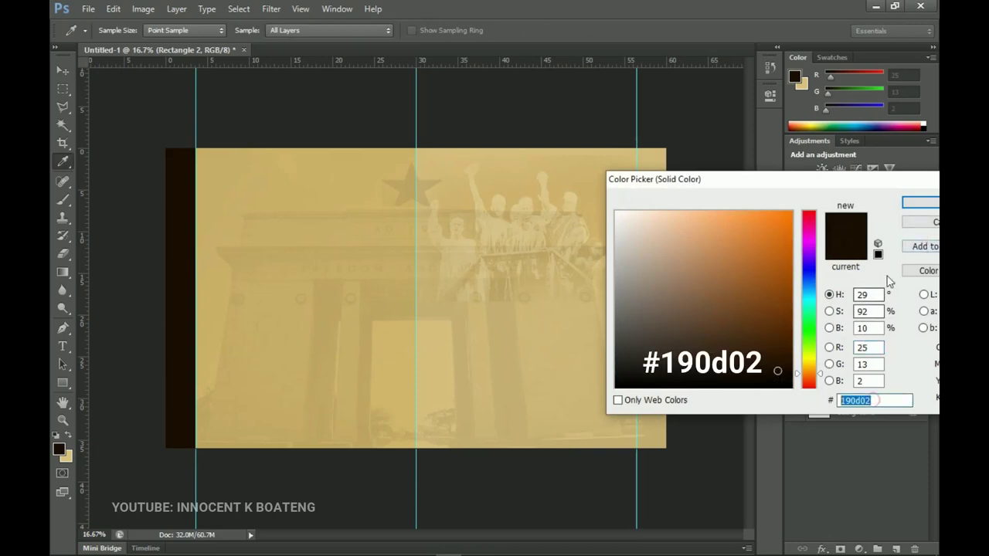
pyautogui.click(923, 202)
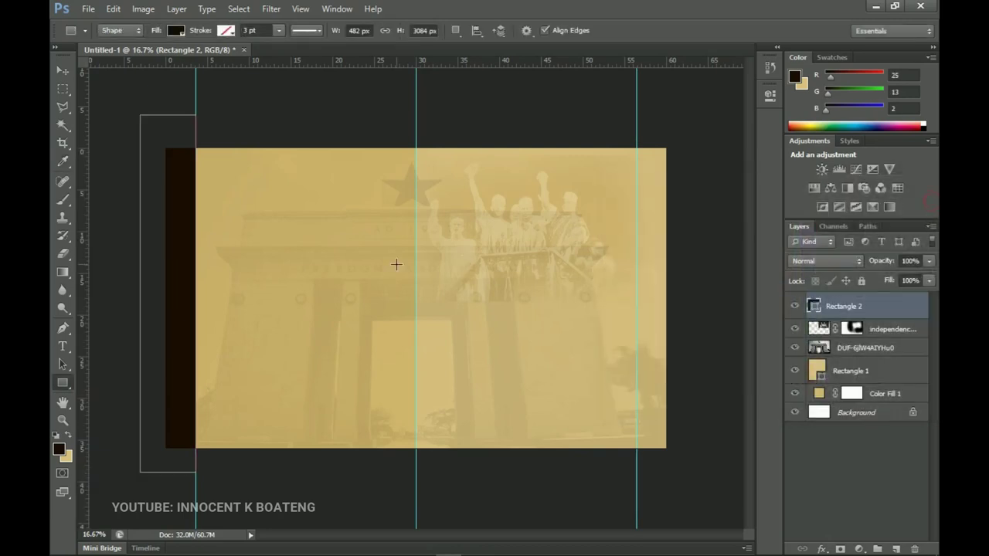
pyautogui.press('v')
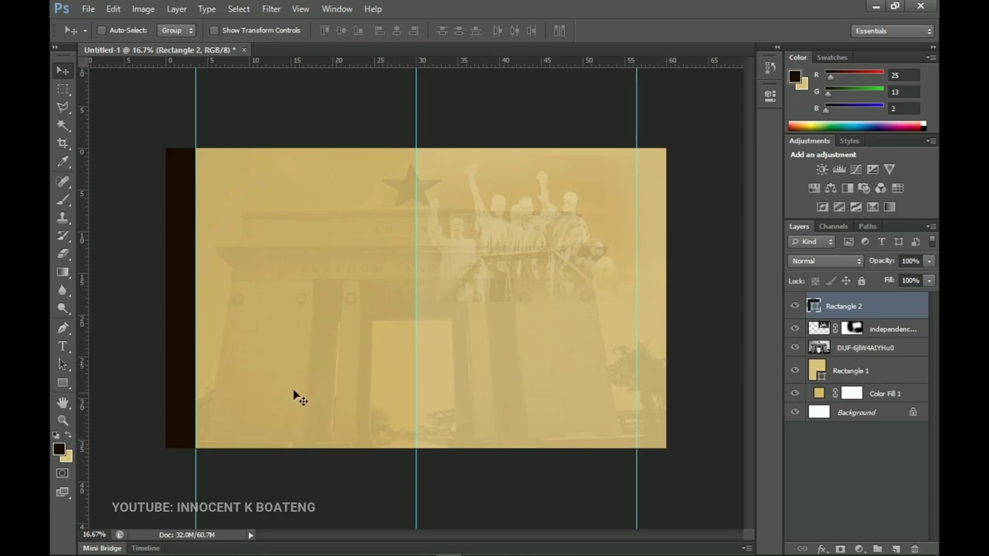
# Step: Open ghana-pin-wavy-flag-vector-13993756 from the Independence 2021 folder as a separate document and convert its background into a normal layer
pyautogui.click(139, 546)
pyautogui.moveTo(740, 166)
pyautogui.mouseDown()
pyautogui.moveTo(585, 389)
pyautogui.moveTo(456, 549)
pyautogui.moveTo(441, 538)
pyautogui.moveTo(829, 440)
pyautogui.moveTo(864, 494)
pyautogui.mouseUp()
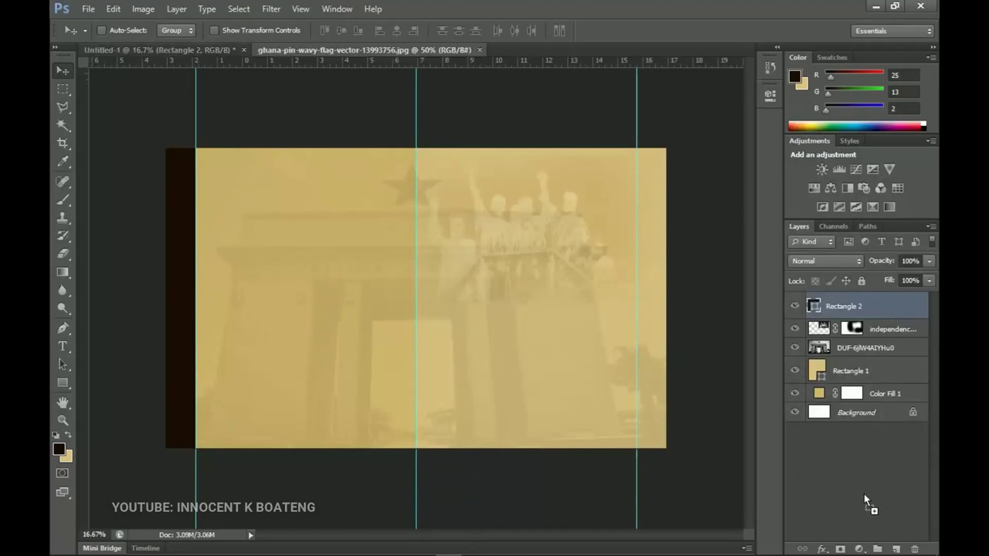
pyautogui.doubleClick(842, 306)
pyautogui.click(623, 173)
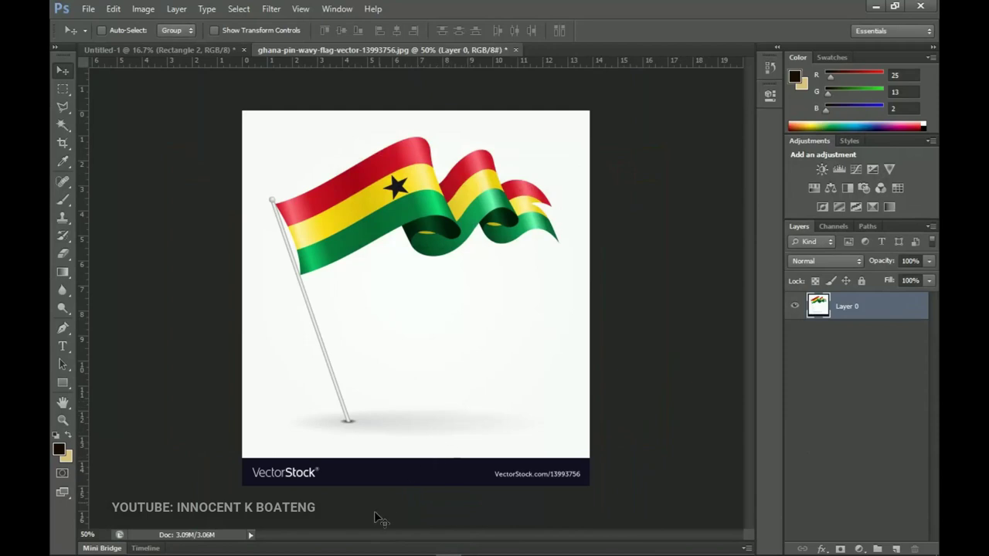
# Step: Crop the dark VectorStock strip off the bottom of the flag image
pyautogui.press('c')
pyautogui.moveTo(418, 488); pyautogui.dragTo(414, 472)
pyautogui.press('Return')
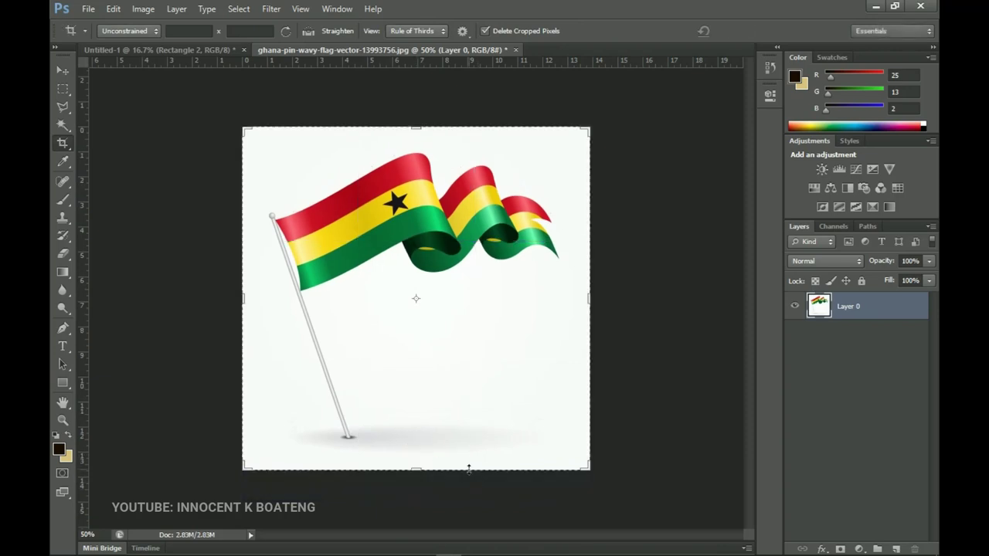
pyautogui.press('v')
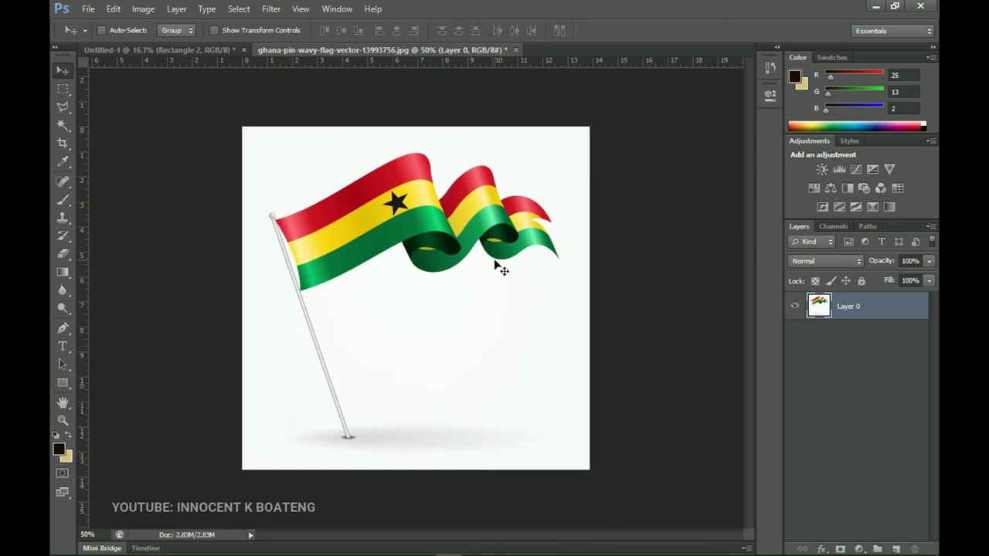
# Step: Select the white background around the flag with the Magic Wand at tolerance 32, delete it and clear the selection
pyautogui.moveTo(63, 124); pyautogui.dragTo(141, 137)
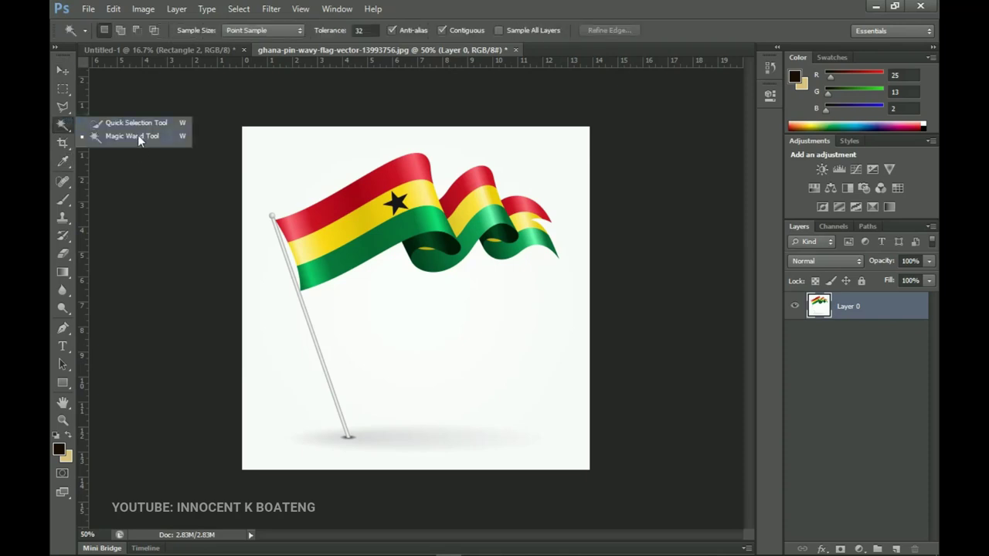
pyautogui.click(137, 135)
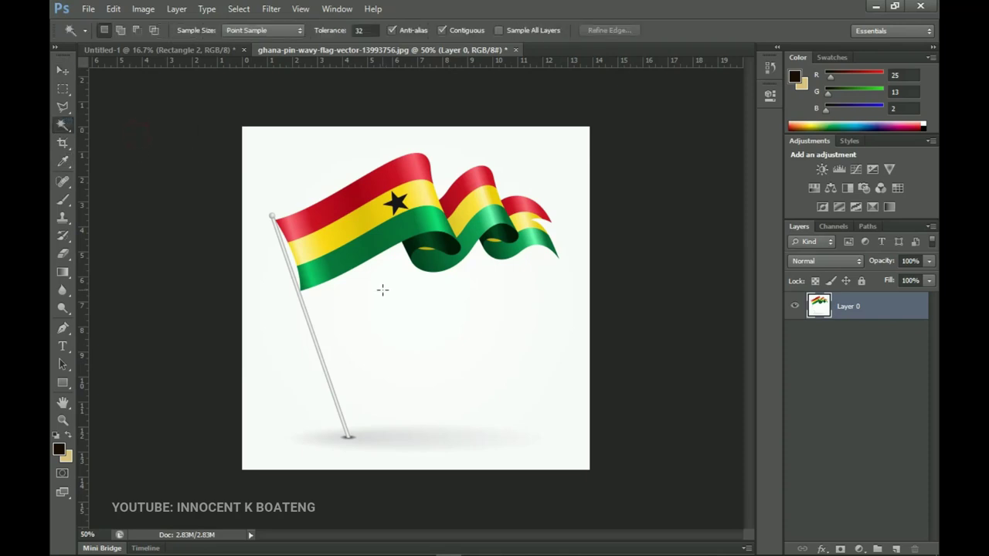
pyautogui.click(425, 307)
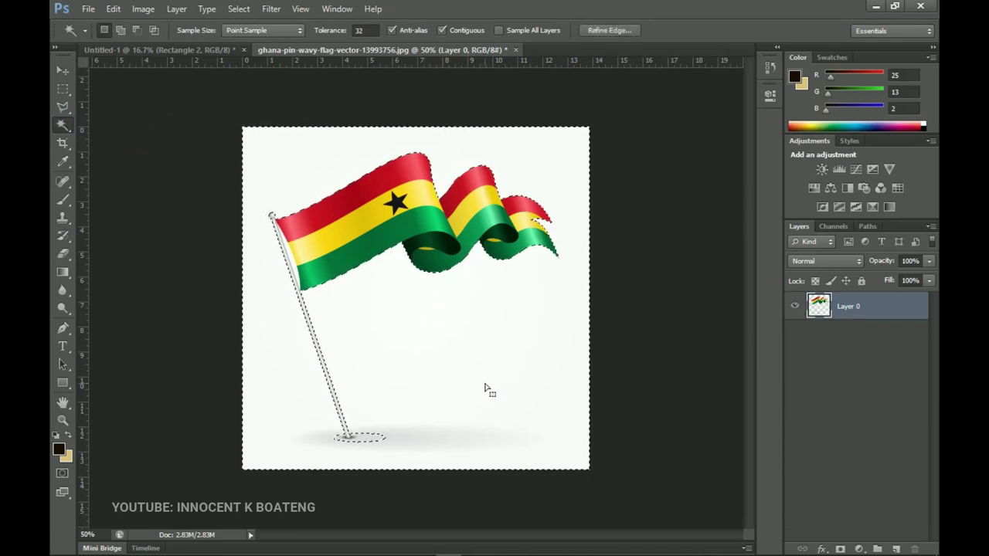
pyautogui.press('Delete')
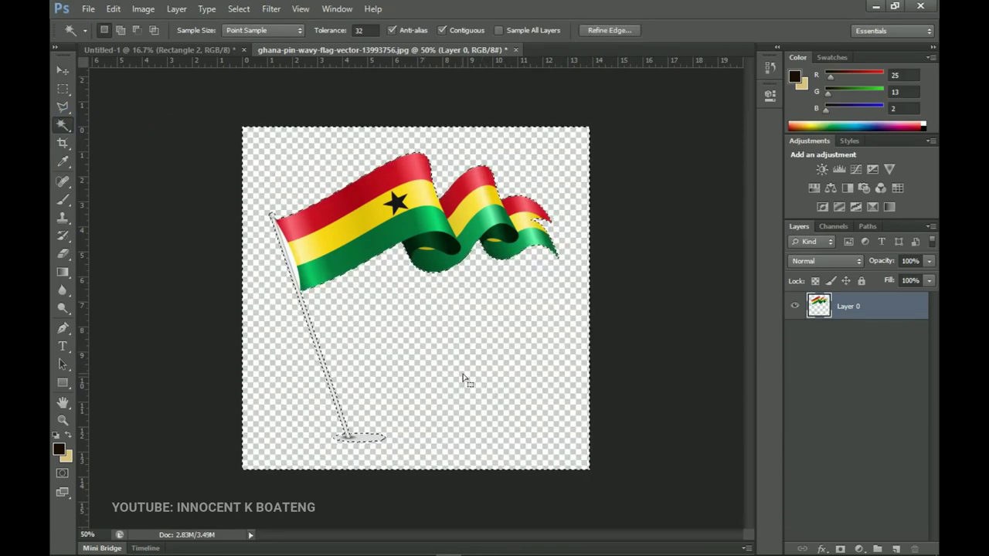
pyautogui.hotkey('ctrl', 'd')
# Step: Move the cut-out flag into the banner document and scale it down in the gold area's upper-left corner
pyautogui.click(63, 70)
pyautogui.moveTo(479, 320); pyautogui.dragTo(282, 246)
pyautogui.hotkey('ctrl', 't')
pyautogui.press('Return')
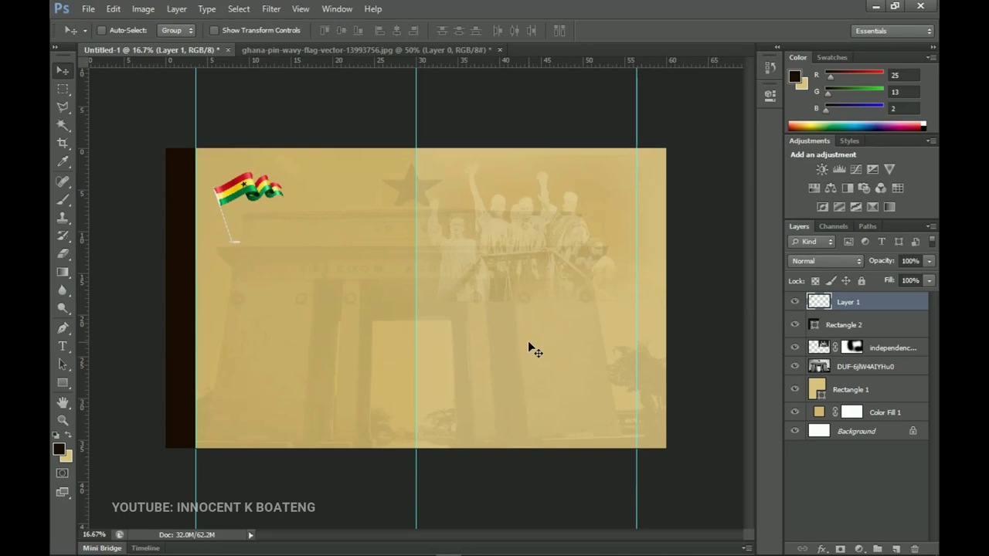
# Step: Desaturate the flag layer and set its blend mode to Color Burn
pyautogui.hotkey('ctrl', 'shift', 'u')
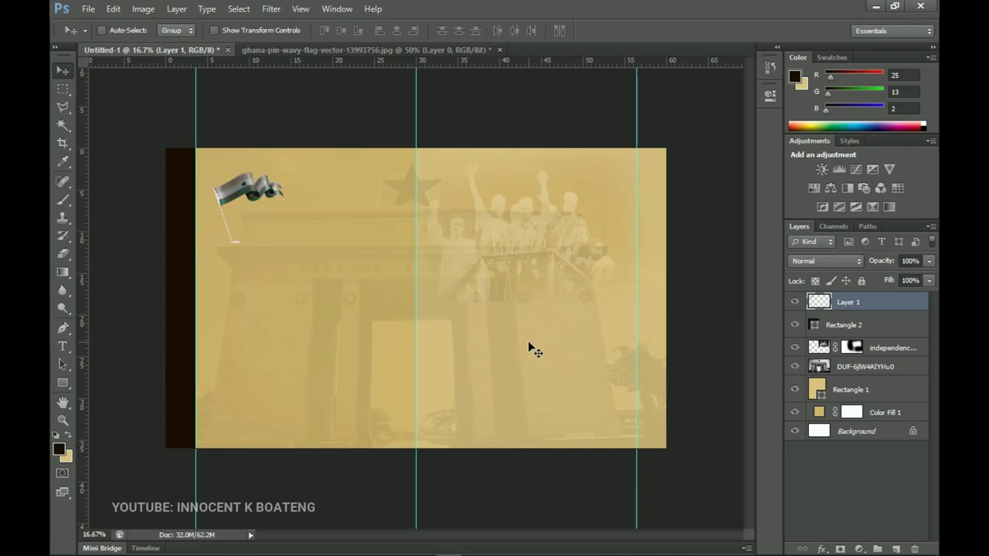
pyautogui.click(809, 266)
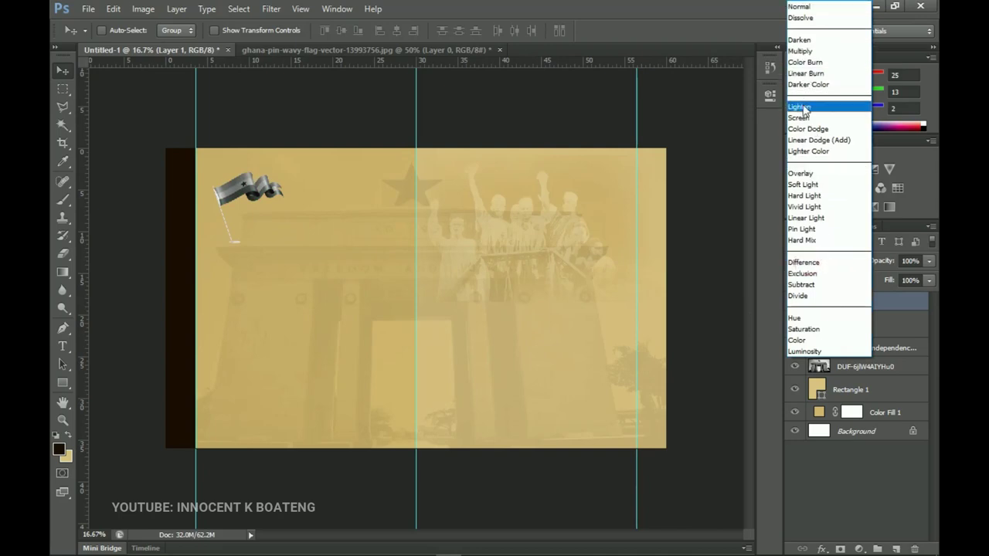
pyautogui.click(804, 62)
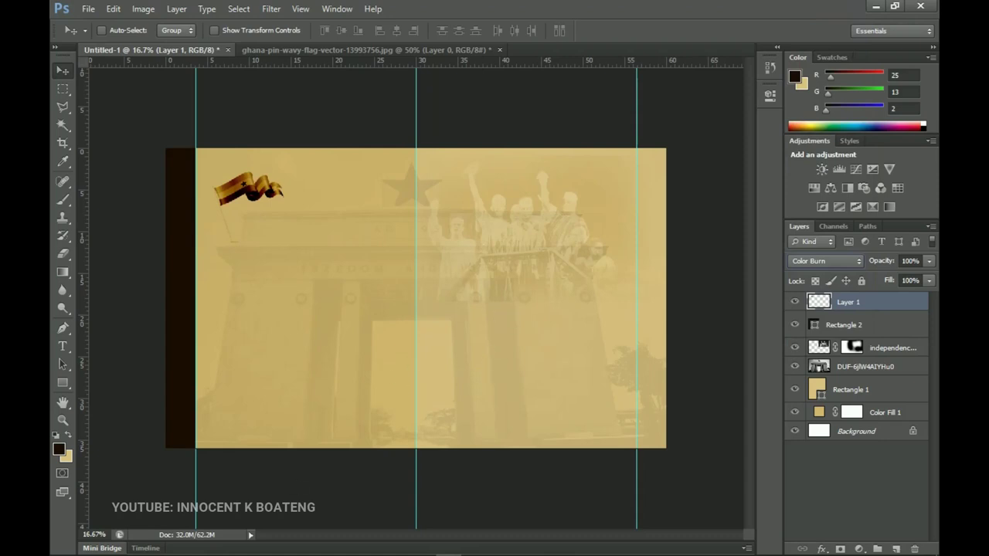
# Step: Place the Kwame Nkrumah statue PNG from the Independence 2021 folder into the banner at its default size
pyautogui.hotkey('alt', 'Tab')
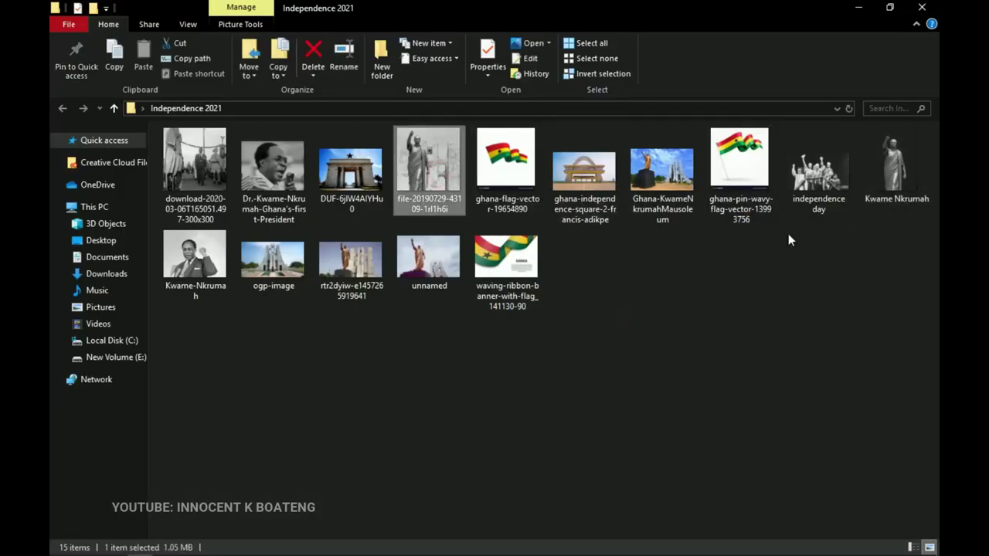
pyautogui.click(916, 164)
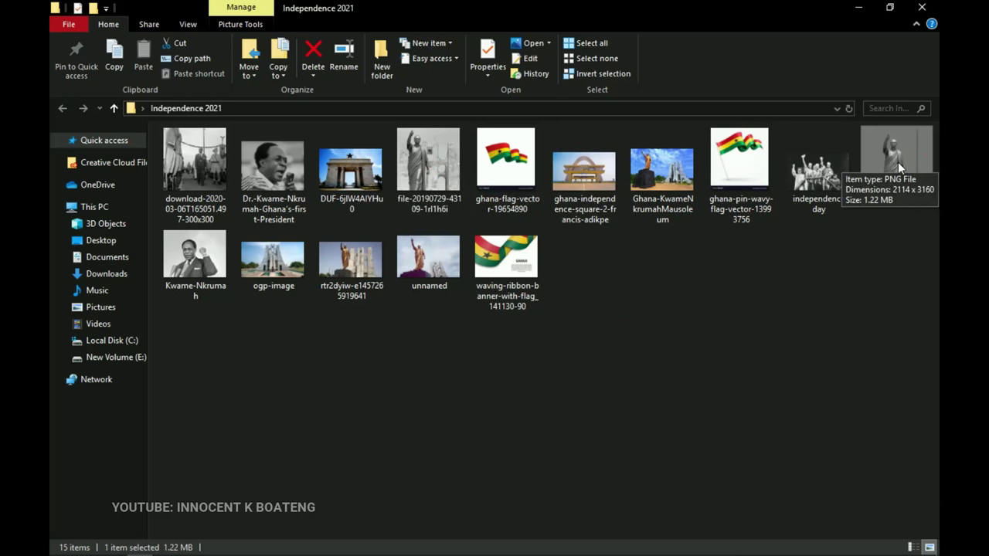
pyautogui.moveTo(890, 189); pyautogui.dragTo(459, 357)
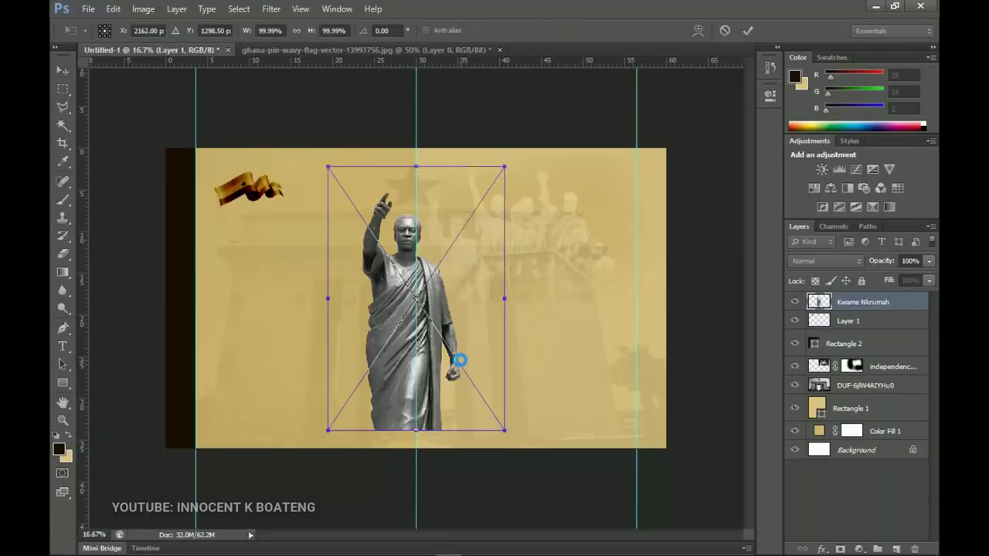
pyautogui.press('Return')
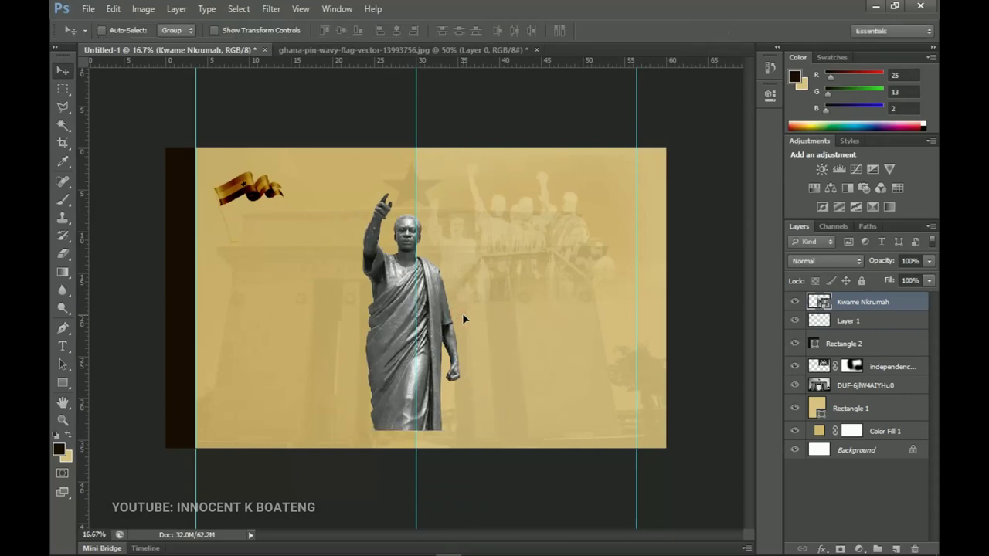
# Step: Center the statue horizontally on the canvas and lower it until its base meets the banner's bottom edge
pyautogui.hotkey('ctrl', 'a')
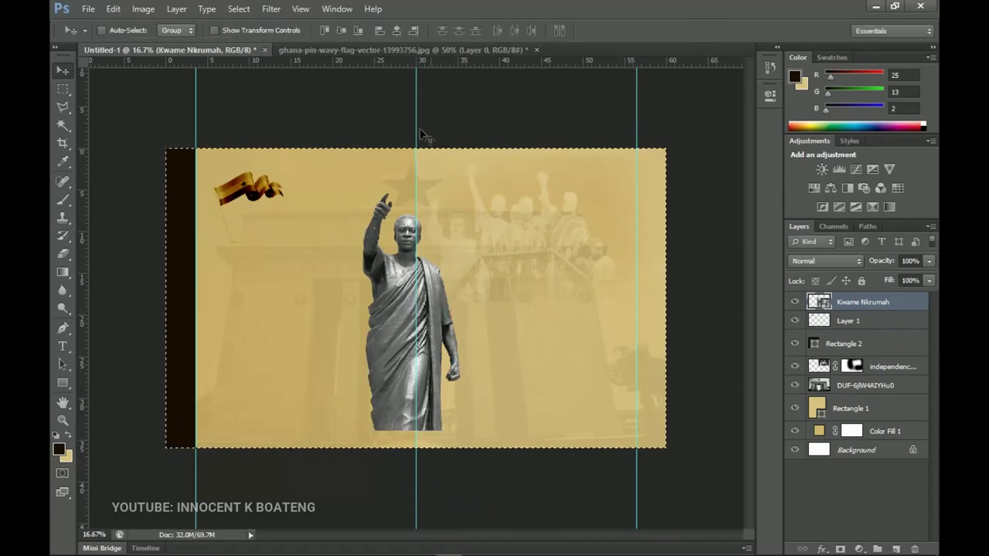
pyautogui.click(395, 32)
pyautogui.hotkey('ctrl', 'd')
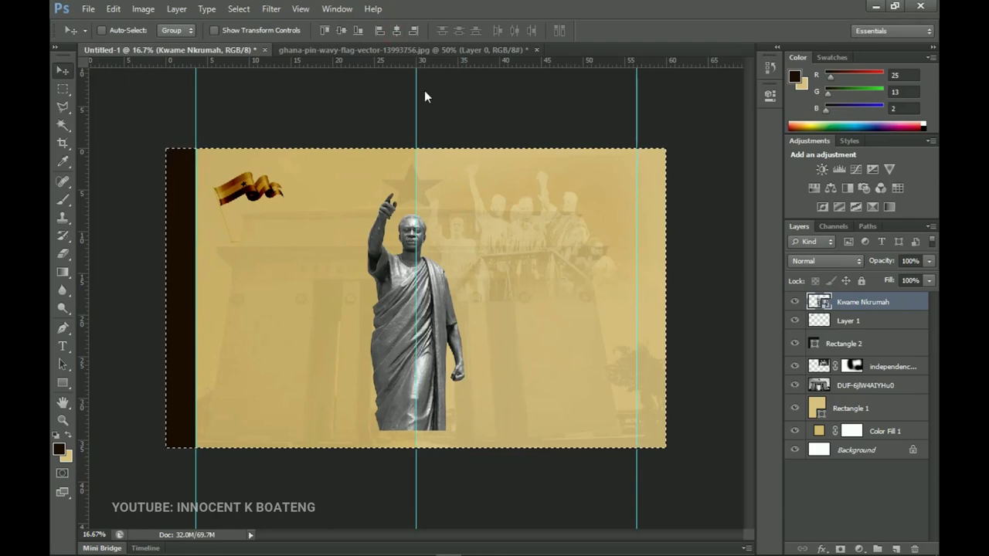
pyautogui.moveTo(481, 286); pyautogui.dragTo(482, 325)
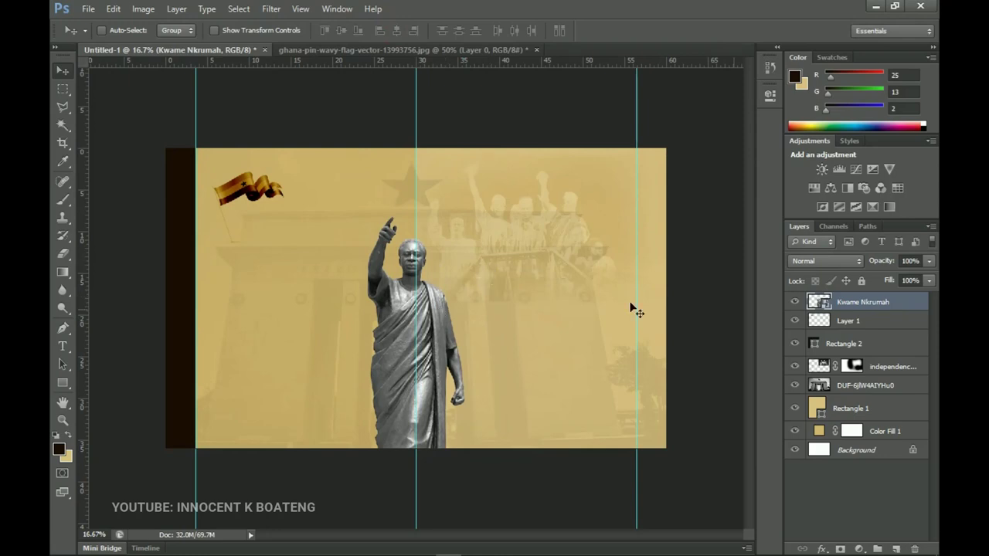
# Step: Rasterize the statue layer and set its blend mode to Color Burn
pyautogui.rightClick(871, 309)
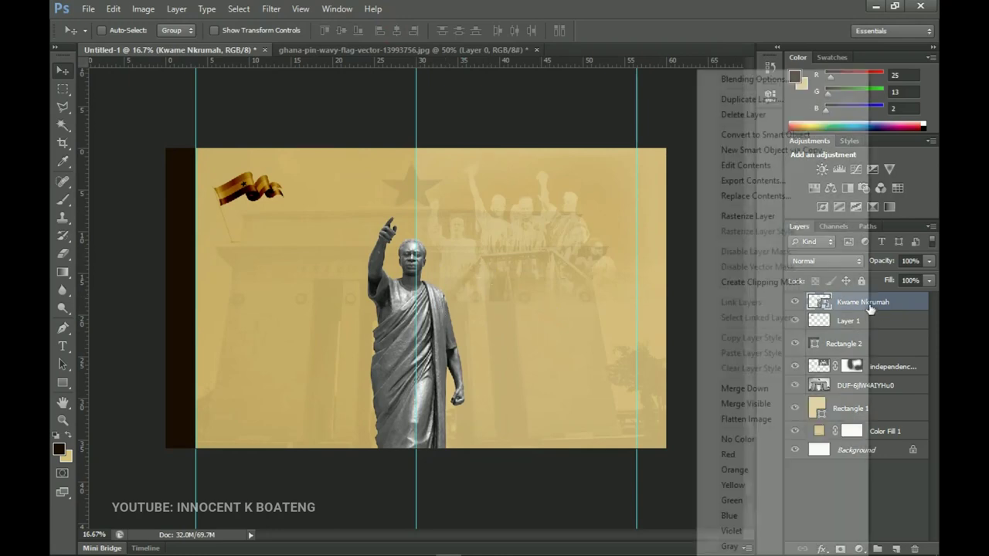
pyautogui.click(760, 219)
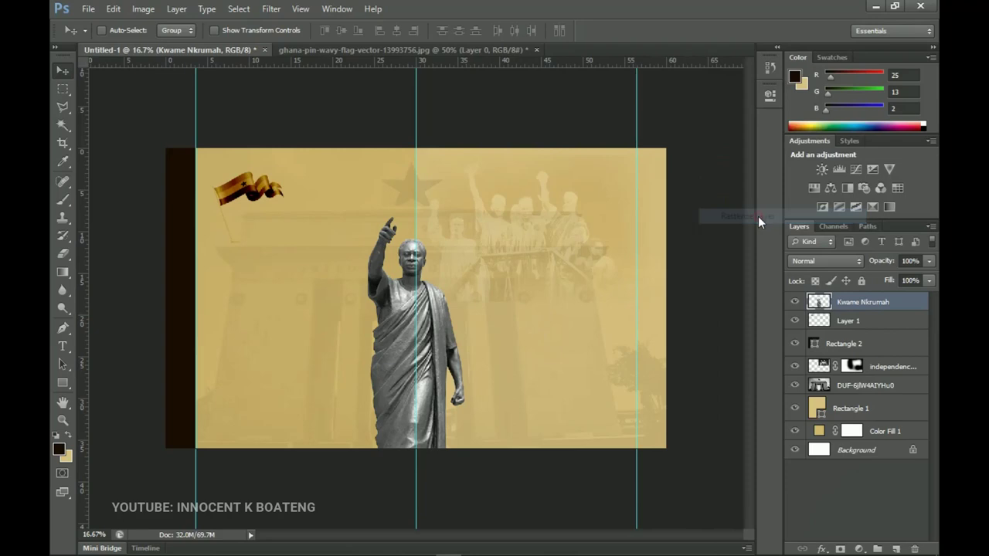
pyautogui.click(831, 262)
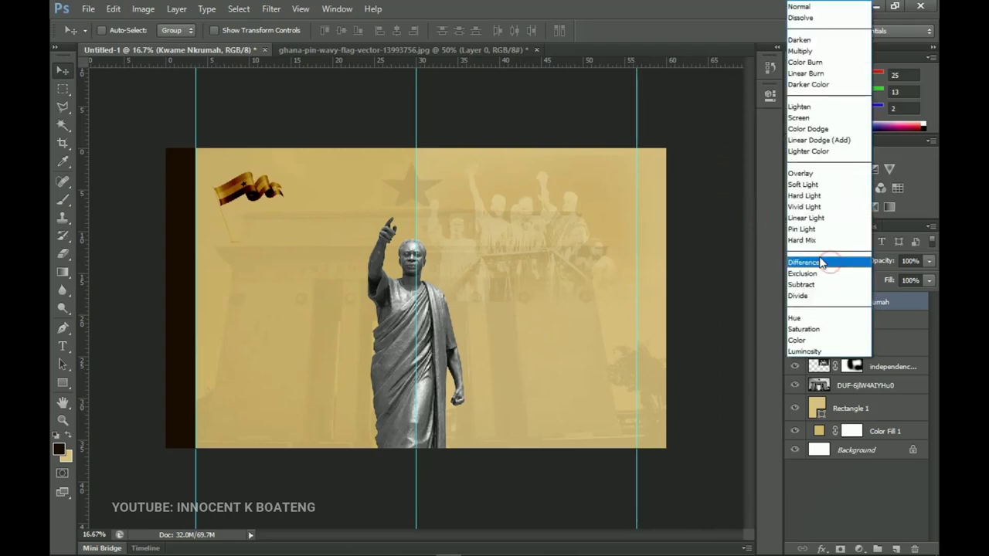
pyautogui.click(808, 63)
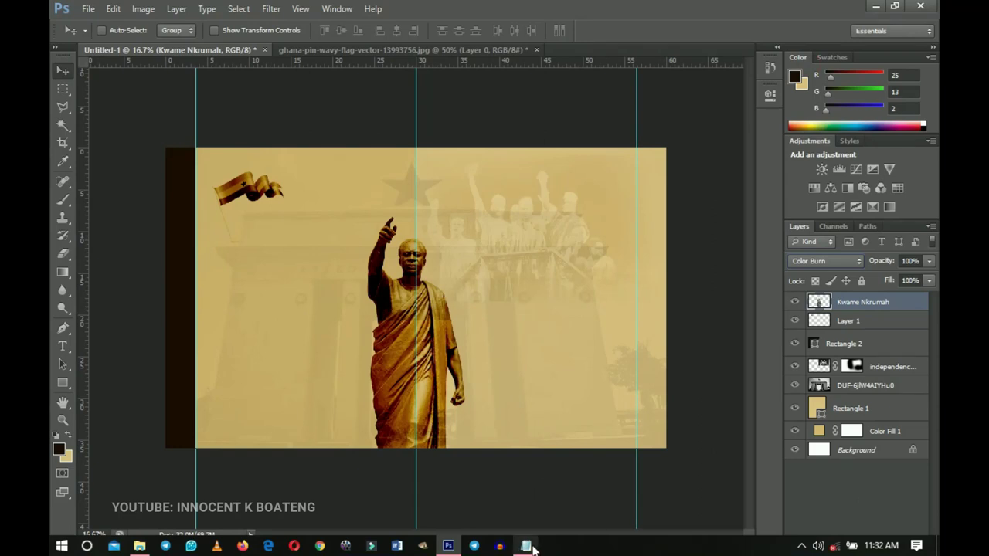
# Step: Switch to Notepad, copy the three headline lines "64TH INDEPENDENCE DAY CELEBRATION" and return to the banner
pyautogui.click(527, 546)
pyautogui.click(692, 242)
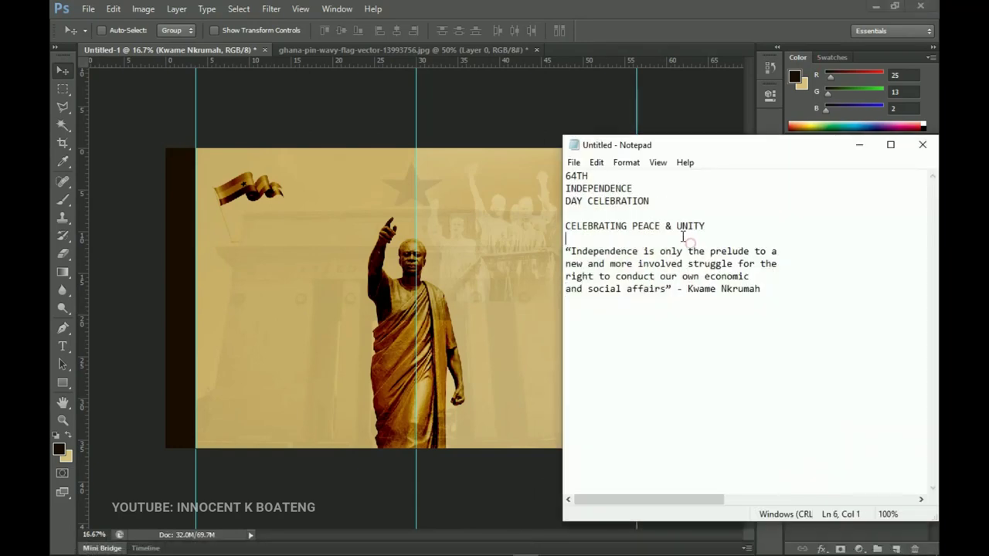
pyautogui.click(662, 203)
pyautogui.hotkey('ctrl', 'shift', 'Home')
pyautogui.hotkey('ctrl', 'c')
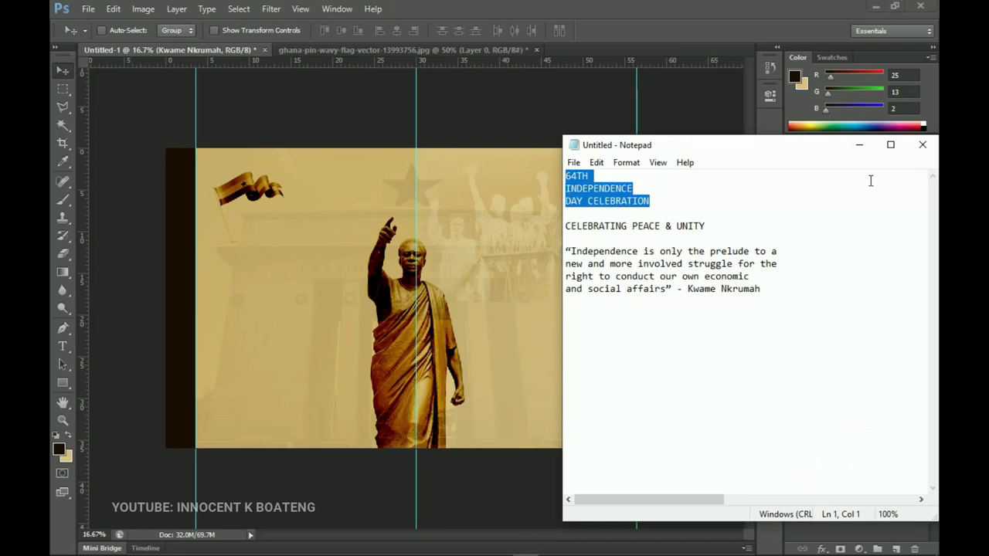
pyautogui.click(859, 144)
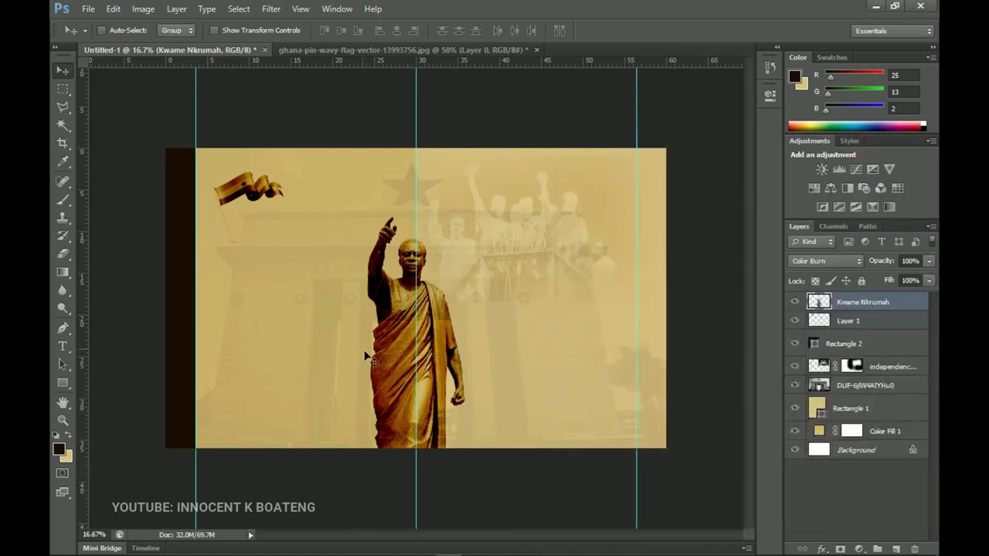
# Step: Paste the copied headline as a text layer beside the statue, below the flag, and scale it up to about 223%
pyautogui.press('t')
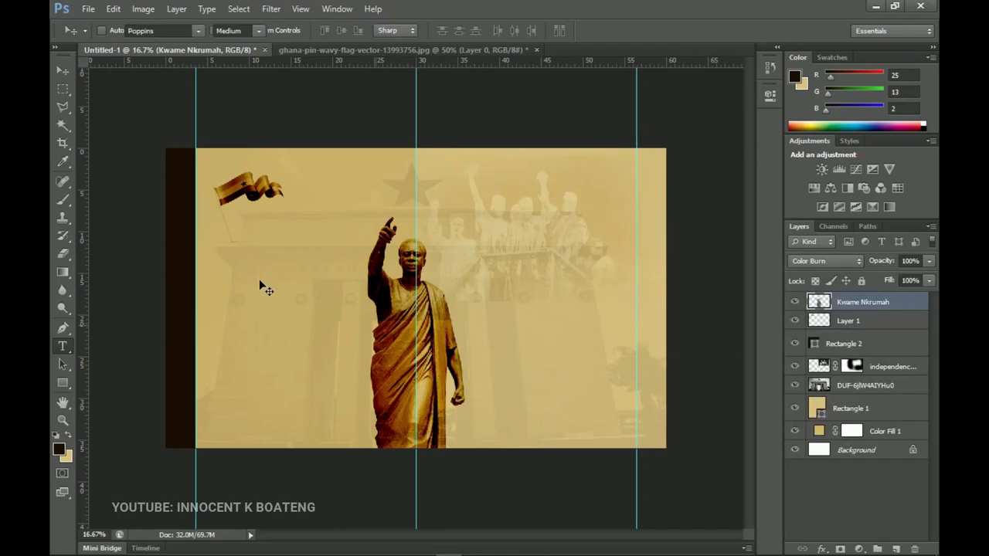
pyautogui.click(266, 287)
pyautogui.hotkey('ctrl', 'v')
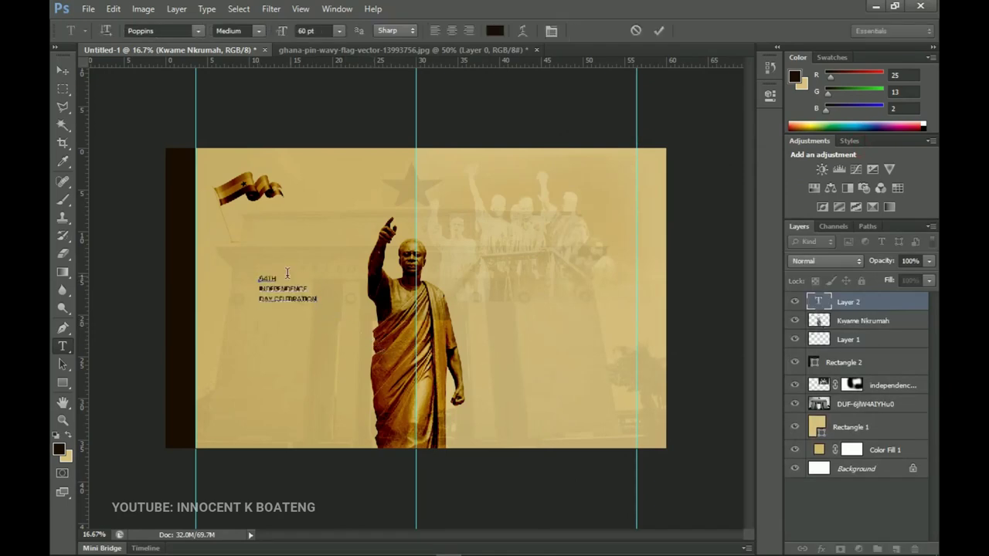
pyautogui.click(64, 72)
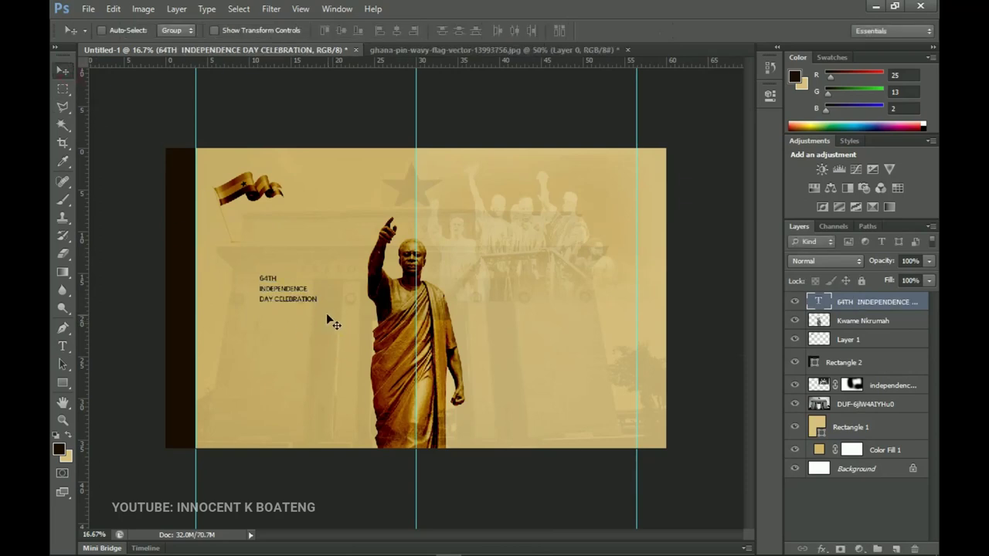
pyautogui.hotkey('ctrl', 't')
pyautogui.moveTo(320, 310); pyautogui.dragTo(348, 336)
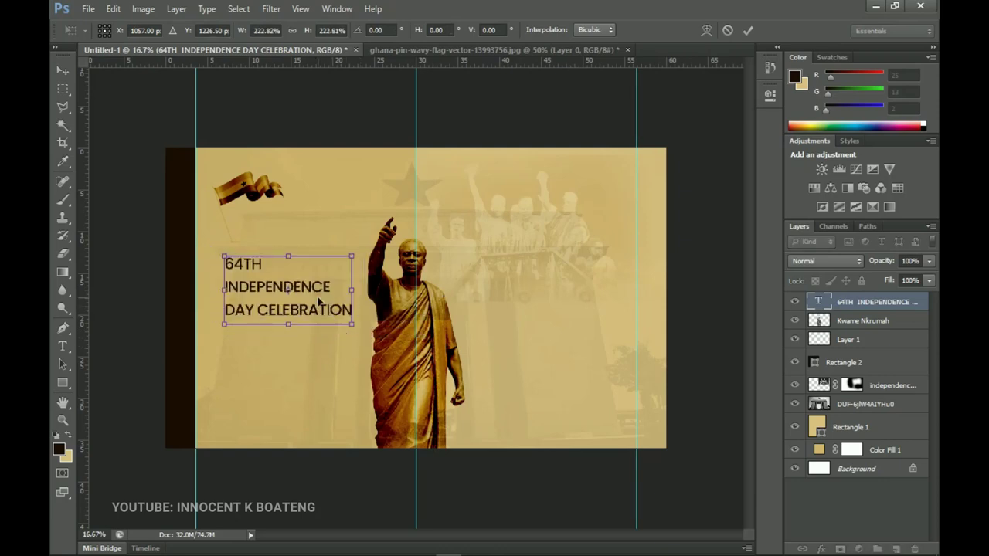
pyautogui.press('Return')
# Step: Enlarge the "64TH" line of the headline to 383.69 pt
pyautogui.press('t')
pyautogui.moveTo(273, 268); pyautogui.dragTo(213, 269)
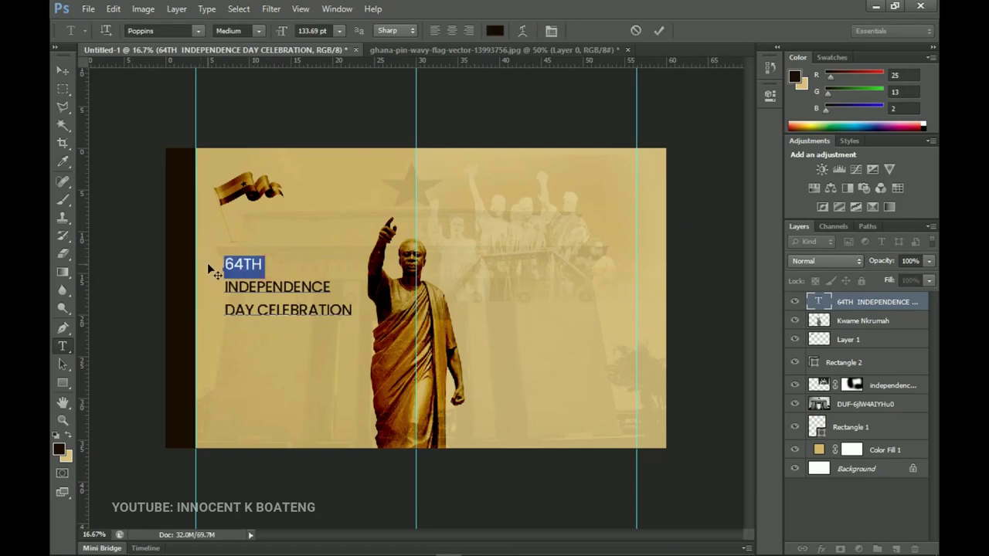
pyautogui.moveTo(283, 30); pyautogui.dragTo(459, 74)
# Step: Set the whole headline's tracking to -60 and tighten its leading to 145.88 pt
pyautogui.click(321, 289)
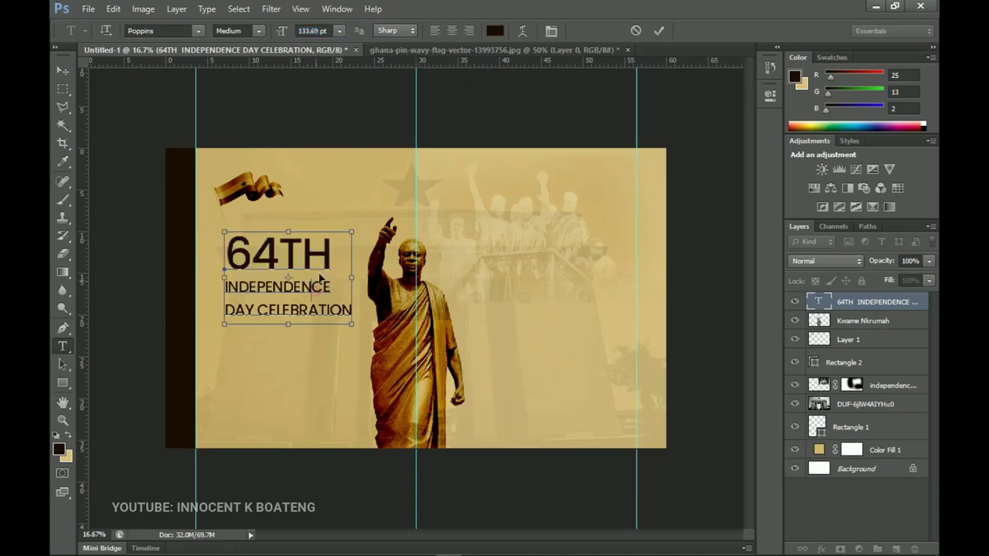
pyautogui.hotkey('ctrl', 'a')
pyautogui.click(552, 32)
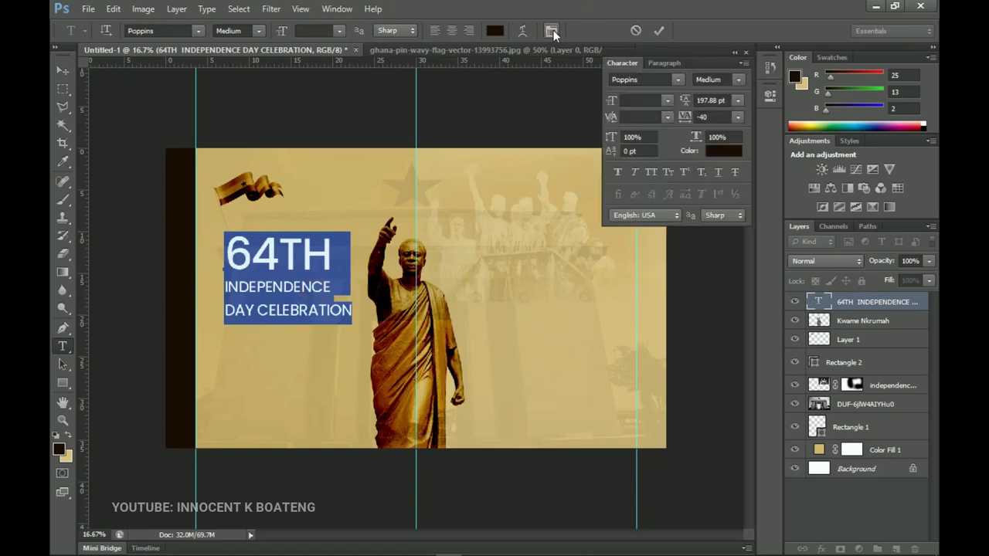
pyautogui.click(718, 115)
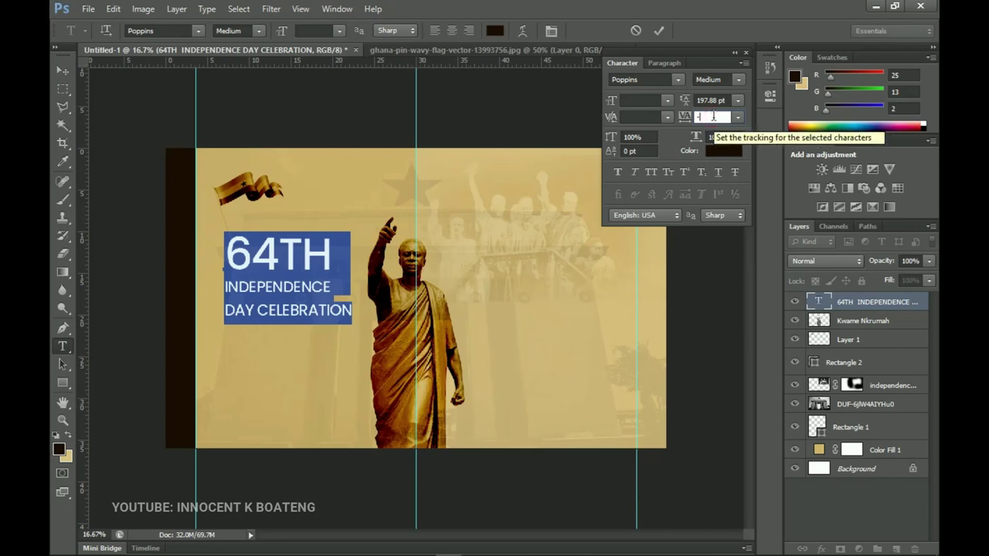
pyautogui.write('80')
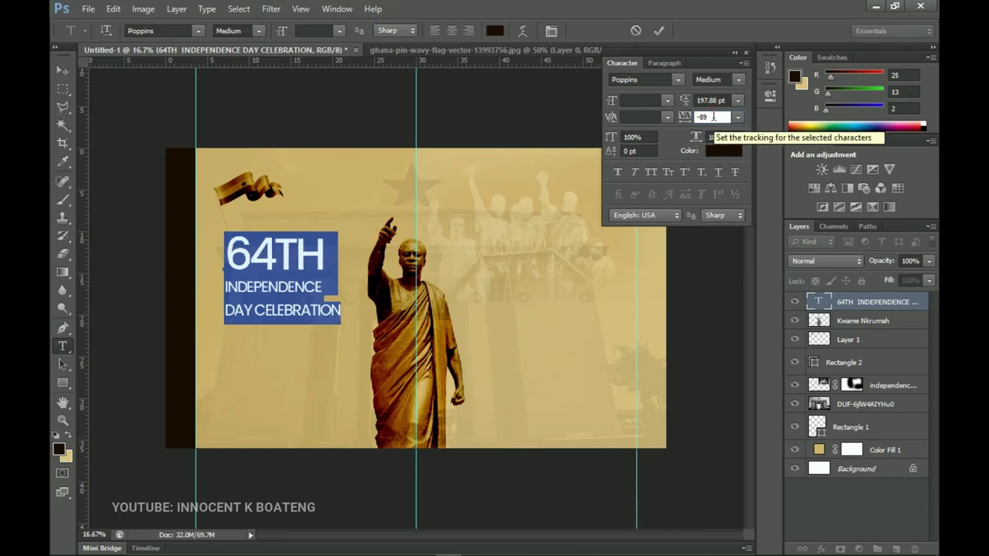
pyautogui.press('BackSpace')
pyautogui.press('BackSpace')
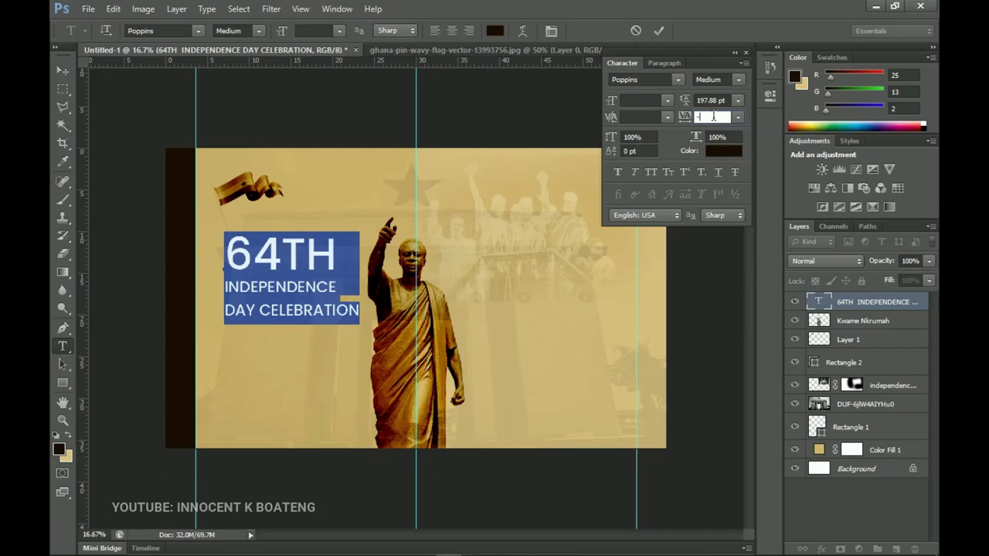
pyautogui.write('60')
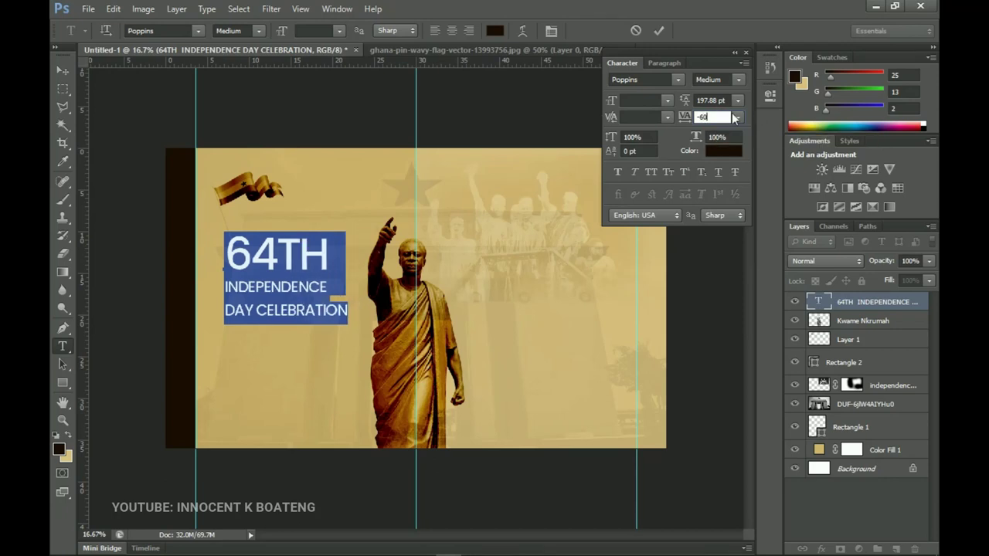
pyautogui.moveTo(684, 101); pyautogui.dragTo(670, 105)
# Step: Enlarge the word INDEPENDENCE to 159.69 pt and the "64TH" line to 451.69 pt to even out the line widths
pyautogui.click(306, 279)
pyautogui.doubleClick(306, 279)
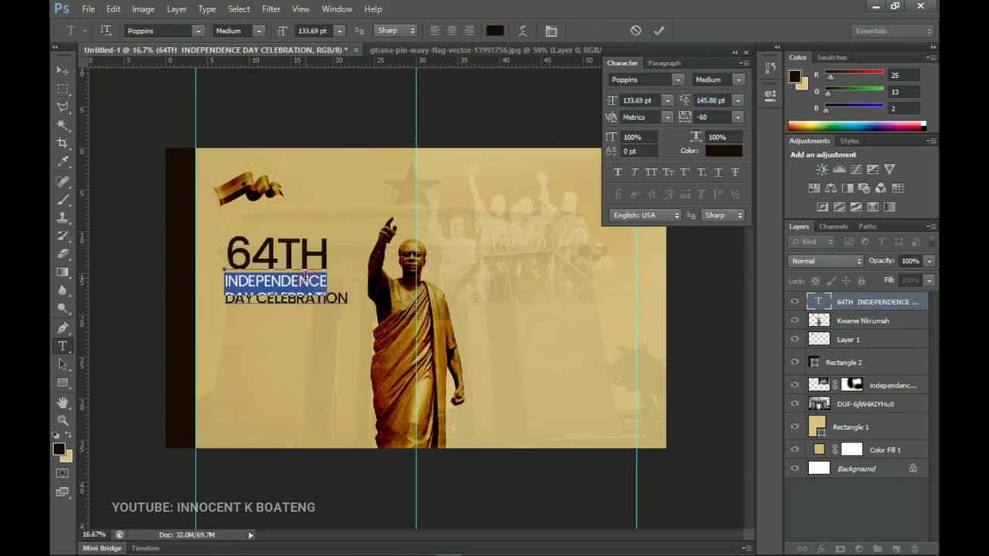
pyautogui.moveTo(286, 37); pyautogui.dragTo(303, 29)
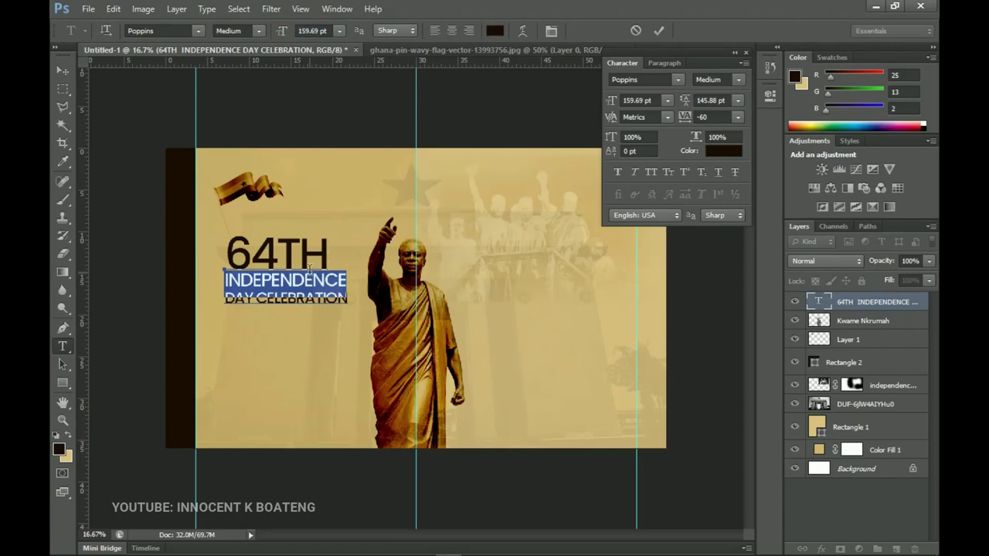
pyautogui.click(299, 261)
pyautogui.tripleClick(290, 257)
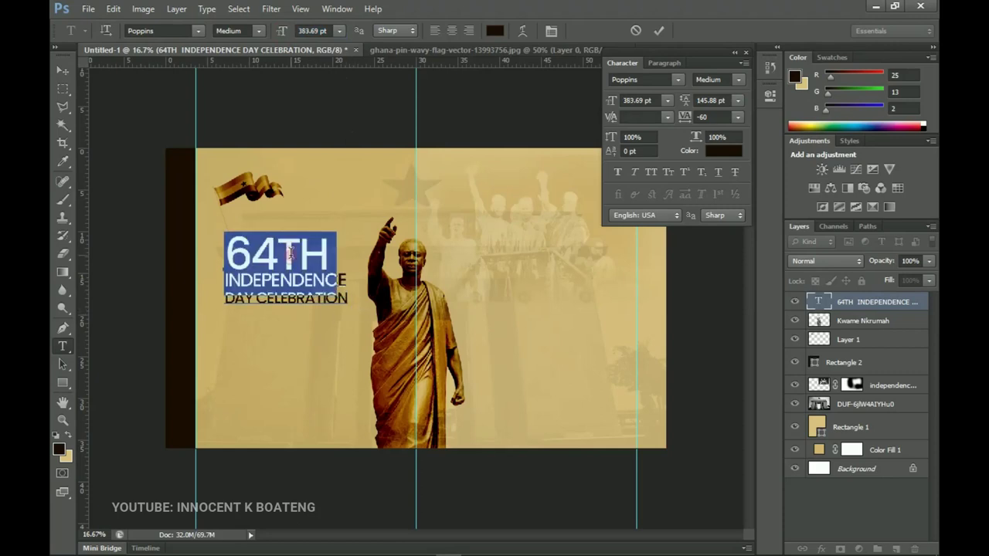
pyautogui.moveTo(283, 39); pyautogui.dragTo(329, 31)
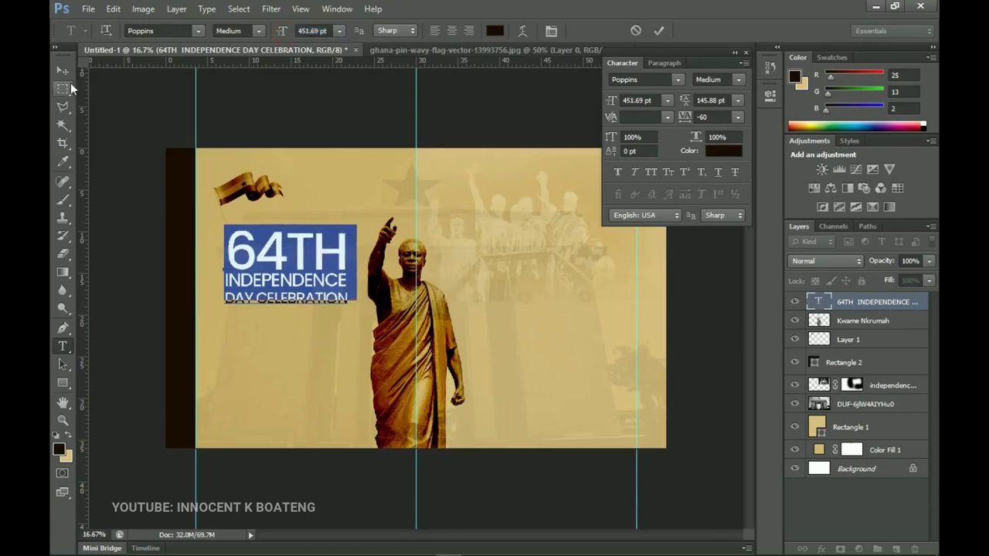
# Step: Commit the headline text, move it down beside the statue's torso and scale it down slightly
pyautogui.hotkey('ctrl', 'Return')
pyautogui.press('v')
pyautogui.moveTo(338, 292); pyautogui.dragTo(334, 349)
pyautogui.hotkey('ctrl', 't')
pyautogui.press('Return')
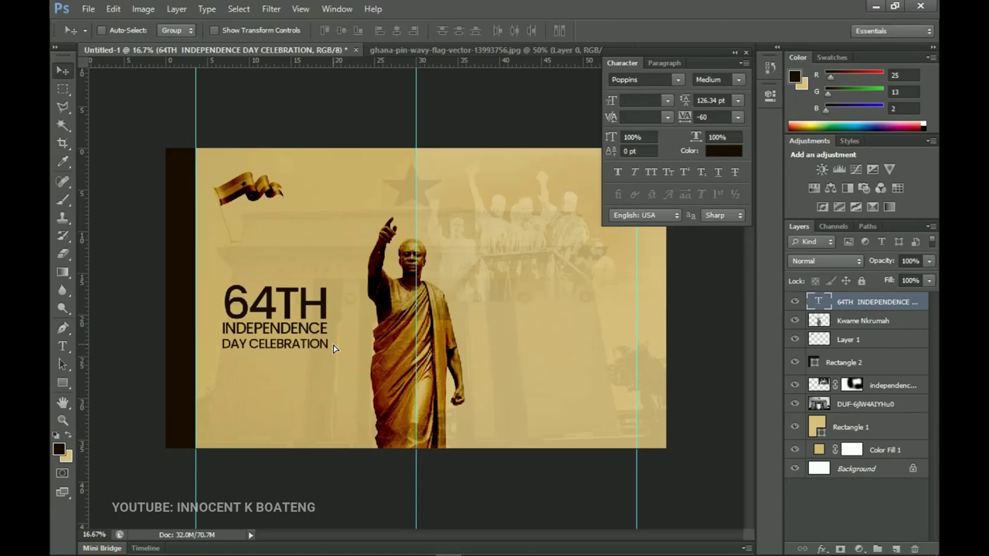
# Step: Add a vertical guide at the flag's left edge and align the headline's left edge to it
pyautogui.moveTo(88, 252); pyautogui.dragTo(213, 250)
pyautogui.rightClick(253, 350)
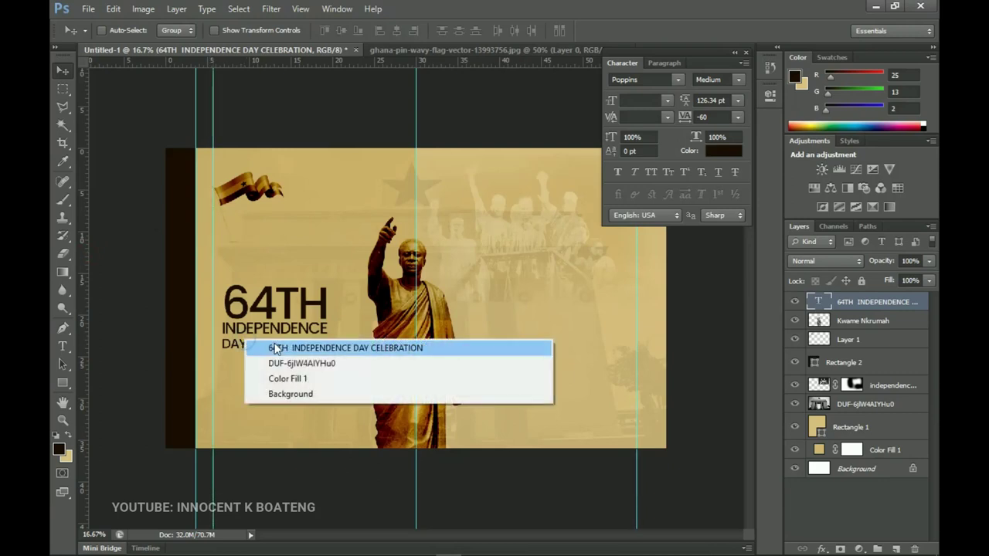
pyautogui.click(271, 346)
pyautogui.moveTo(296, 332); pyautogui.dragTo(286, 331)
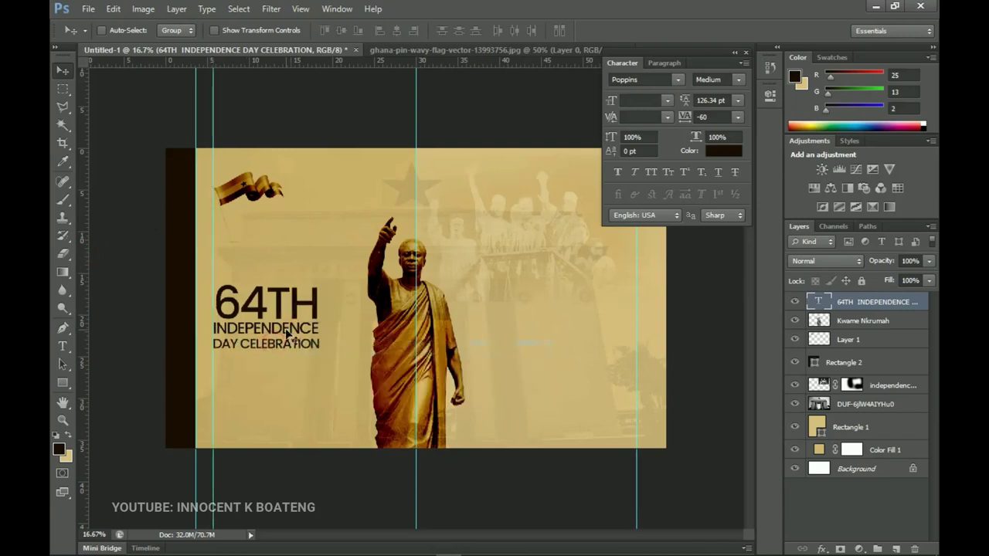
pyautogui.hotkey('shift', 'Right')
pyautogui.hotkey('shift', 'Right')
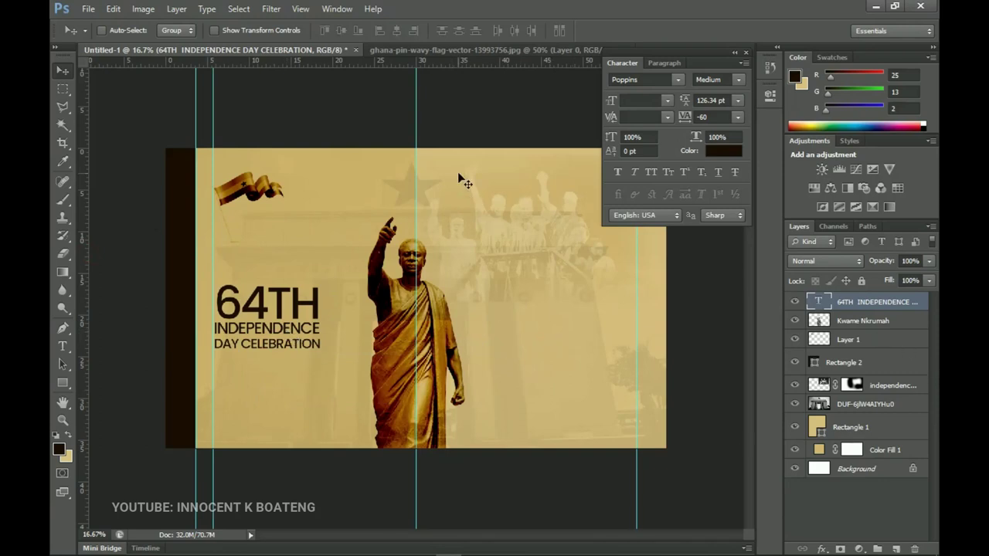
# Step: Add a new horizontal guide across the vertical middle of the canvas
pyautogui.click(300, 8)
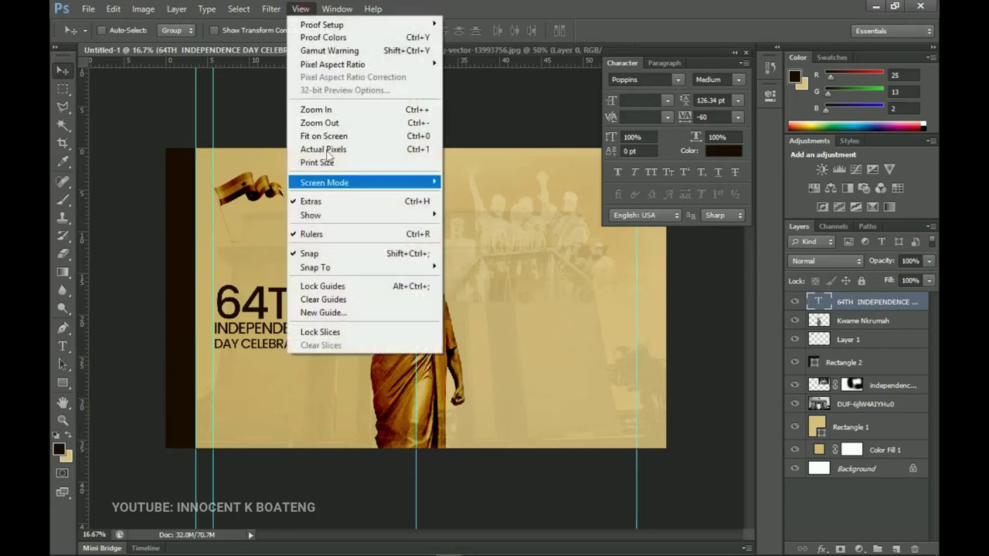
pyautogui.click(347, 314)
pyautogui.click(469, 185)
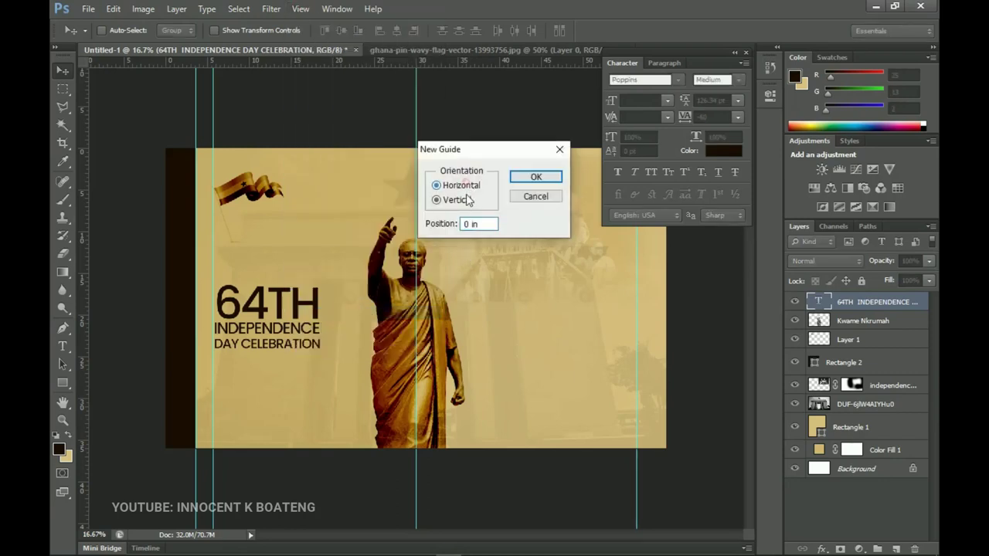
pyautogui.click(472, 223)
pyautogui.press('Return')
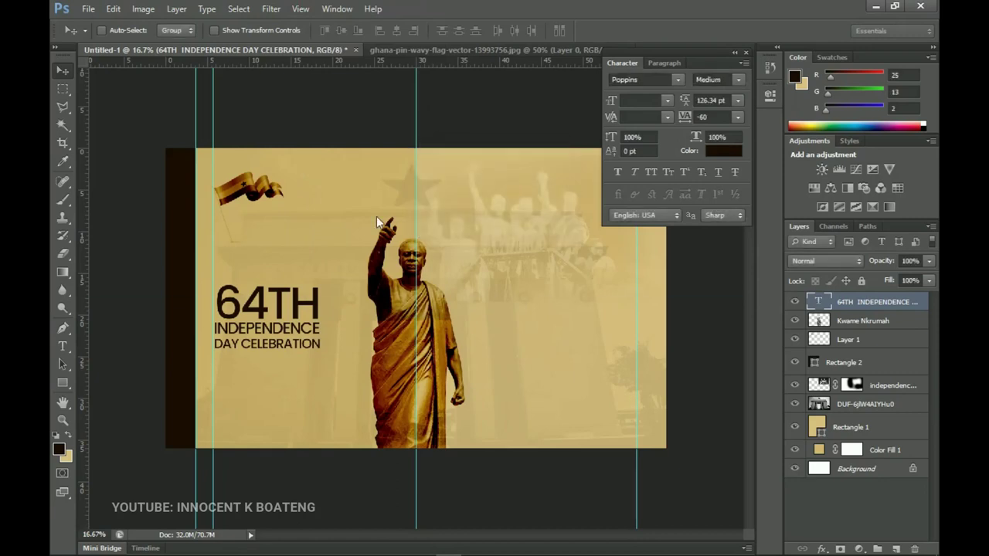
# Step: Move the 64TH INDEPENDENCE DAY CELEBRATION headline down so its top edge sits at the horizontal middle guide
pyautogui.rightClick(303, 323)
pyautogui.click(348, 329)
pyautogui.moveTo(334, 327); pyautogui.dragTo(334, 331)
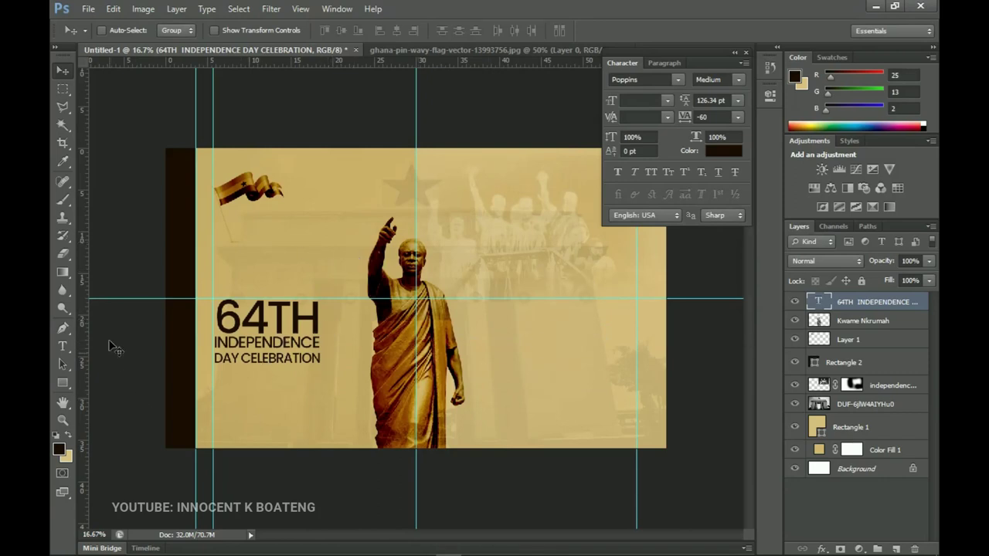
# Step: Draw a dark filled rectangle bar directly under the headline, starting at the flag-edge guide, and narrow it to the headline's width
pyautogui.moveTo(63, 383); pyautogui.dragTo(103, 386)
pyautogui.click(115, 380)
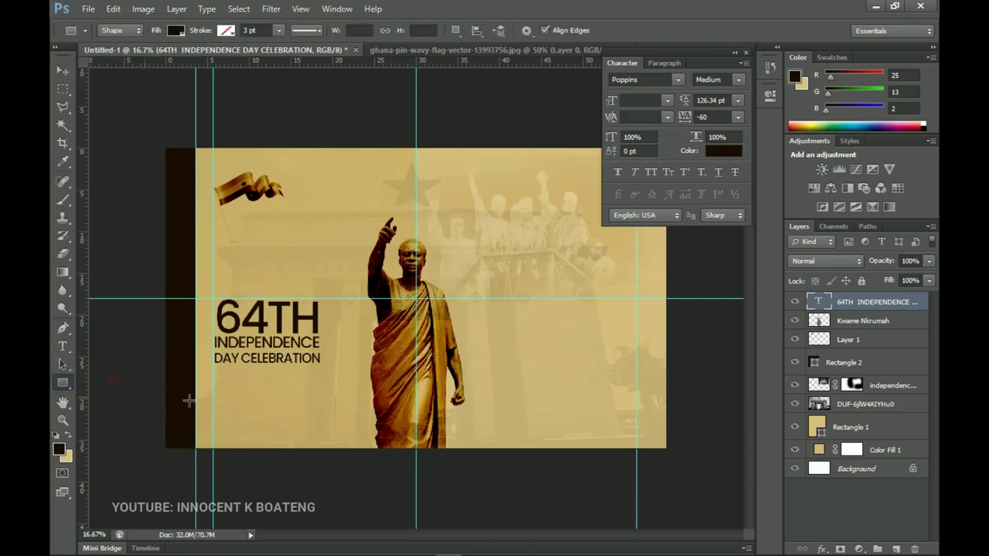
pyautogui.moveTo(330, 381); pyautogui.dragTo(214, 368)
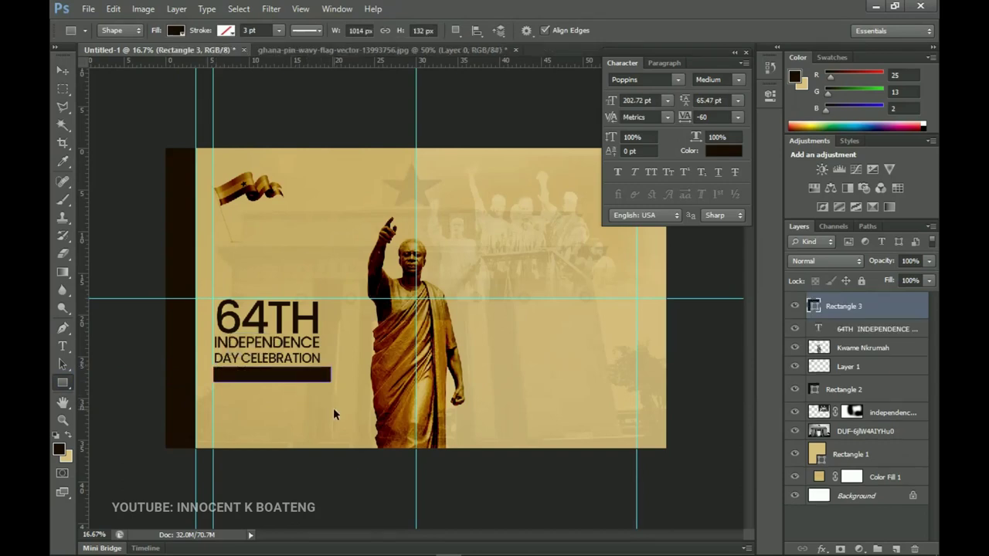
pyautogui.hotkey('ctrl', 't')
pyautogui.moveTo(331, 383); pyautogui.dragTo(323, 390)
pyautogui.press('Return')
# Step: Switch to Notepad, copy the line "CELEBRATING PEACE & UNITY" and return to the banner
pyautogui.press('z')
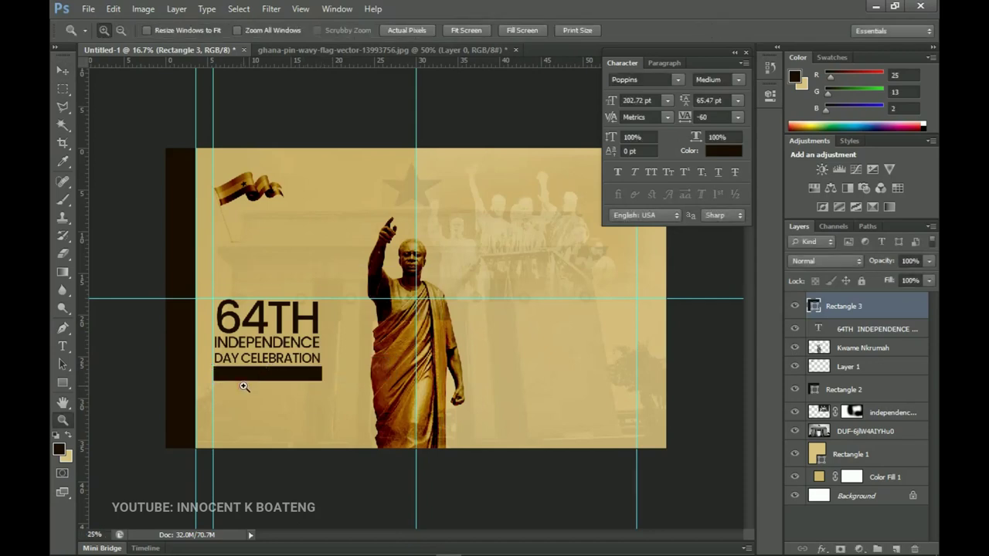
pyautogui.click(244, 386)
pyautogui.click(273, 389)
pyautogui.moveTo(273, 389); pyautogui.dragTo(411, 501)
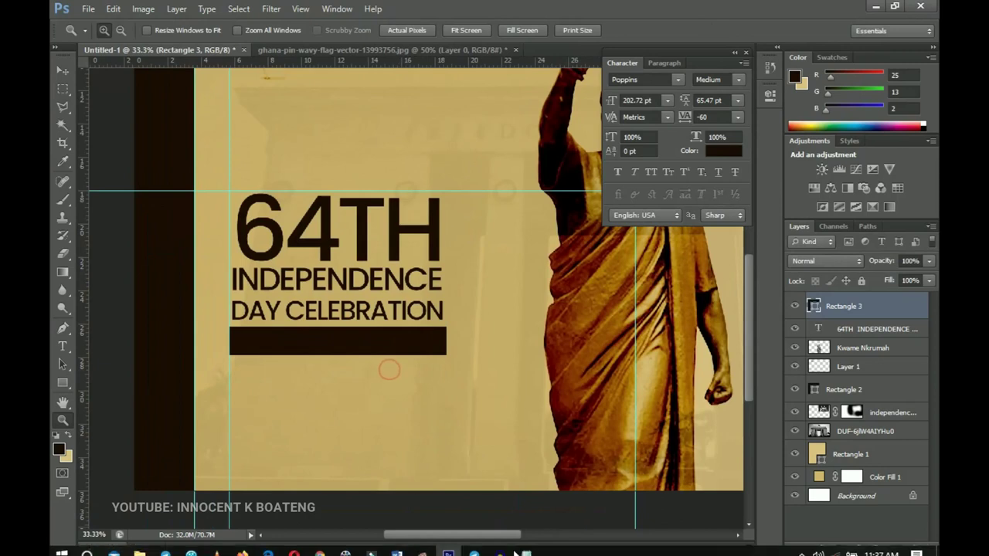
pyautogui.click(525, 546)
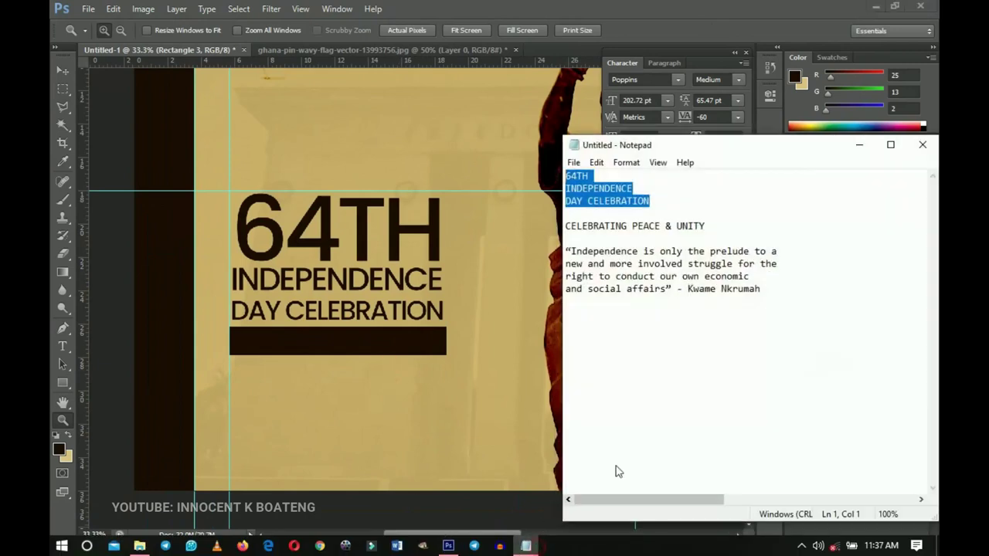
pyautogui.click(711, 228)
pyautogui.hotkey('shift', 'Home')
pyautogui.click(591, 224)
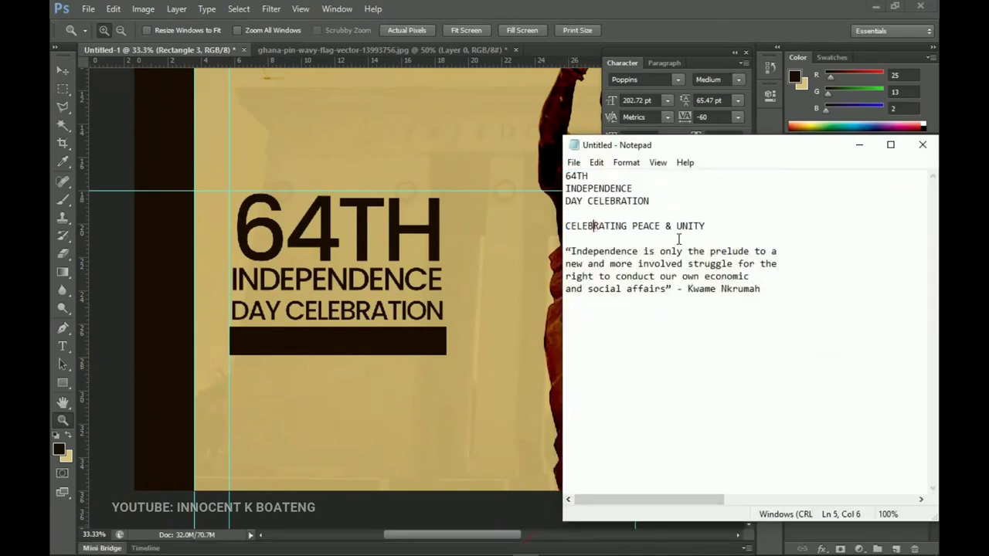
pyautogui.moveTo(718, 224); pyautogui.dragTo(577, 218)
pyautogui.hotkey('ctrl', 'c')
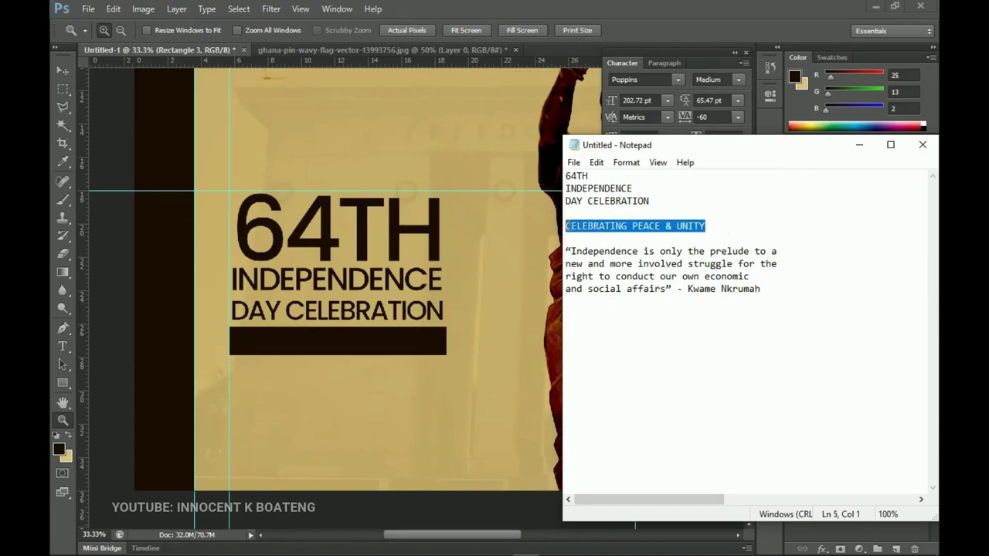
pyautogui.click(860, 146)
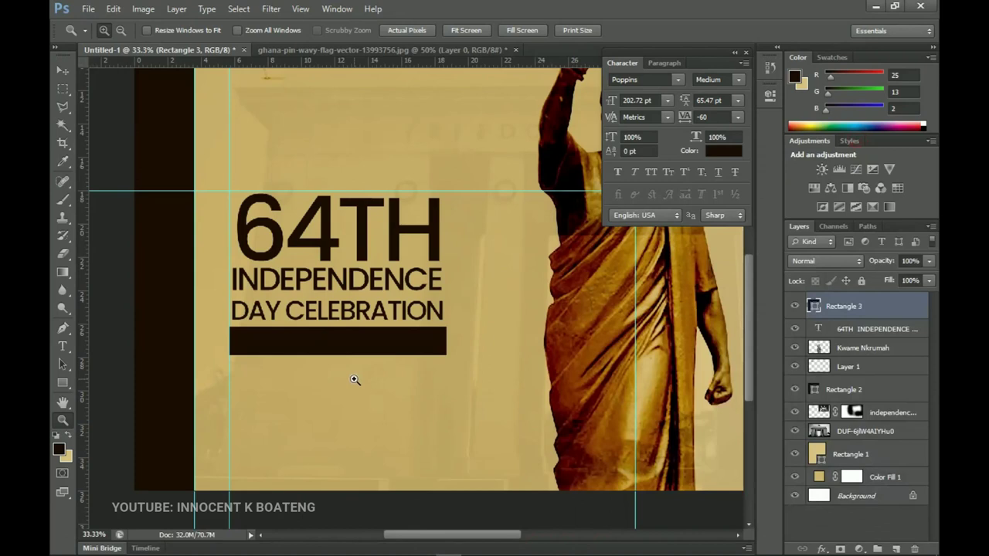
# Step: Add the copied "CELEBRATING PEACE & UNITY" line as a new text layer and shift it over the headline
pyautogui.scroll(-3, 355, 380)
pyautogui.scroll(2, 355, 379)
pyautogui.press('t')
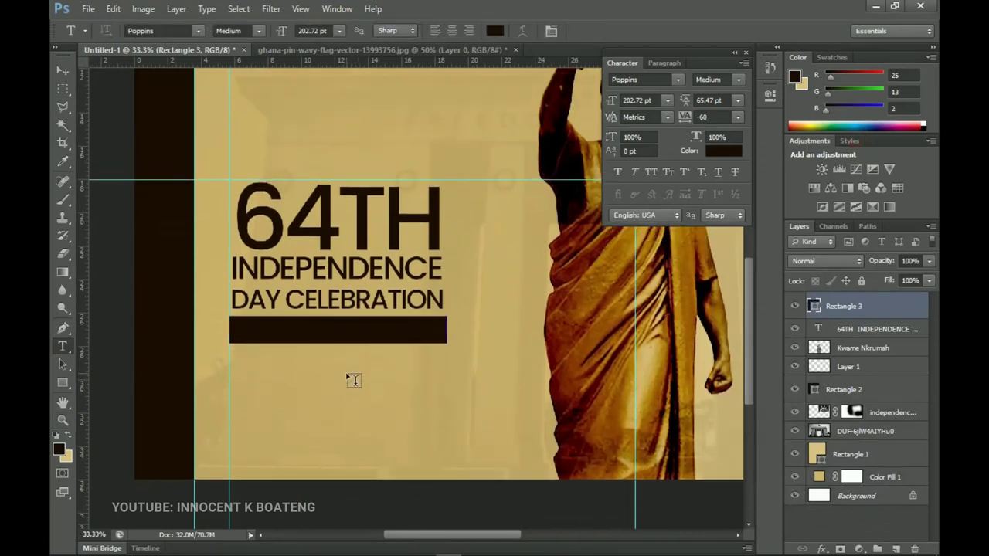
pyautogui.click(351, 377)
pyautogui.hotkey('ctrl', 'v')
pyautogui.hotkey('ctrl', 'a')
pyautogui.moveTo(369, 382); pyautogui.dragTo(289, 217)
# Step: Color the tagline with the gold sampled from the background (#ccb167) and reduce its size to 55.72 pt
pyautogui.click(495, 31)
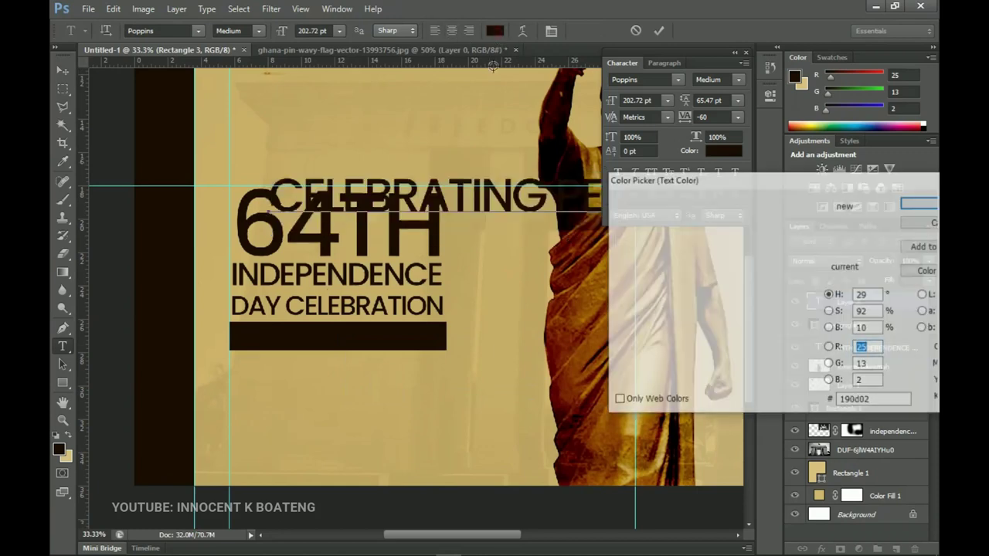
pyautogui.click(931, 223)
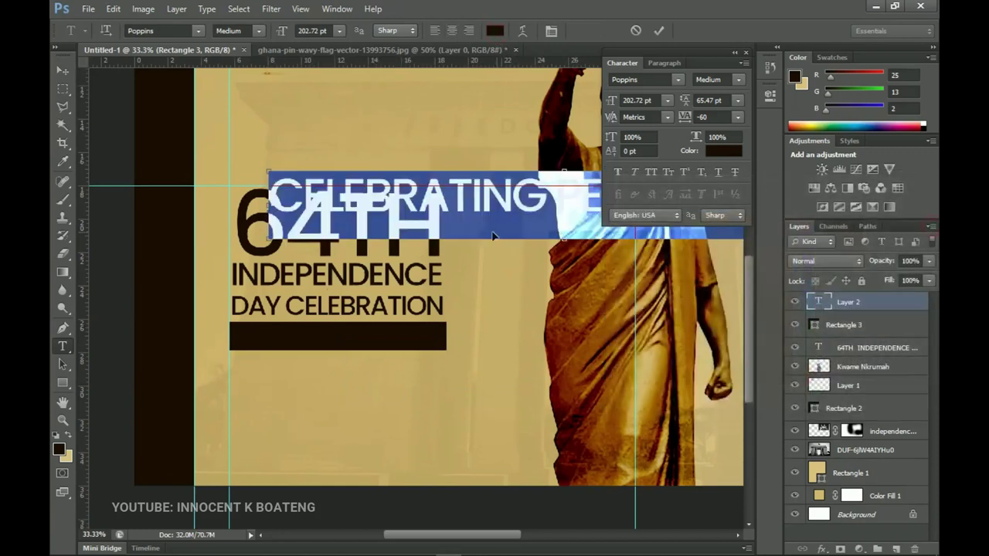
pyautogui.click(495, 31)
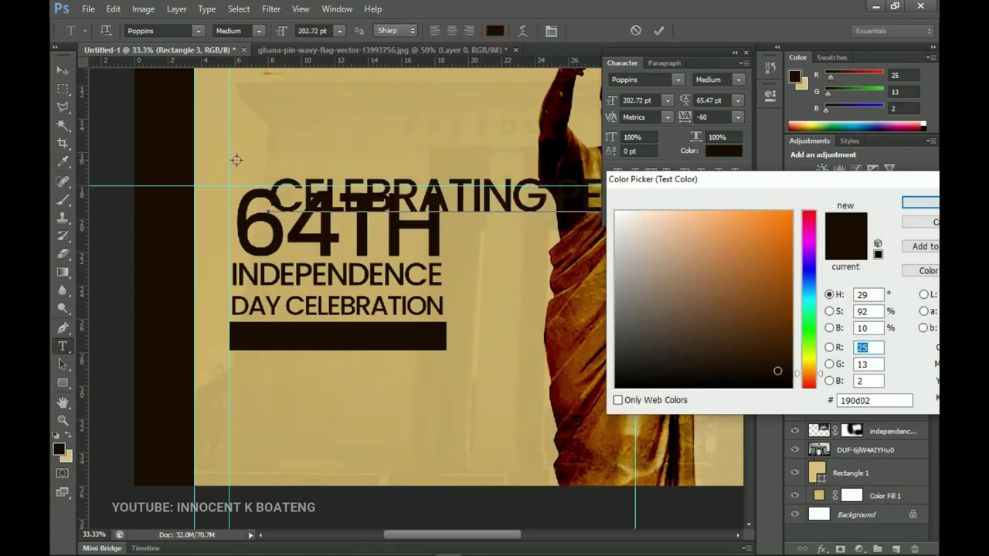
pyautogui.click(258, 148)
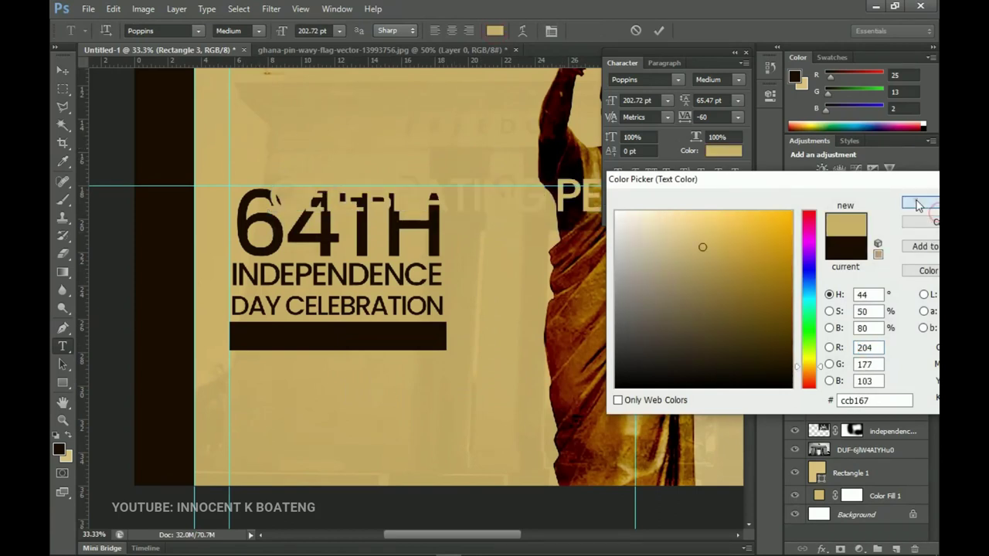
pyautogui.click(918, 204)
pyautogui.moveTo(287, 30); pyautogui.dragTo(180, 59)
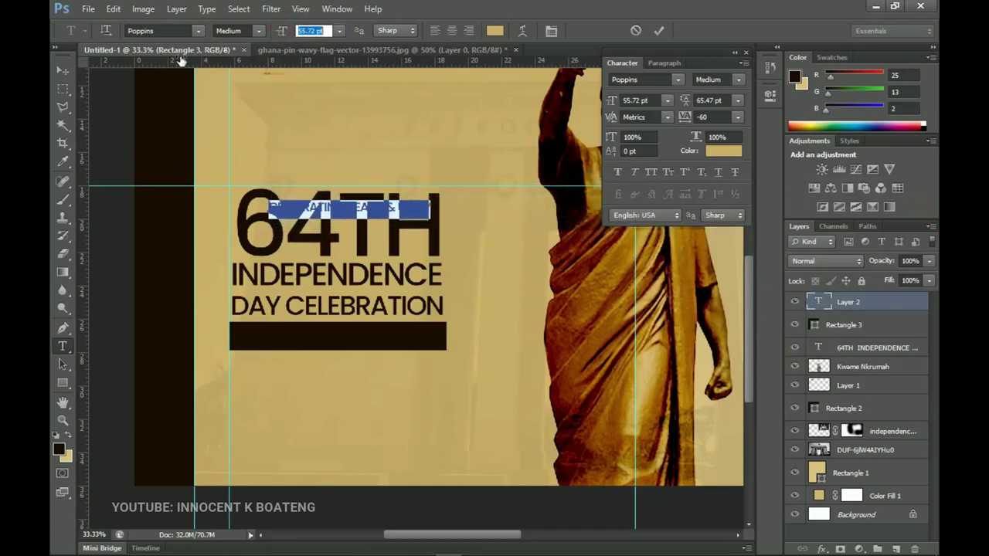
# Step: Move the tagline onto the dark bar and scale it up to 69.91 pt to span the bar's width
pyautogui.click(62, 70)
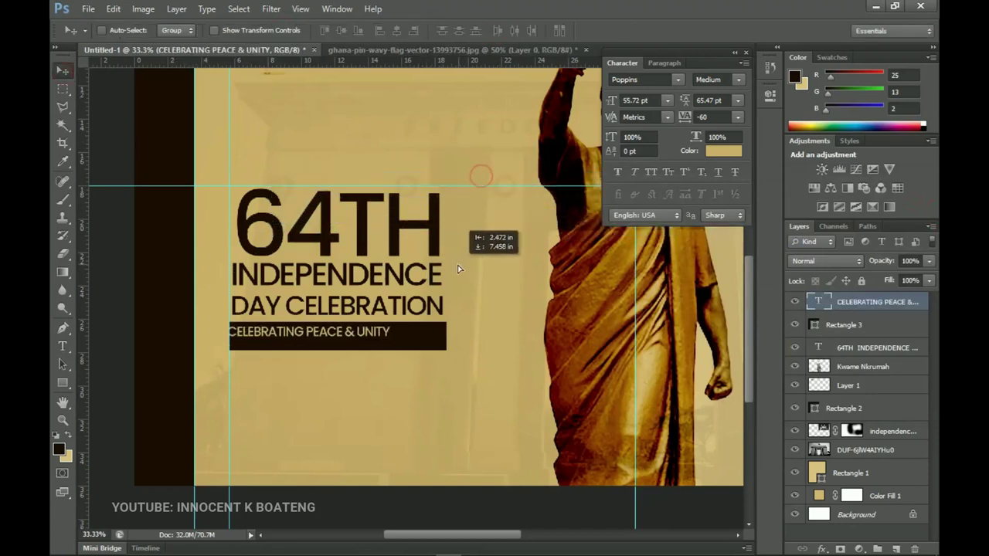
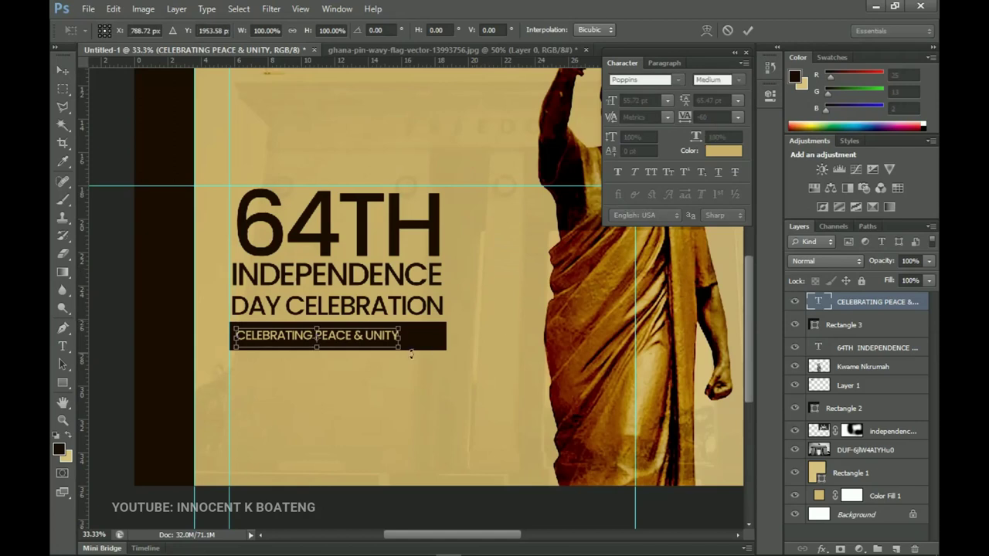
pyautogui.moveTo(396, 344); pyautogui.dragTo(440, 340)
pyautogui.click(748, 30)
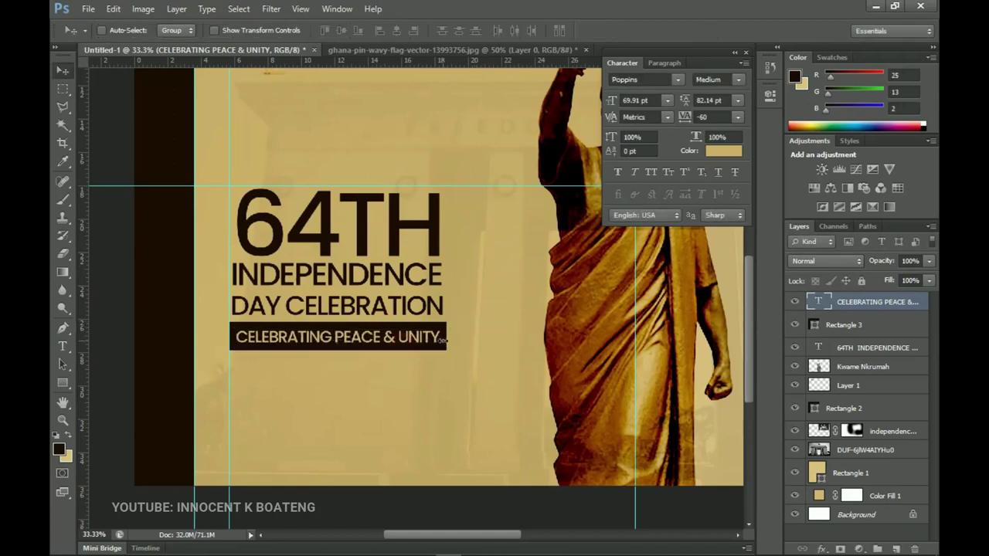
# Step: Switch to Notepad, copy the four-line Kwame Nkrumah independence quote and return to the banner
pyautogui.scroll(-1, 726, 85)
pyautogui.scroll(-1, 456, 271)
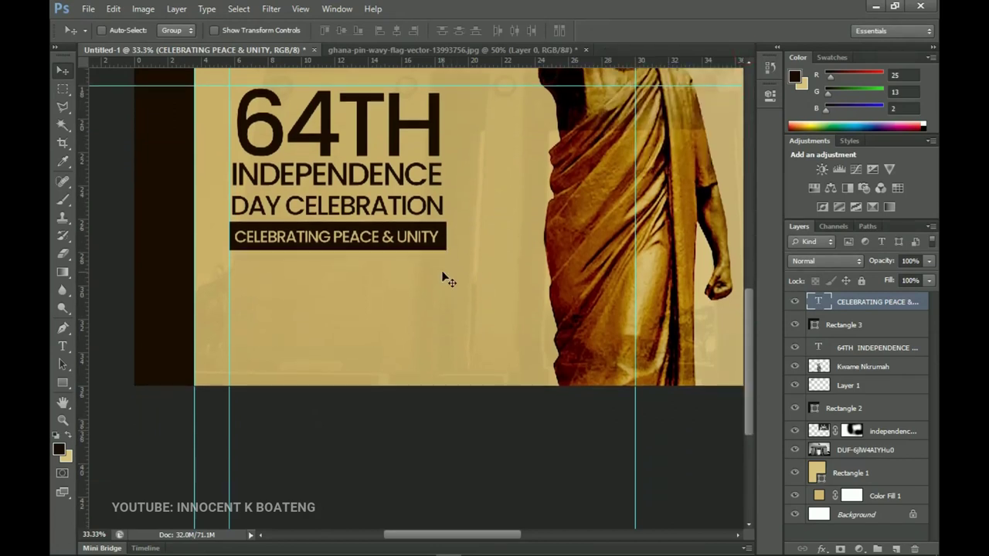
pyautogui.scroll(1, 441, 278)
pyautogui.click(525, 546)
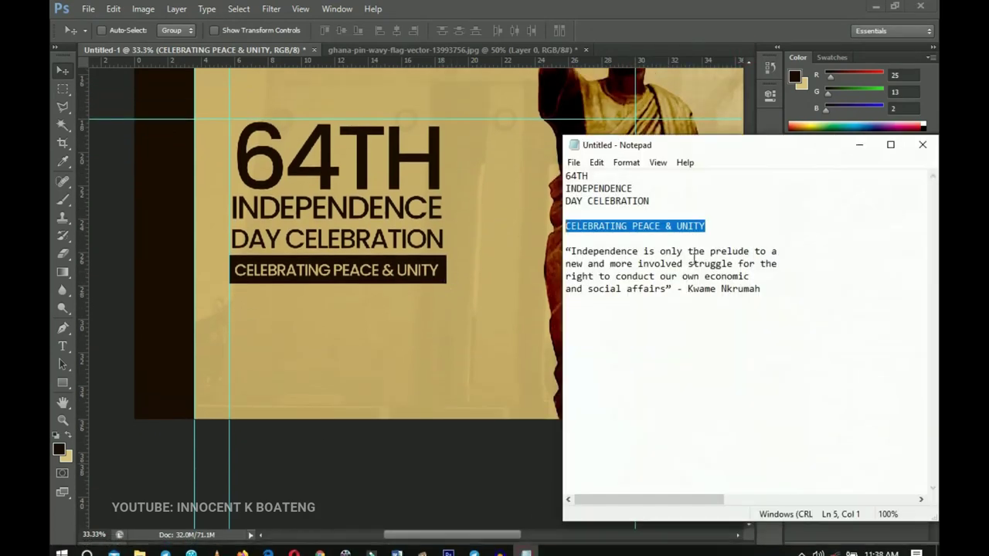
pyautogui.click(610, 251)
pyautogui.moveTo(764, 289); pyautogui.dragTo(570, 247)
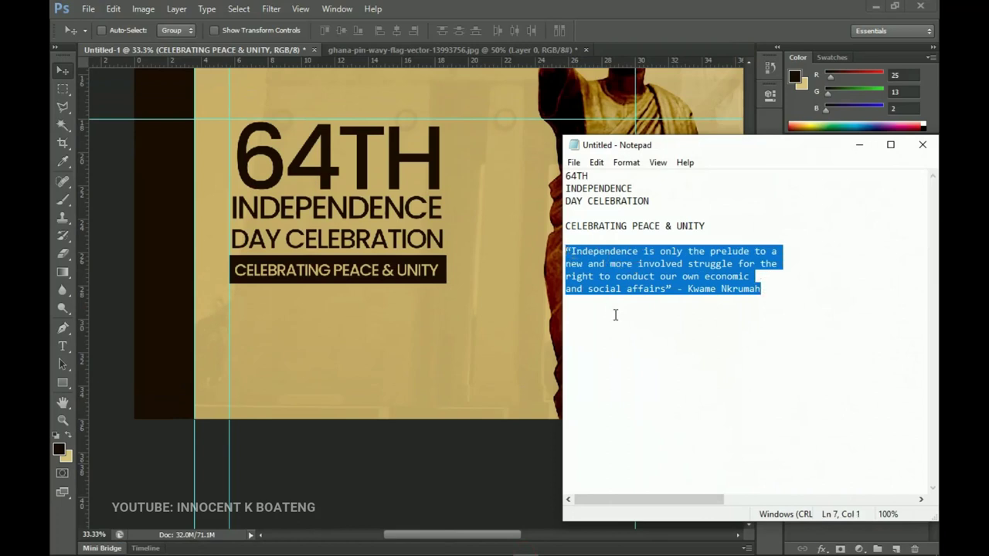
pyautogui.click(860, 144)
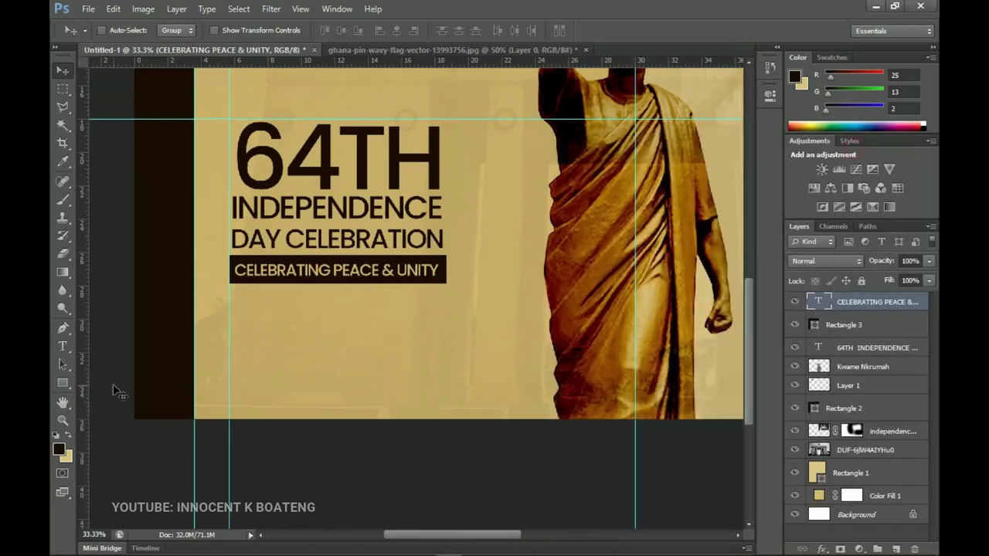
# Step: Draw a paragraph text box below the dark bar, matching its width, and set the font size to 14 pt
pyautogui.click(62, 347)
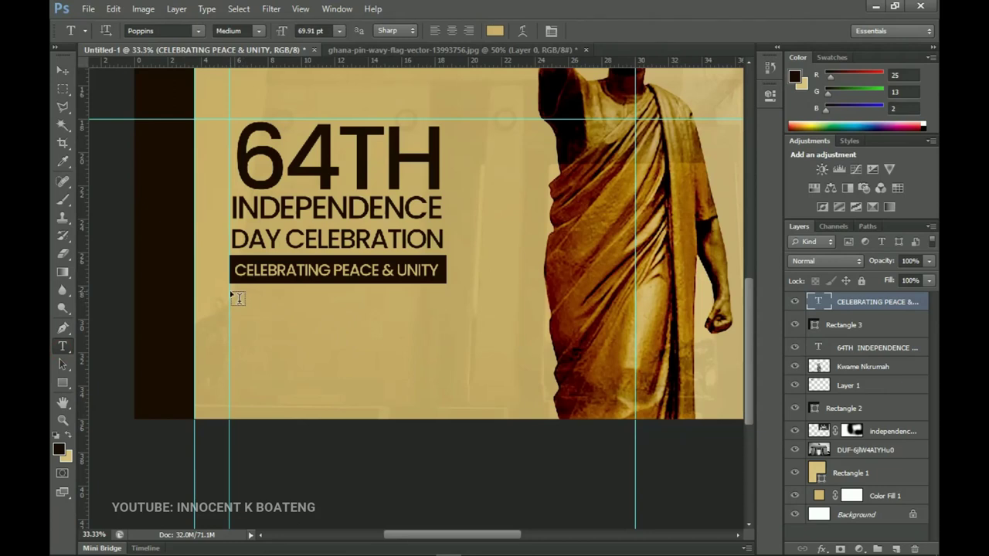
pyautogui.moveTo(231, 291); pyautogui.dragTo(447, 391)
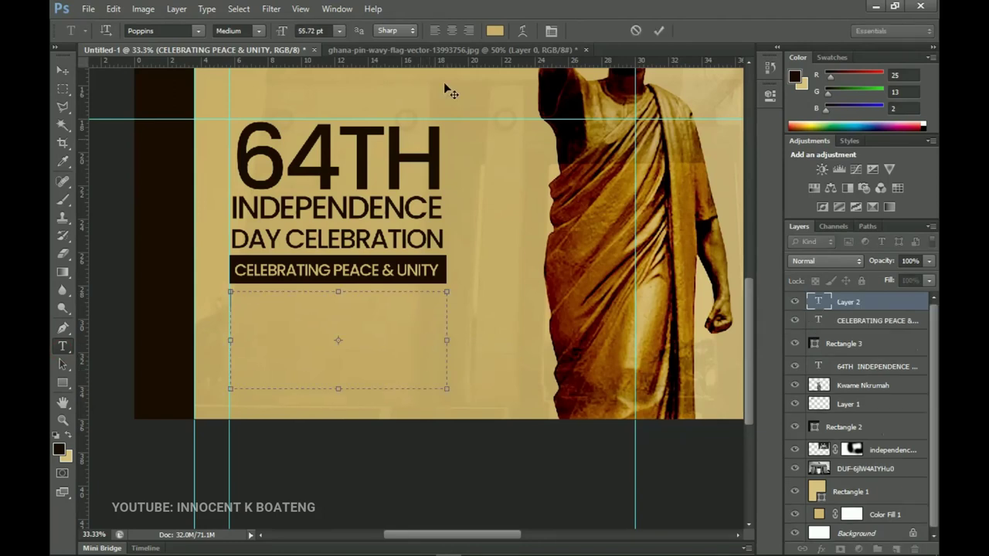
pyautogui.click(324, 29)
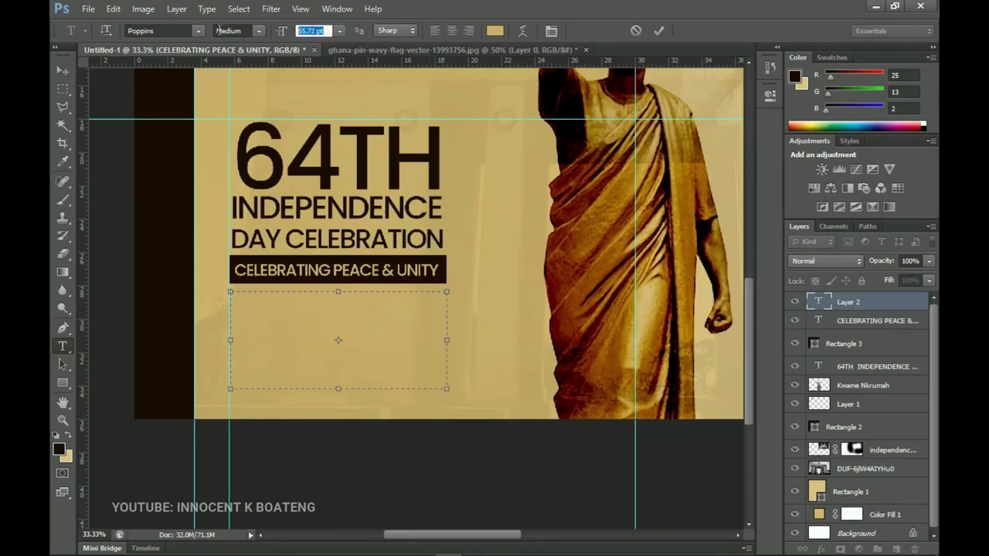
pyautogui.write('14')
pyautogui.press('Return')
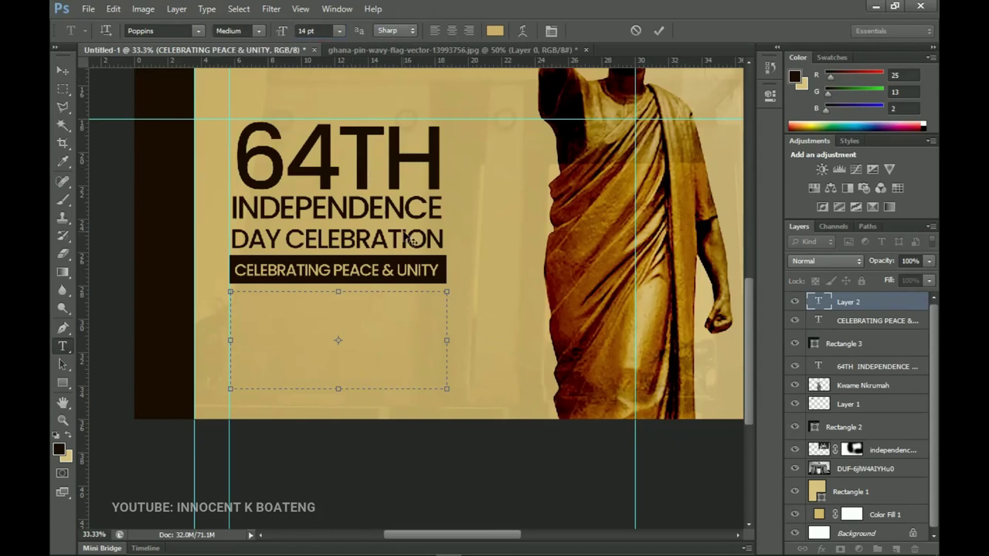
# Step: Set the text color to the bar's dark brown (#190d02) and paste the Nkrumah quote into the text box
pyautogui.click(495, 31)
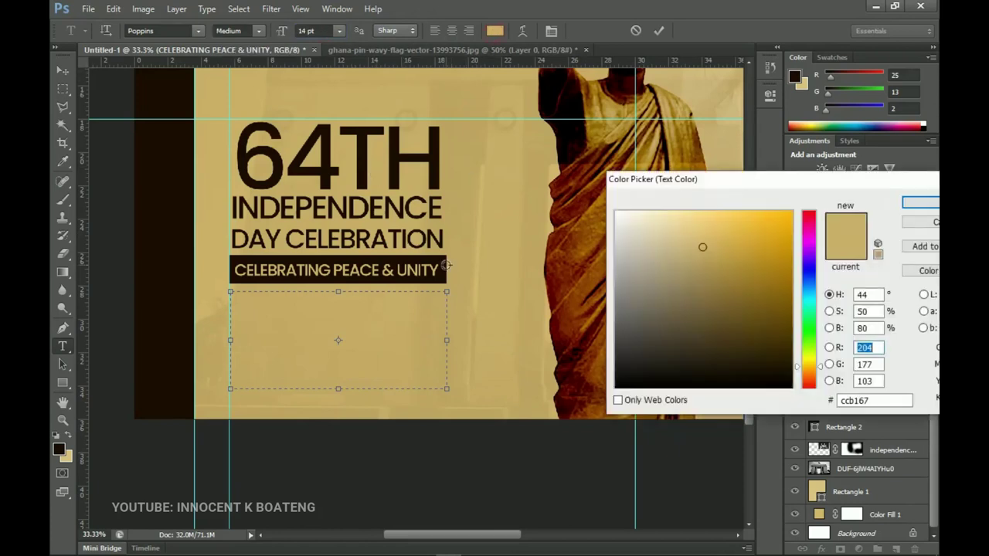
pyautogui.click(444, 265)
pyautogui.click(920, 203)
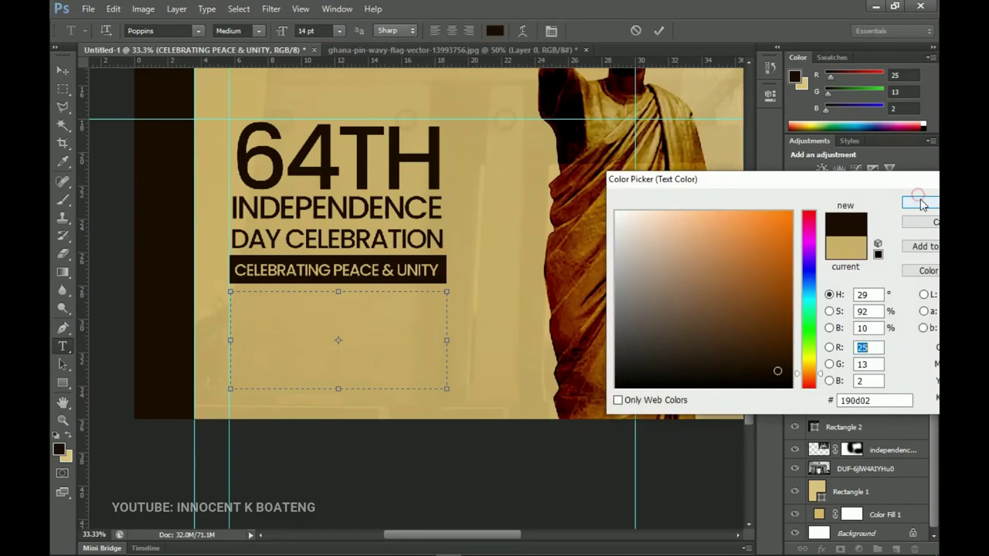
pyautogui.hotkey('ctrl', 'v')
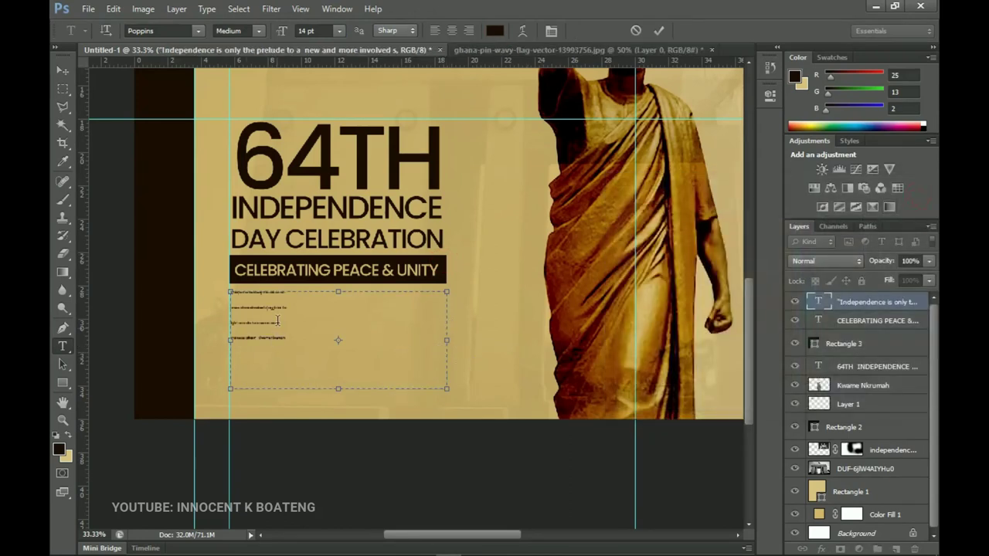
# Step: Set the font size of the whole Nkrumah quote to 54 pt
pyautogui.hotkey('ctrl', 'a')
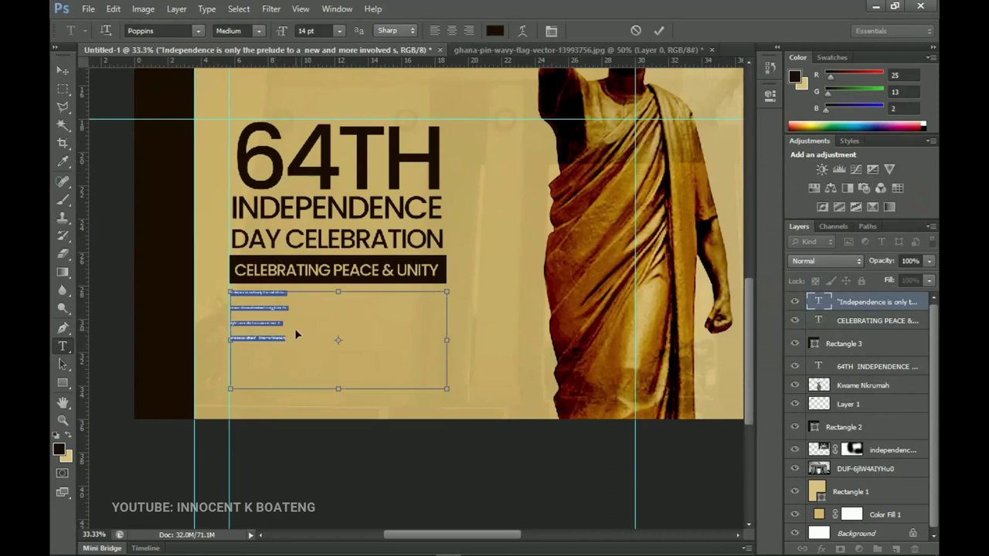
pyautogui.moveTo(281, 36); pyautogui.dragTo(309, 32)
pyautogui.write('16')
pyautogui.press('Return')
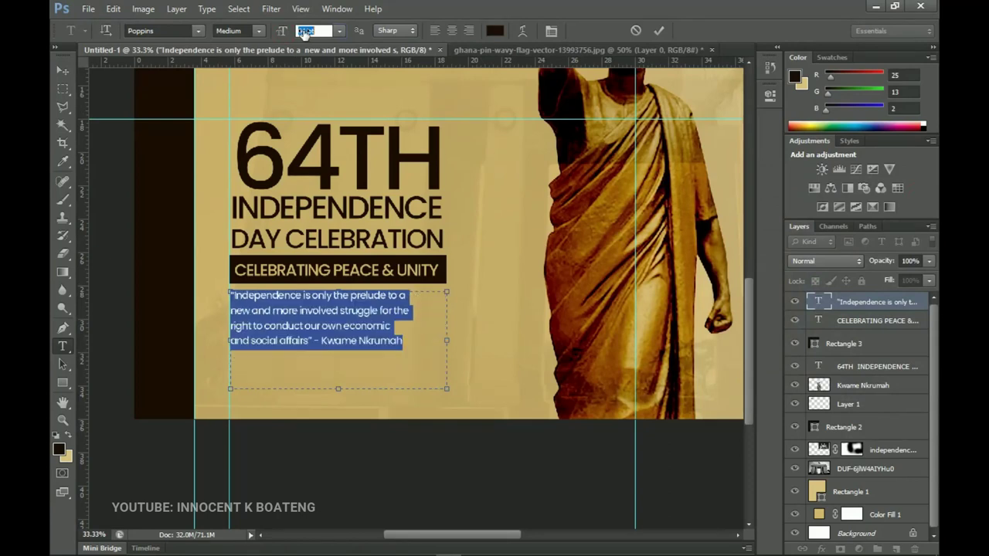
pyautogui.press('Up')
pyautogui.press('Up')
pyautogui.press('Up')
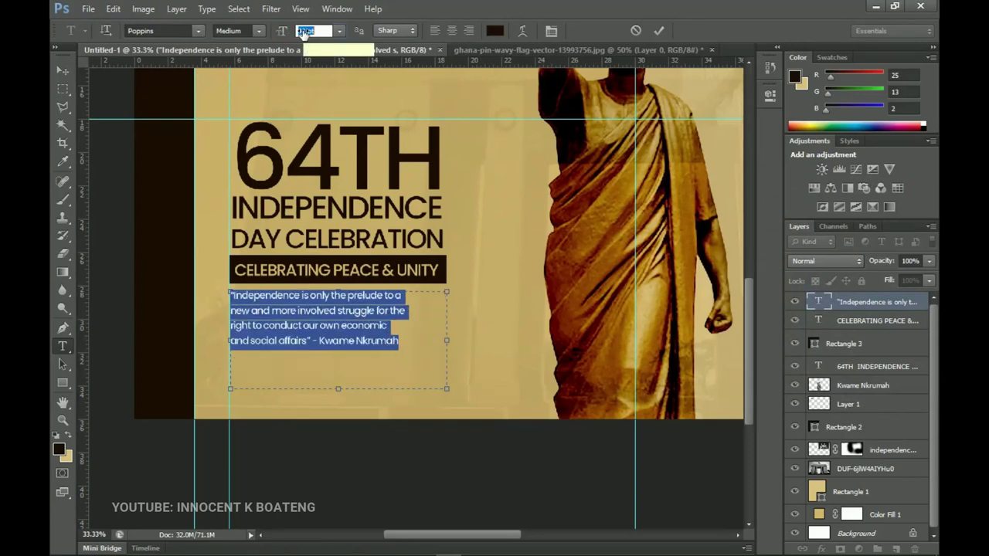
pyautogui.press('Up')
pyautogui.press('Up')
pyautogui.press('Up')
pyautogui.press('Up')
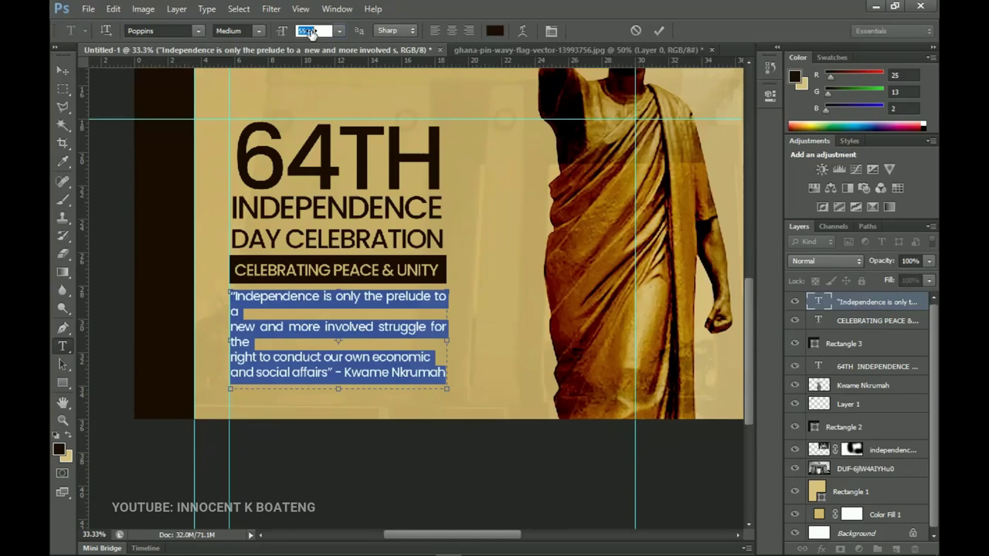
pyautogui.press('Down')
# Step: Widen the quote's text box slightly so the quote fits on four lines, and shorten the box's height
pyautogui.click(552, 31)
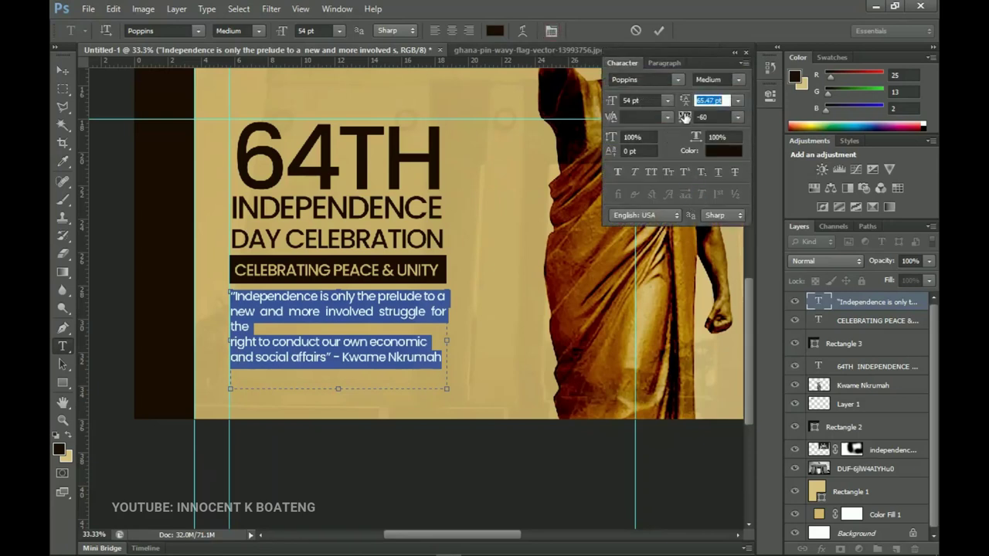
pyautogui.click(662, 63)
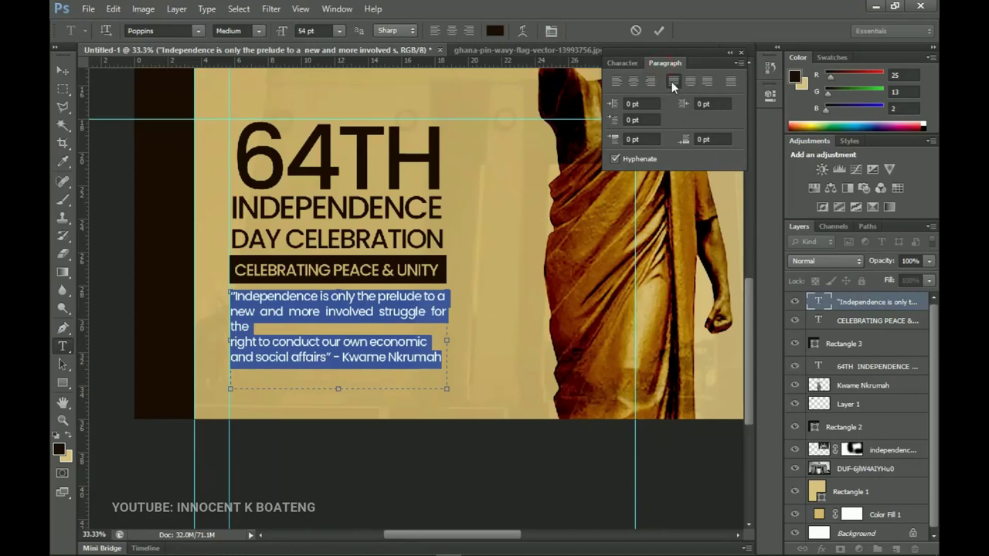
pyautogui.click(380, 334)
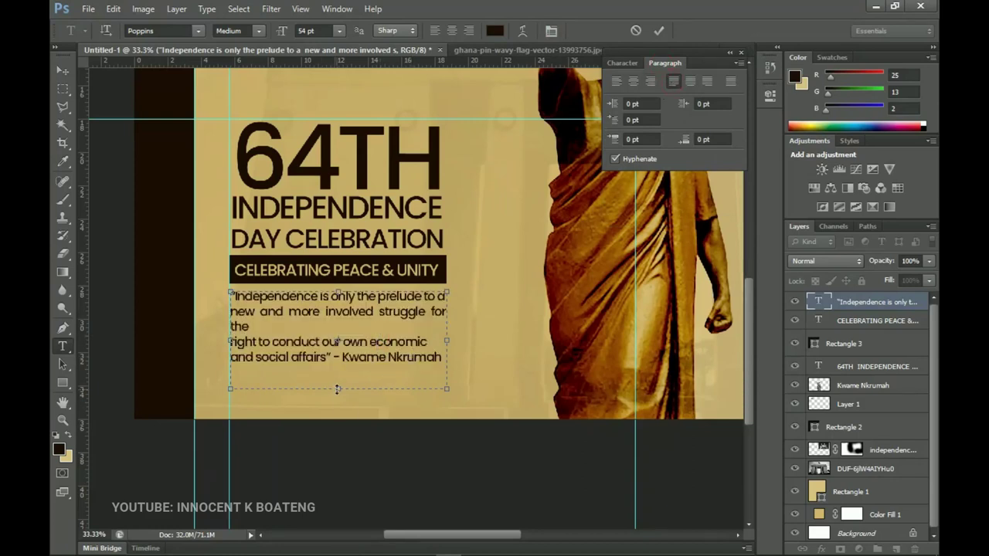
pyautogui.moveTo(341, 384); pyautogui.dragTo(340, 378)
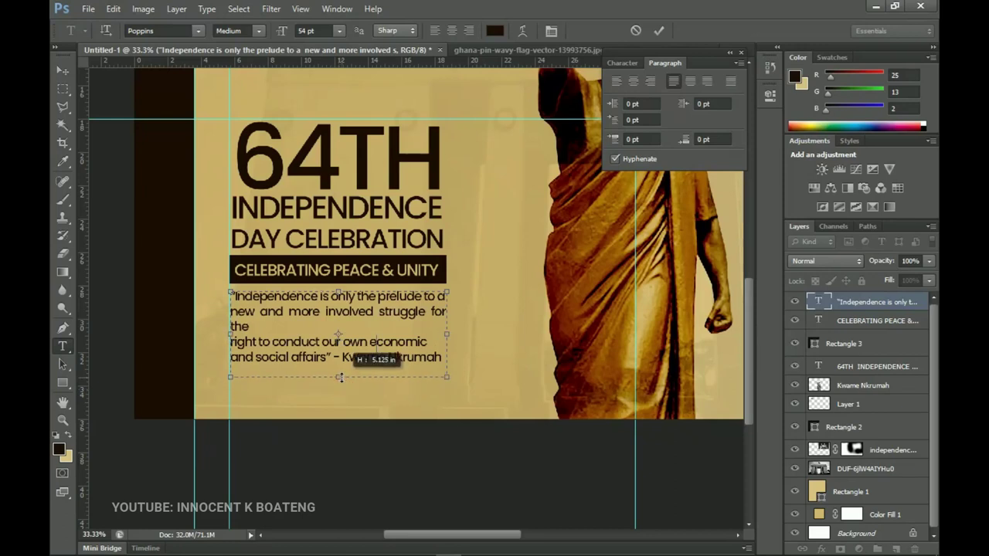
pyautogui.moveTo(448, 337)
pyautogui.mouseDown()
pyautogui.moveTo(469, 336)
pyautogui.moveTo(458, 334)
pyautogui.mouseUp()
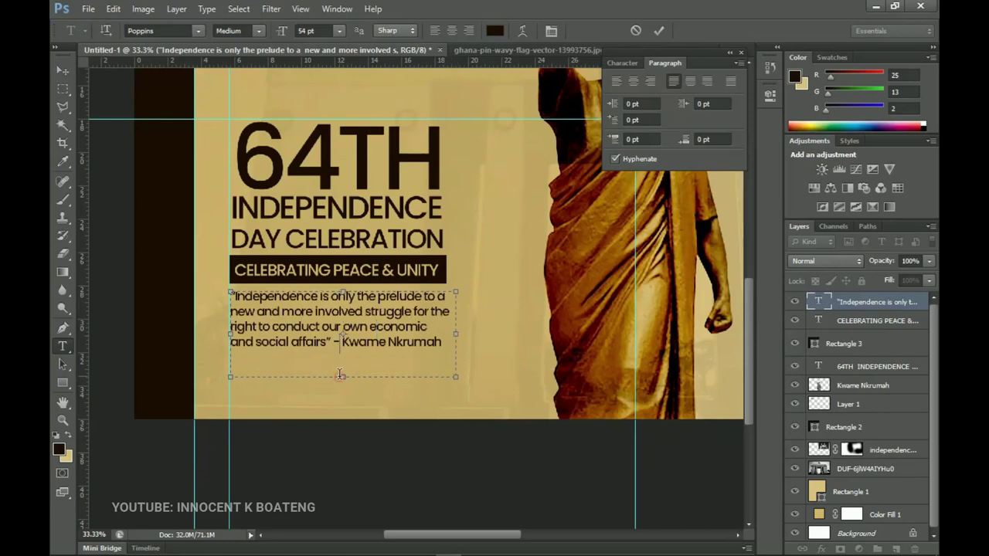
pyautogui.moveTo(341, 377); pyautogui.dragTo(344, 374)
pyautogui.click(61, 70)
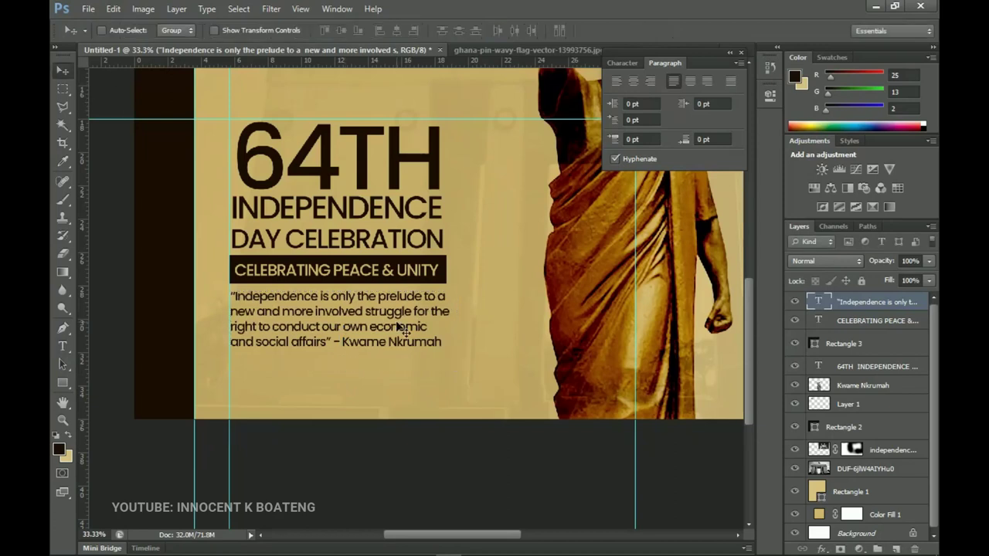
# Step: Nudge the quote straight down to leave a clear gap beneath the dark tagline bar
pyautogui.press('Down')
pyautogui.press('Down')
pyautogui.press('Down')
pyautogui.press('Down')
pyautogui.press('Down')
pyautogui.press('Down')
pyautogui.press('Down')
pyautogui.press('Down')
pyautogui.press('Down')
pyautogui.press('Down')
pyautogui.press('Down')
pyautogui.press('Down')
pyautogui.press('Down')
pyautogui.press('Down')
pyautogui.press('Down')
pyautogui.press('Down')
pyautogui.press('Down')
pyautogui.press('Down')
pyautogui.press('Down')
pyautogui.press('Down')
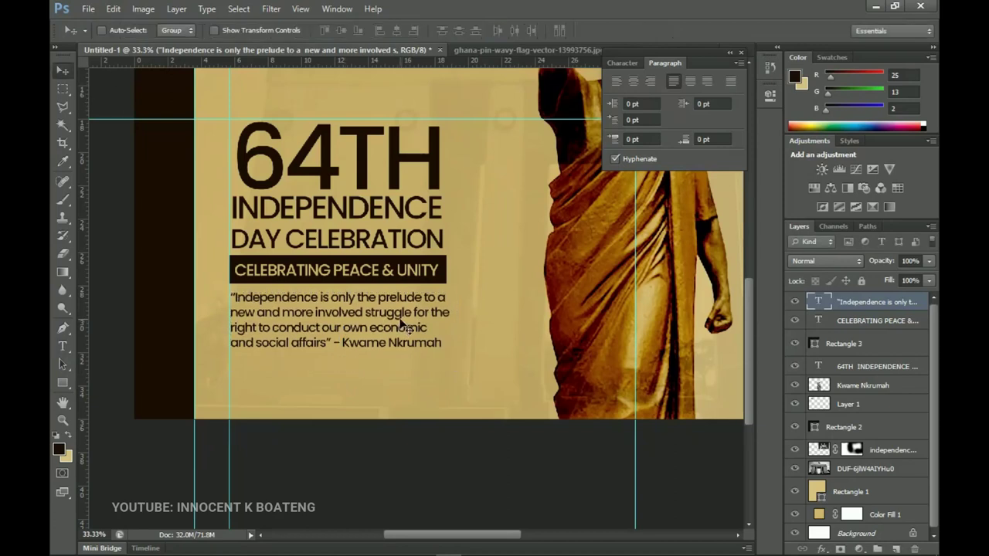
pyautogui.press('Down')
pyautogui.press('Down')
pyautogui.press('Down')
pyautogui.press('Down')
pyautogui.press('Down')
pyautogui.press('Down')
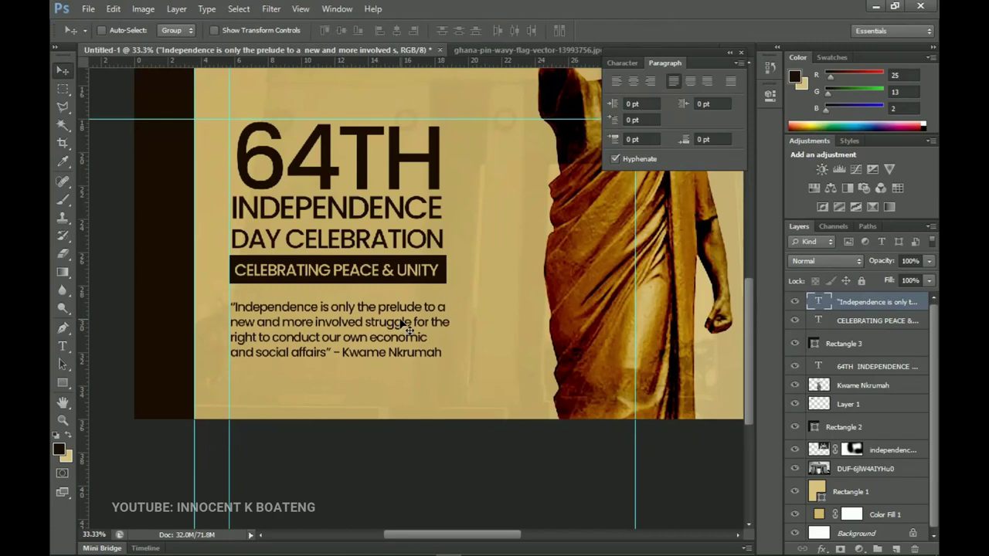
# Step: Change the quote's font style to Regular and close the paragraph settings
pyautogui.press('t')
pyautogui.click(369, 334)
pyautogui.hotkey('ctrl', 'a')
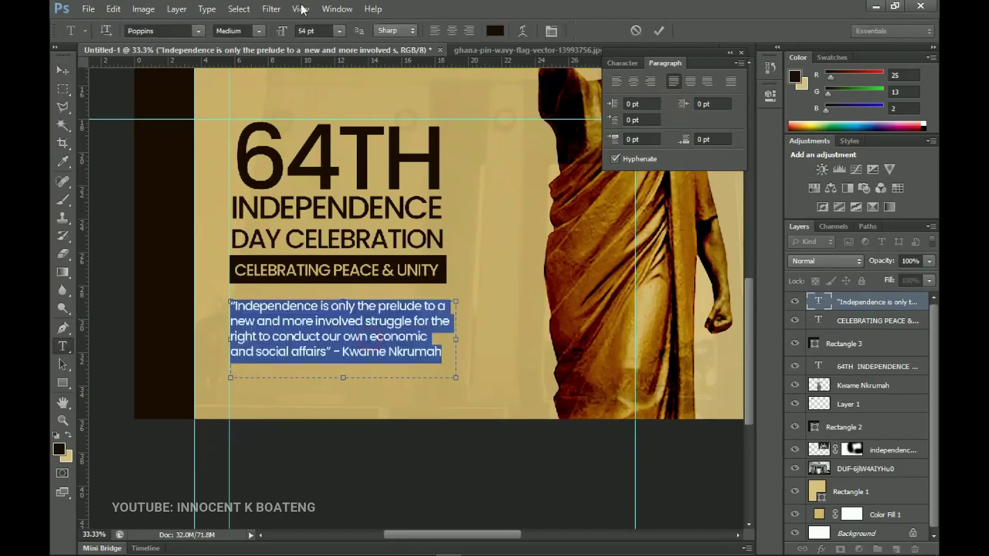
pyautogui.click(257, 31)
pyautogui.click(291, 56)
pyautogui.click(62, 70)
pyautogui.press('z')
pyautogui.keyDown('alt'); pyautogui.click(373, 334); pyautogui.keyUp('alt')
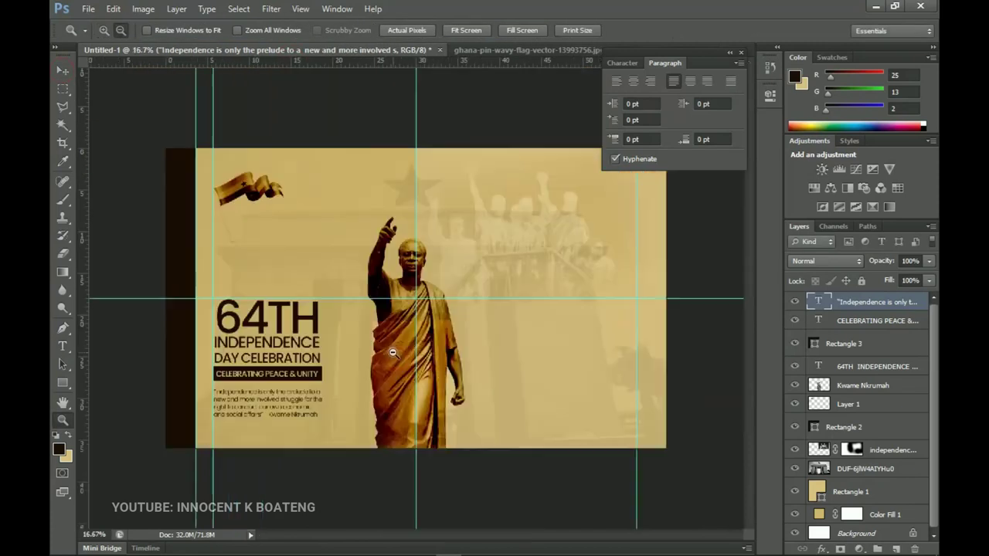
pyautogui.keyDown('alt'); pyautogui.click(397, 357); pyautogui.keyUp('alt')
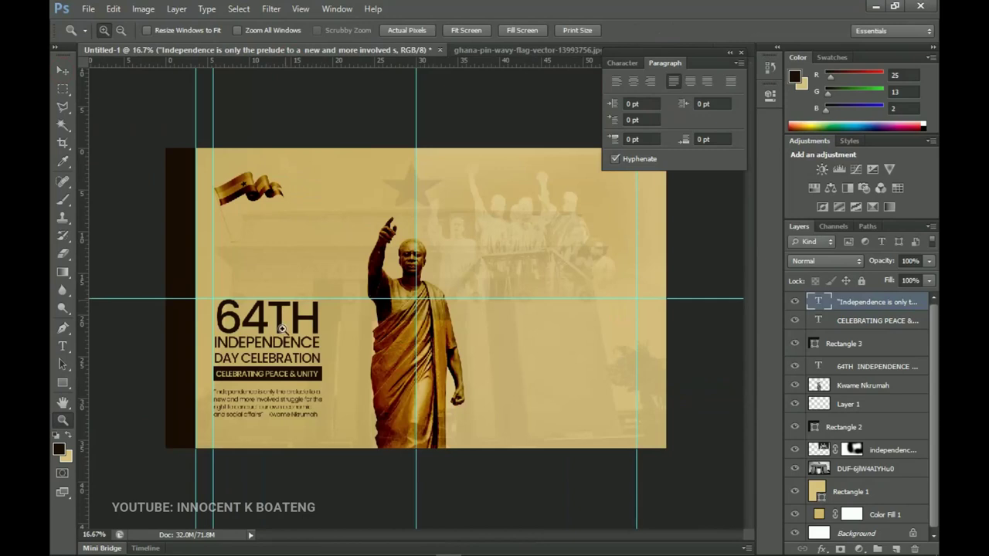
pyautogui.click(66, 71)
pyautogui.click(741, 54)
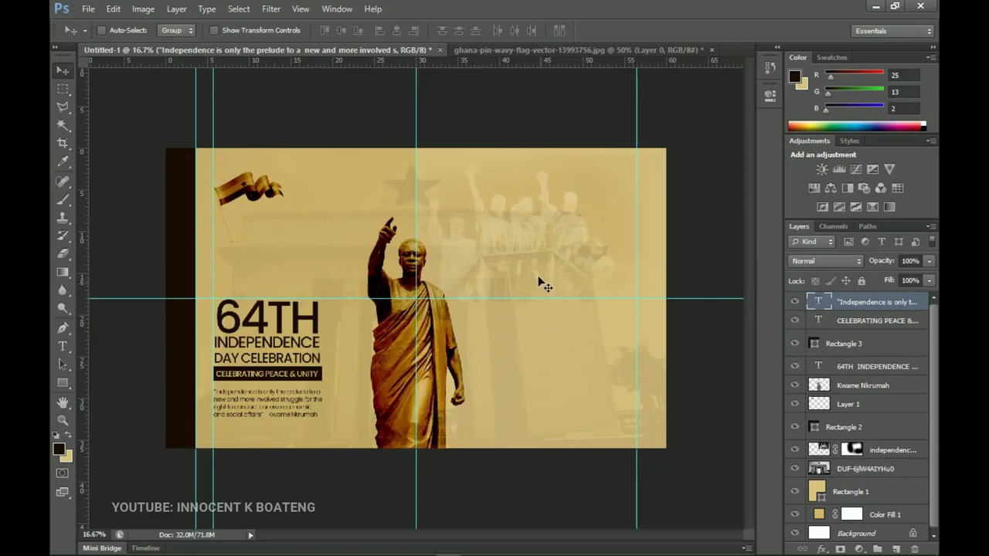
# Step: Check the copy in Notepad and add a "1957" text in 54 pt Poppins Regular beside the statue's head
pyautogui.click(525, 546)
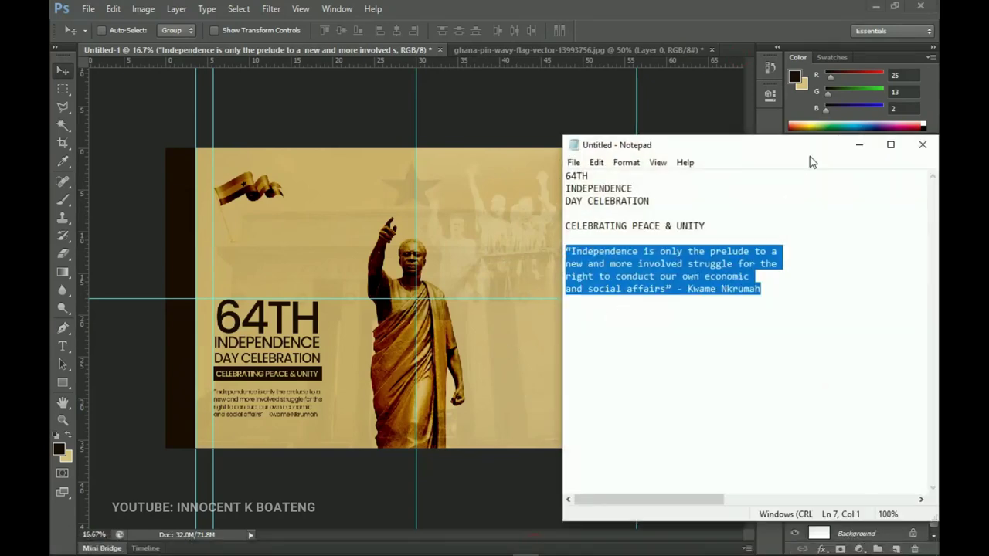
pyautogui.click(859, 145)
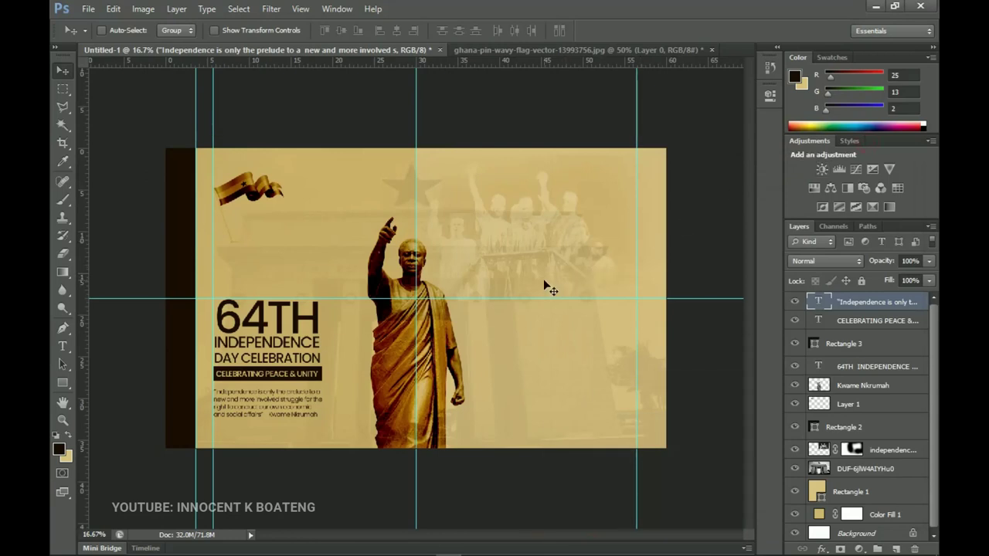
pyautogui.click(62, 346)
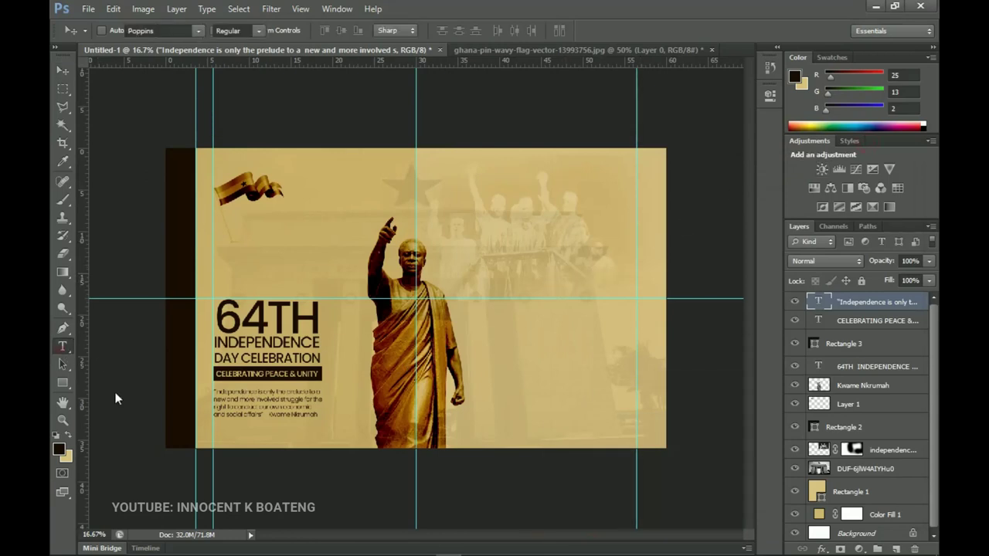
pyautogui.click(479, 258)
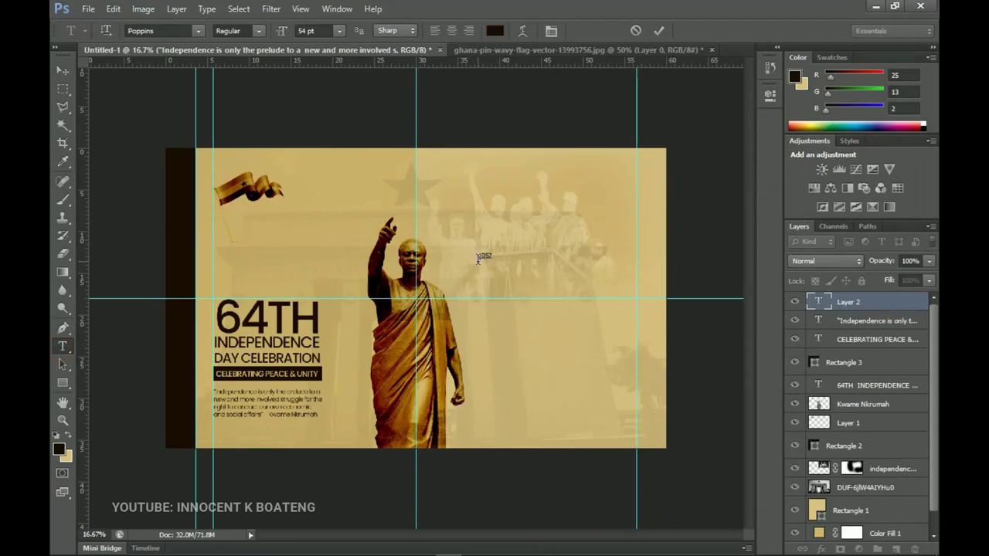
pyautogui.click(62, 68)
# Step: Scale the "1957" text up to 792.4 pt beside the statue and set its layer opacity to 50%
pyautogui.hotkey('ctrl', 't')
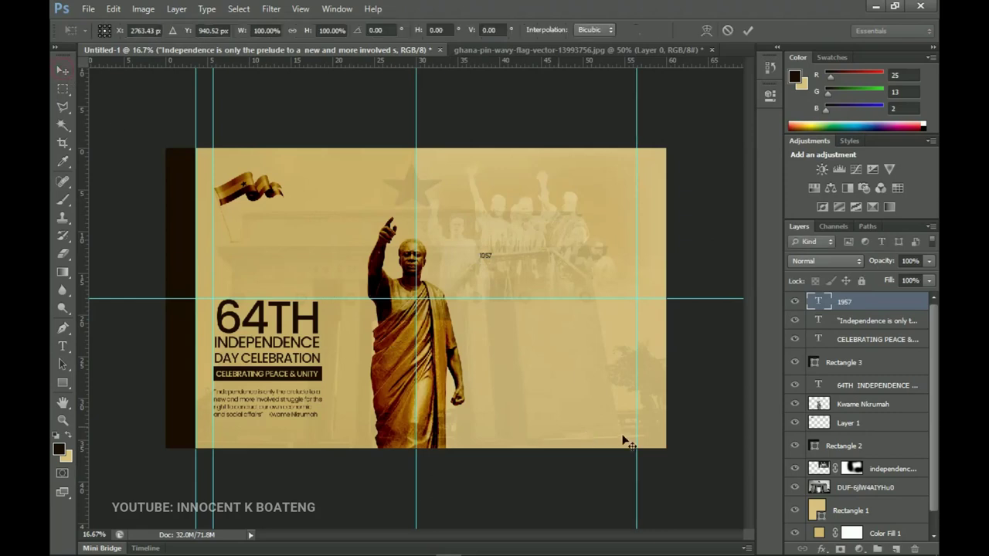
pyautogui.moveTo(500, 265); pyautogui.dragTo(588, 309)
pyautogui.moveTo(530, 258); pyautogui.dragTo(608, 288)
pyautogui.press('Return')
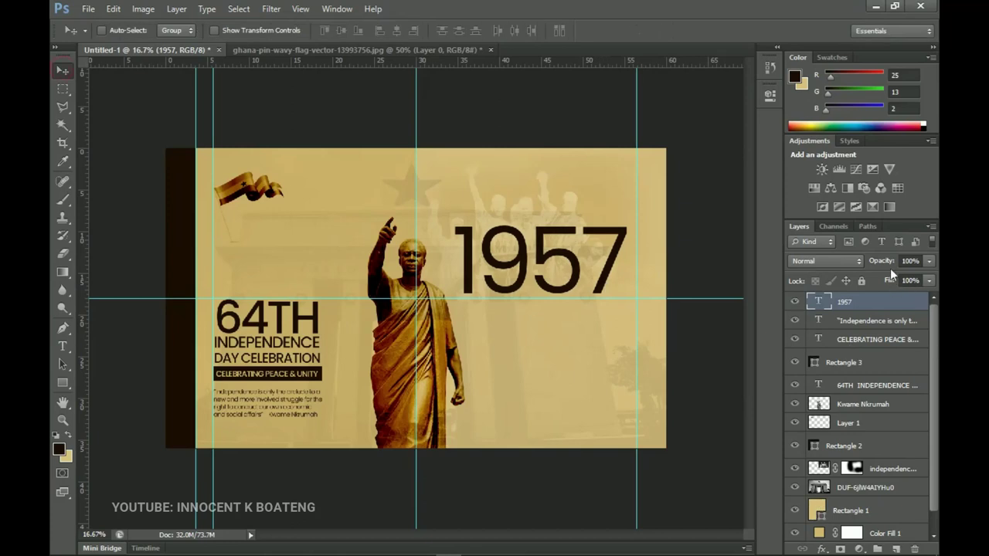
pyautogui.press('3')
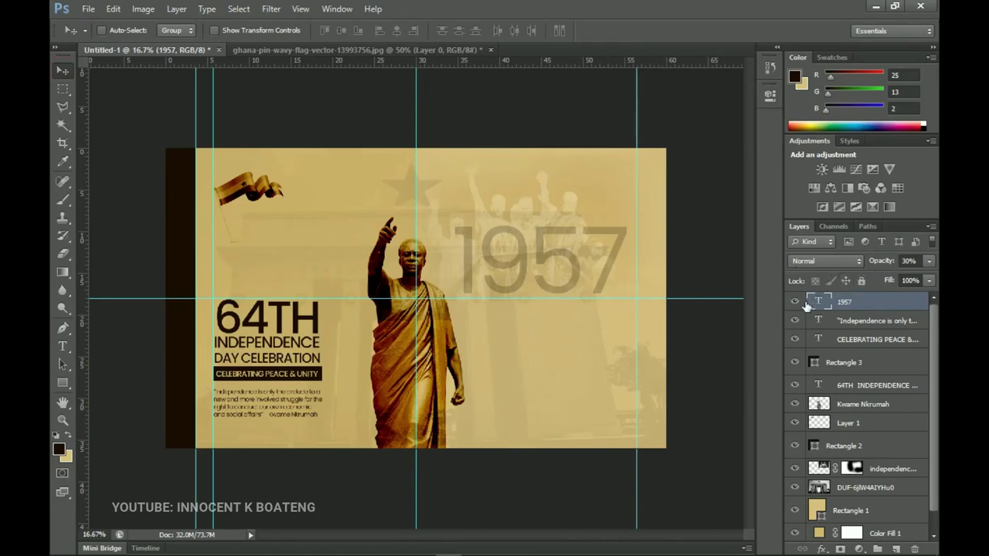
pyautogui.press('4')
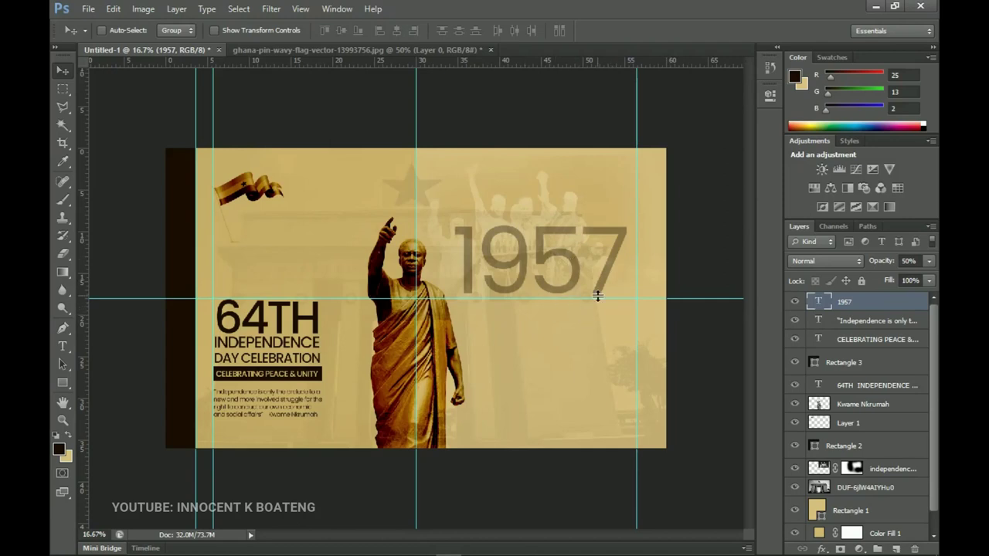
# Step: Duplicate the "1957" text directly below the original and change the copy's wording to "TO 2021"
pyautogui.hotkey('ctrl', 'j')
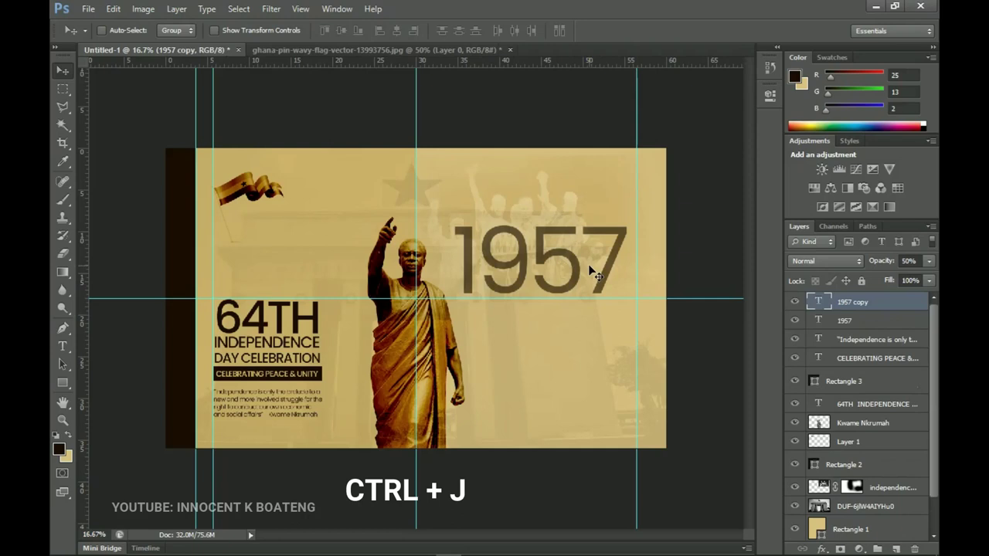
pyautogui.moveTo(596, 286); pyautogui.dragTo(584, 341)
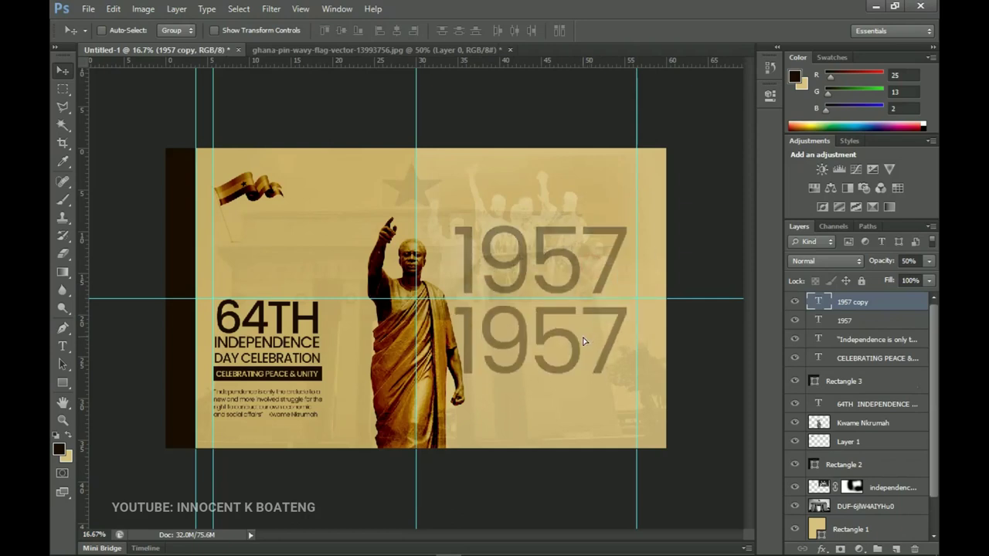
pyautogui.press('t')
pyautogui.click(580, 344)
pyautogui.hotkey('ctrl', 'a')
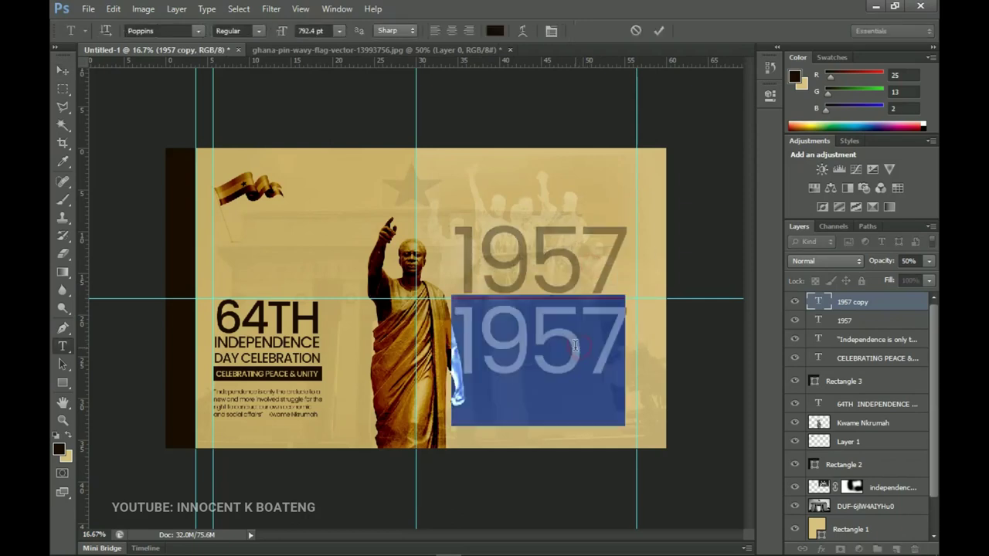
pyautogui.write('TO 202')
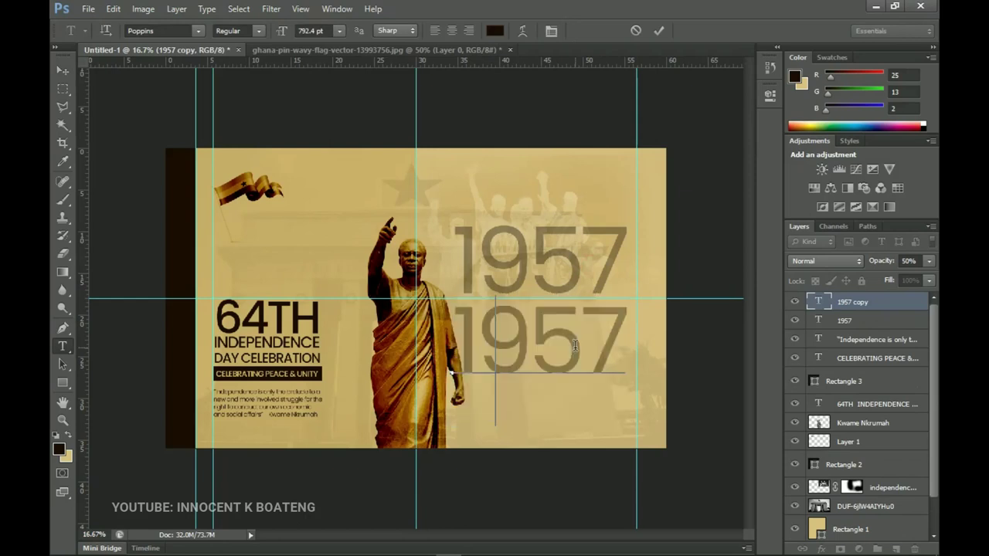
pyautogui.write('1')
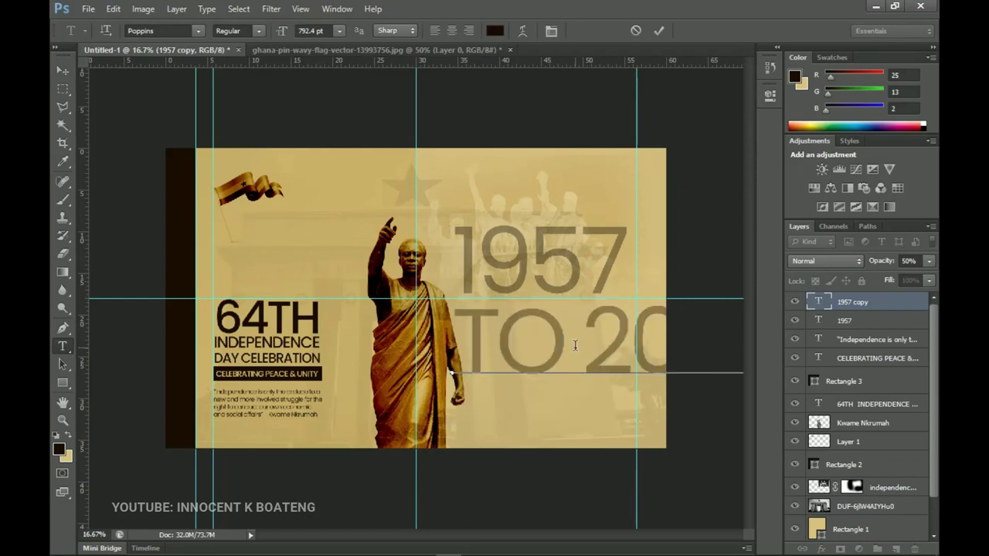
pyautogui.hotkey('ctrl', 'Return')
# Step: Shrink "TO 2021" to a small line centred beneath "1957" and set its layer opacity to 70%
pyautogui.hotkey('ctrl', 't')
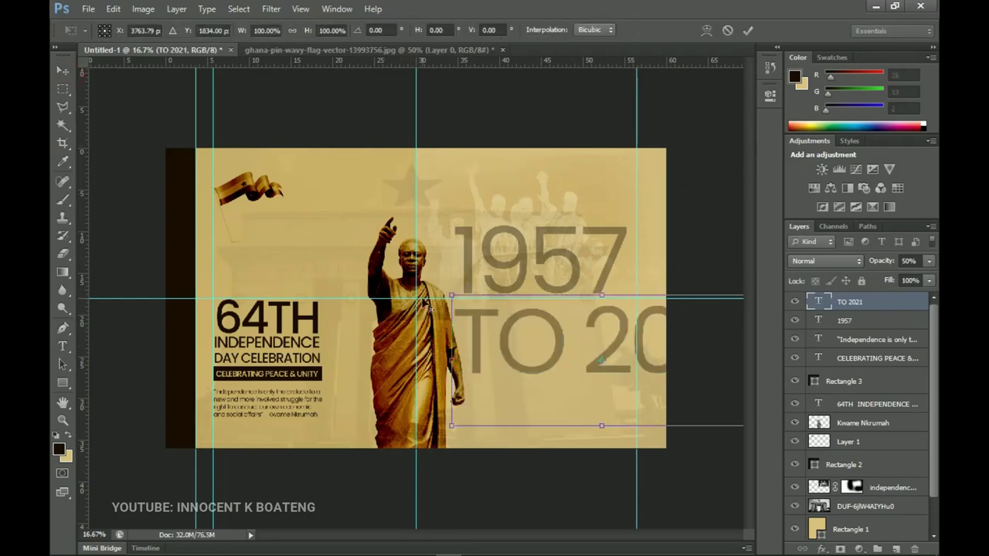
pyautogui.moveTo(452, 295); pyautogui.dragTo(565, 345)
pyautogui.moveTo(627, 372); pyautogui.dragTo(591, 328)
pyautogui.press('Return')
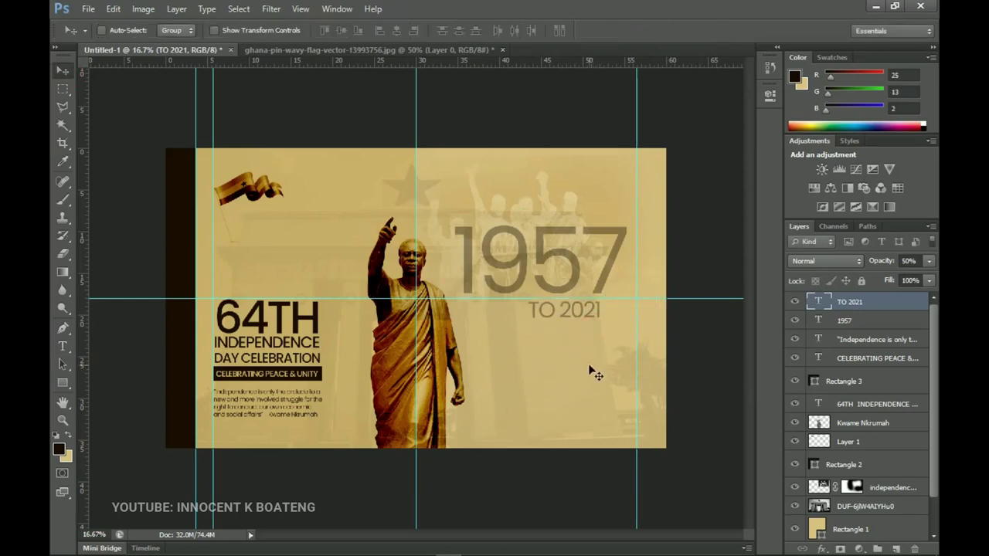
pyautogui.press('8')
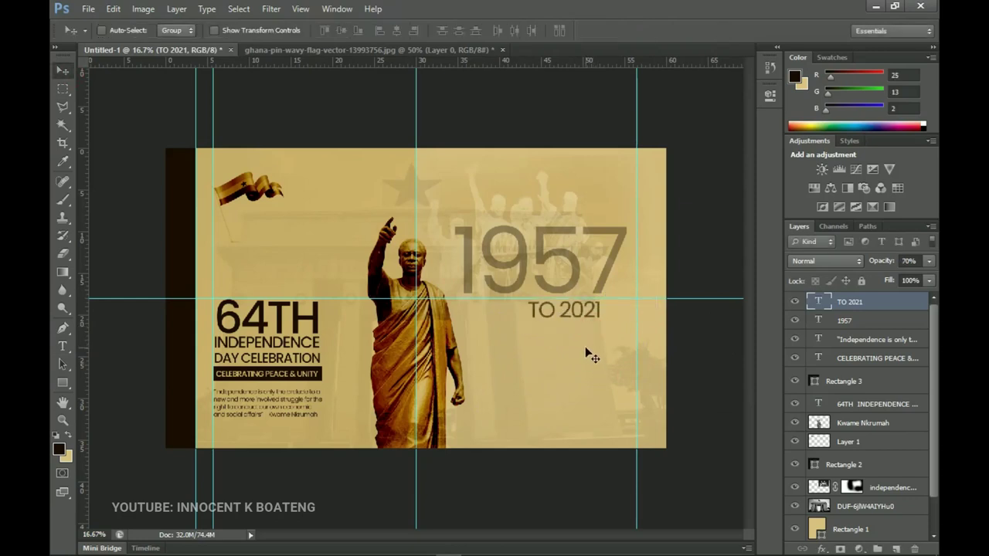
pyautogui.hotkey('shift', 'Right')
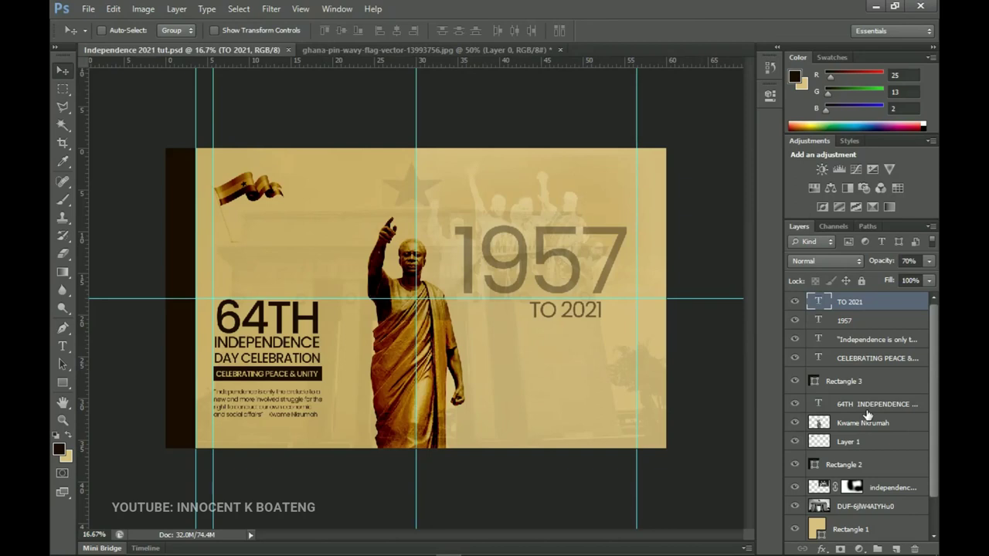
# Step: Group all layers from "TO 2021" down to the 64TH INDEPENDENCE headline, including Rectangle 3, and name the group "Text"
pyautogui.keyDown('shift'); pyautogui.click(867, 410); pyautogui.keyUp('shift')
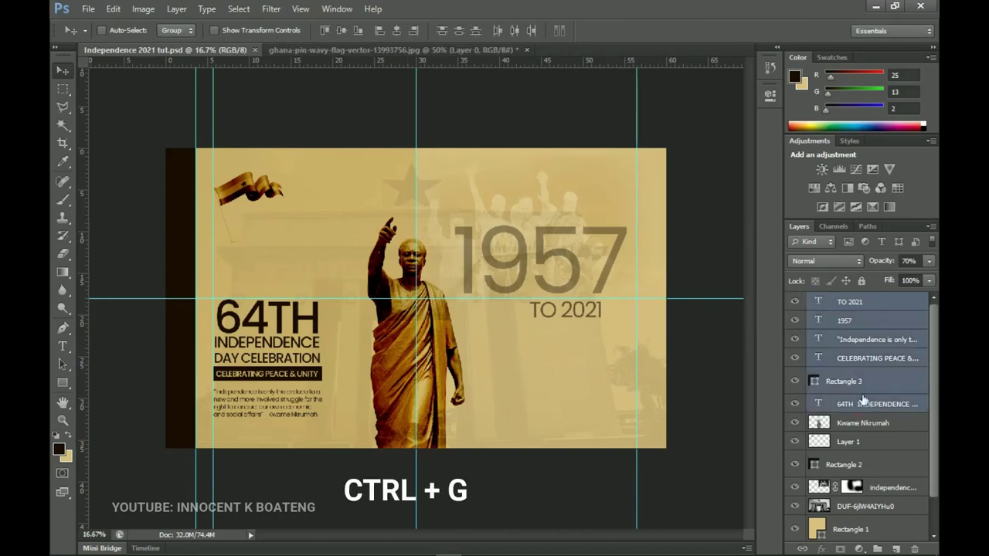
pyautogui.hotkey('ctrl', 'g')
pyautogui.doubleClick(845, 300)
pyautogui.write('t')
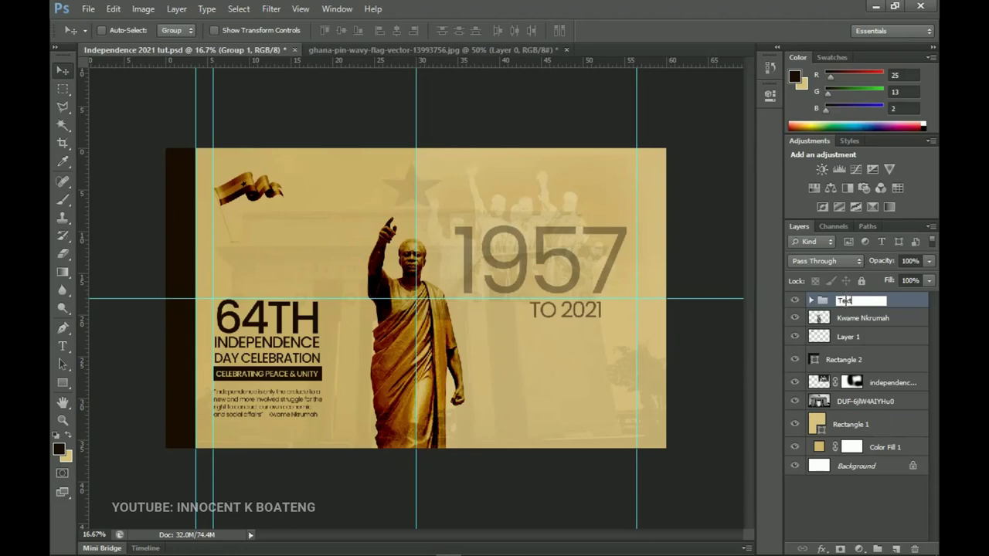
pyautogui.write('ext')
pyautogui.press('Return')
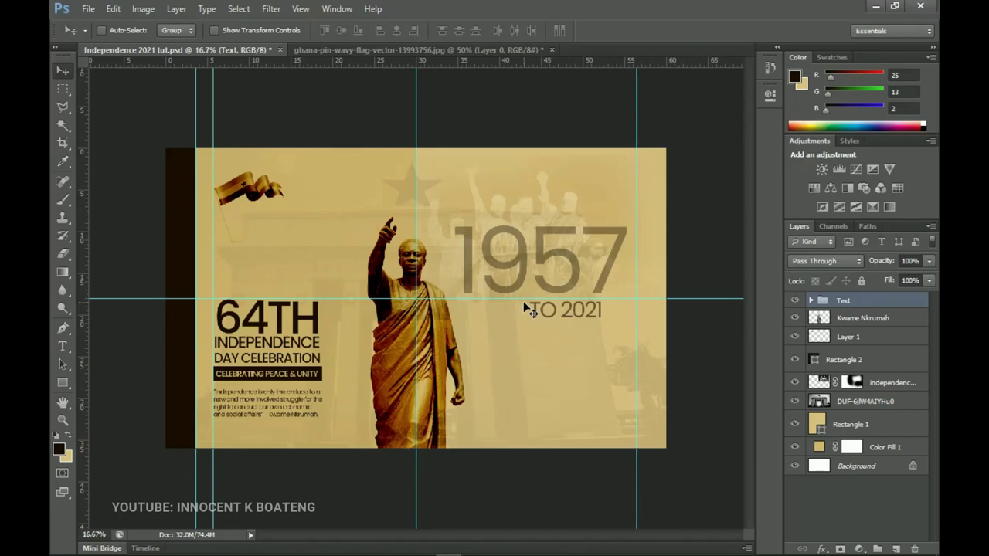
# Step: Draw a dark rounded rectangle about 564 × 774 px with a 50 px corner radius below "TO 2021", beside the statue
pyautogui.click(63, 383)
pyautogui.click(101, 397)
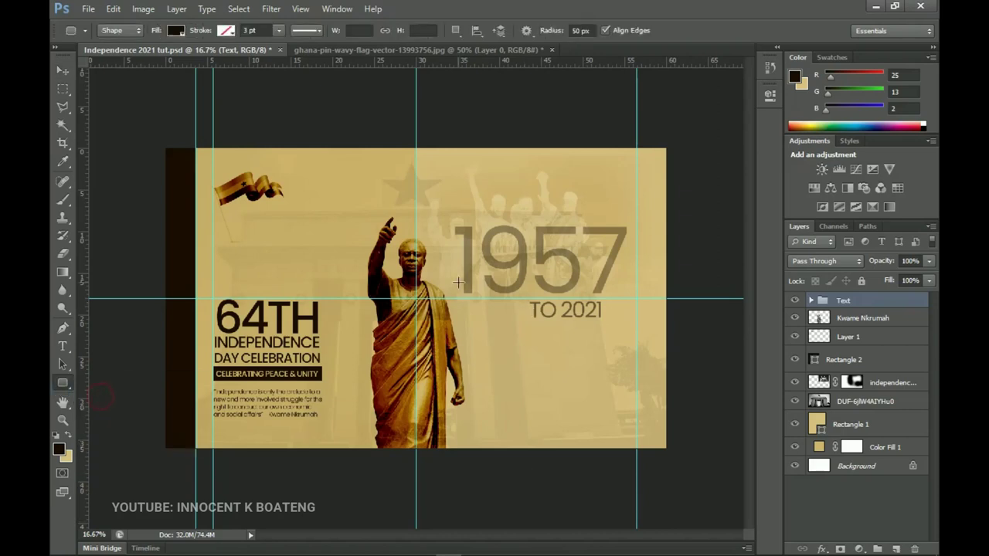
pyautogui.moveTo(475, 333); pyautogui.dragTo(543, 418)
pyautogui.moveTo(542, 417); pyautogui.dragTo(540, 421)
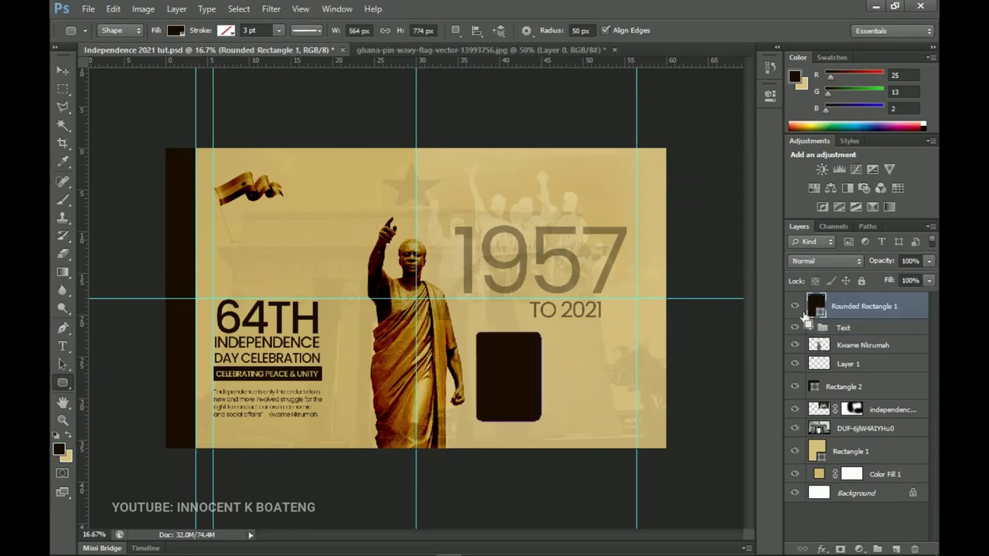
# Step: Duplicate the rounded rectangle, shrink the copy to about 514 × 705 px inside the original and fill it with white (#ffffff)
pyautogui.hotkey('ctrl', 'j')
pyautogui.hotkey('ctrl', 't')
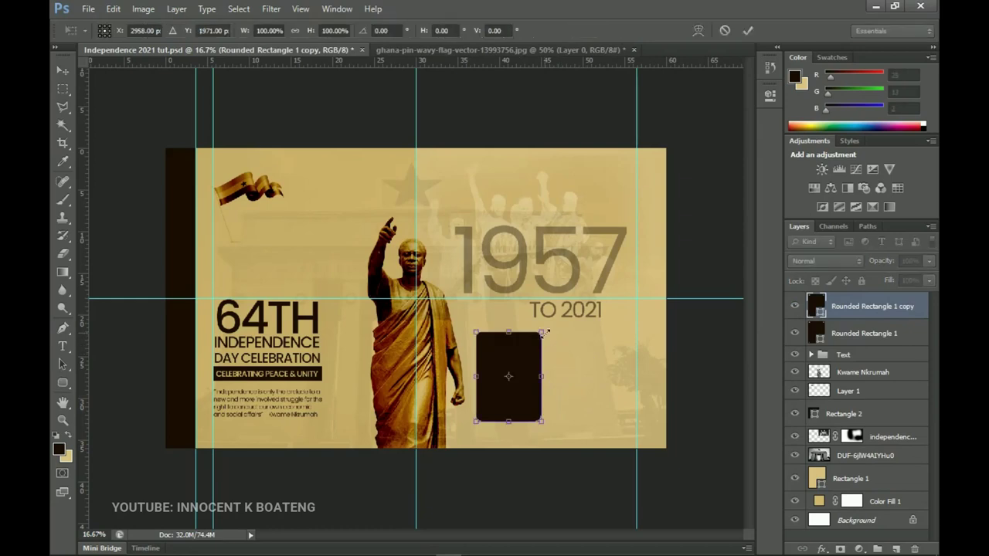
pyautogui.moveTo(543, 332)
pyautogui.mouseDown()
pyautogui.moveTo(550, 340)
pyautogui.moveTo(540, 334)
pyautogui.mouseUp()
pyautogui.press('Return')
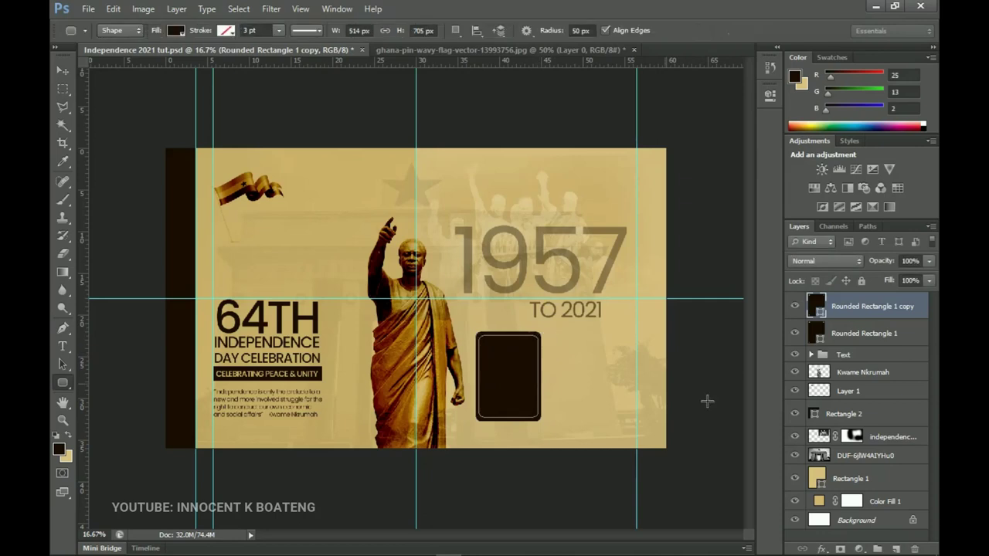
pyautogui.doubleClick(817, 306)
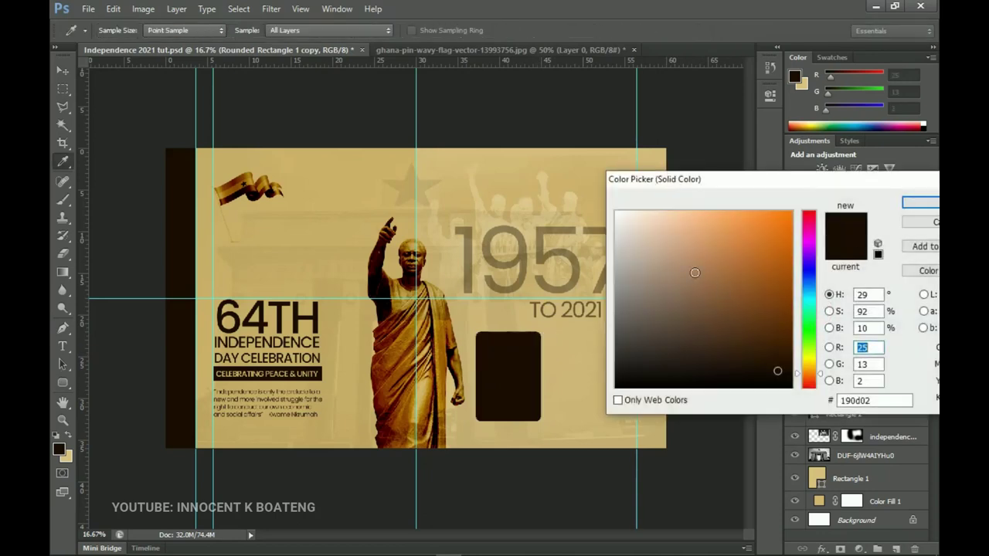
pyautogui.click(616, 212)
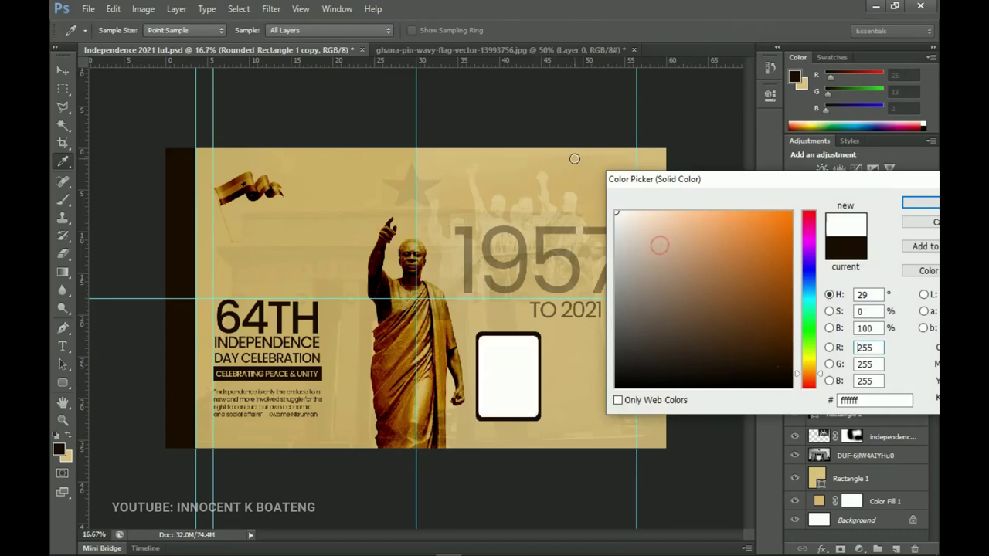
pyautogui.click(921, 202)
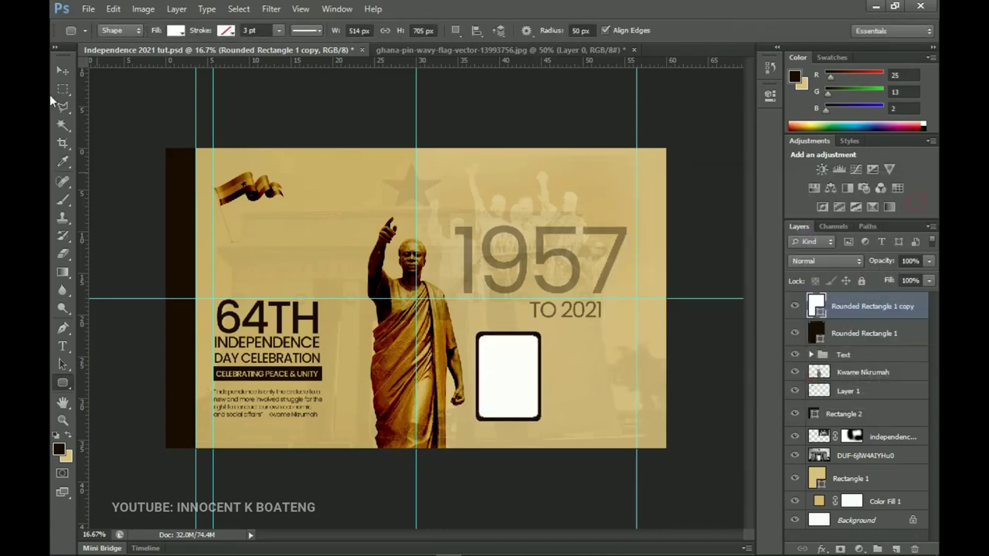
# Step: Group the white and dark rounded rectangles as one photo frame and place a duplicate immediately to its right
pyautogui.click(63, 69)
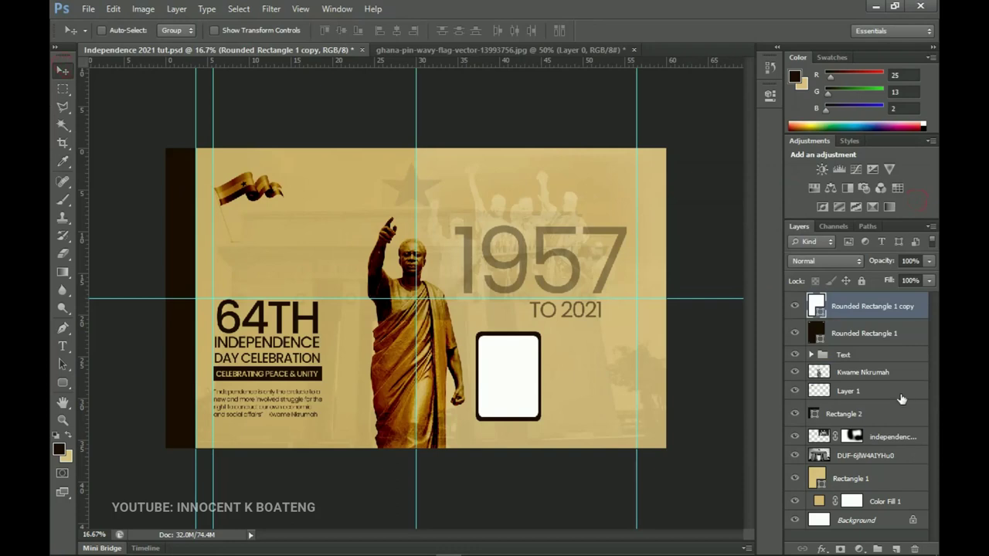
pyautogui.keyDown('shift'); pyautogui.click(864, 334); pyautogui.keyUp('shift')
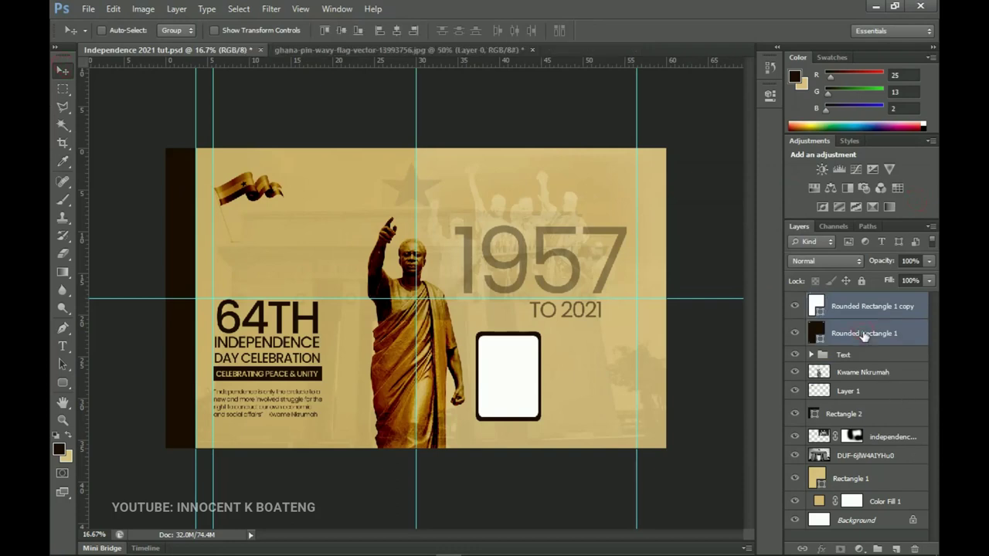
pyautogui.hotkey('ctrl', 'g')
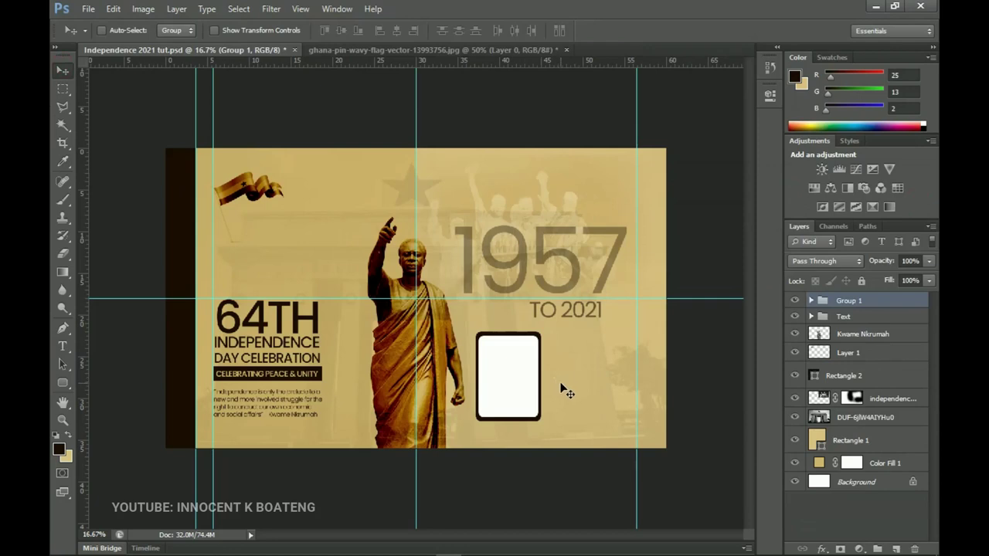
pyautogui.hotkey('ctrl', 'j')
pyautogui.moveTo(558, 385); pyautogui.dragTo(583, 379)
pyautogui.hotkey('shift', 'Right')
pyautogui.hotkey('shift', 'Right')
pyautogui.hotkey('shift', 'Right')
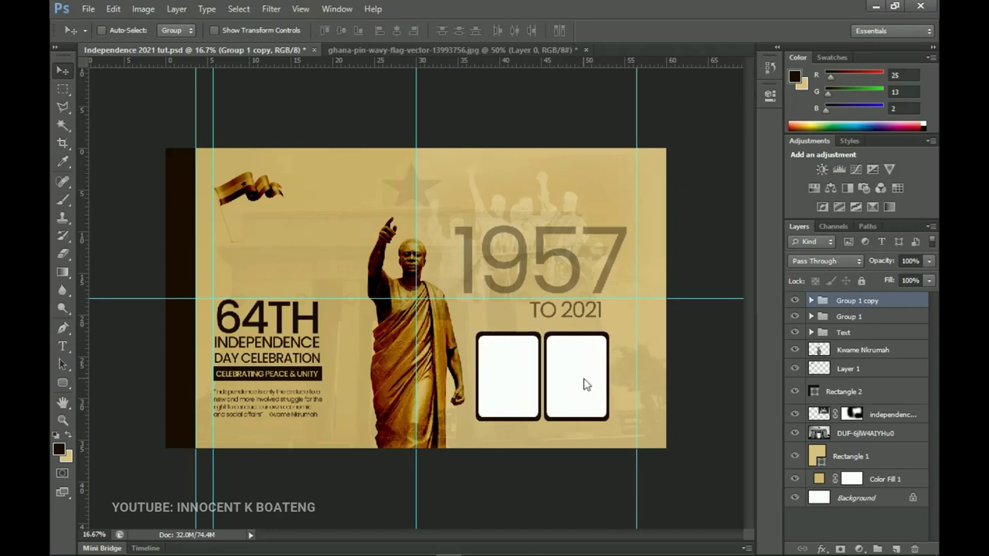
# Step: Duplicate the second photo frame and place the copy to its right with the same small gap, forming a row of three
pyautogui.hotkey('ctrl', 'j')
pyautogui.moveTo(585, 386); pyautogui.dragTo(654, 364)
pyautogui.hotkey('shift', 'Left')
pyautogui.hotkey('shift', 'Left')
pyautogui.hotkey('shift', 'Left')
pyautogui.hotkey('shift', 'Left')
pyautogui.hotkey('shift', 'Left')
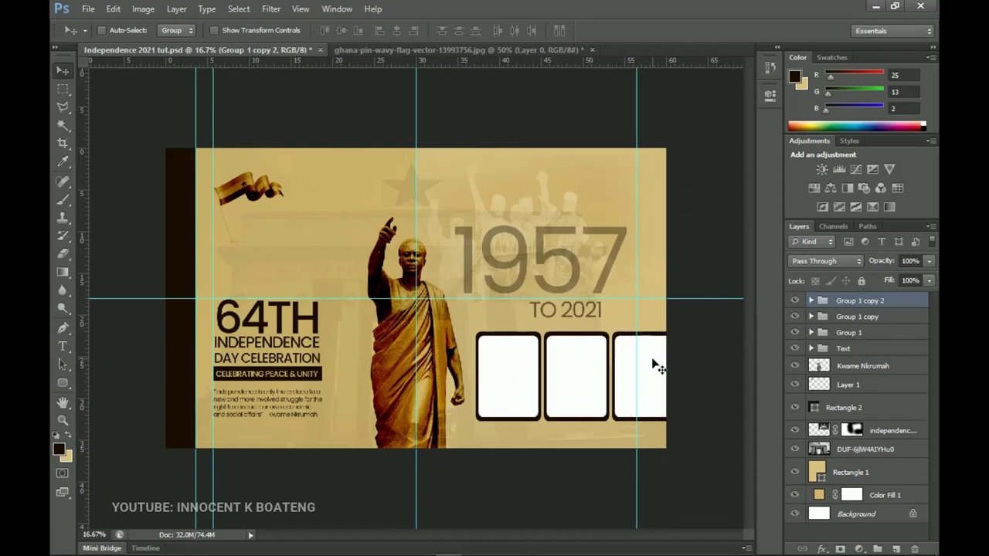
# Step: Scale all three photo frames together to about 88% and shift the row left, away from the banner's right edge
pyautogui.keyDown('shift'); pyautogui.click(866, 333); pyautogui.keyUp('shift')
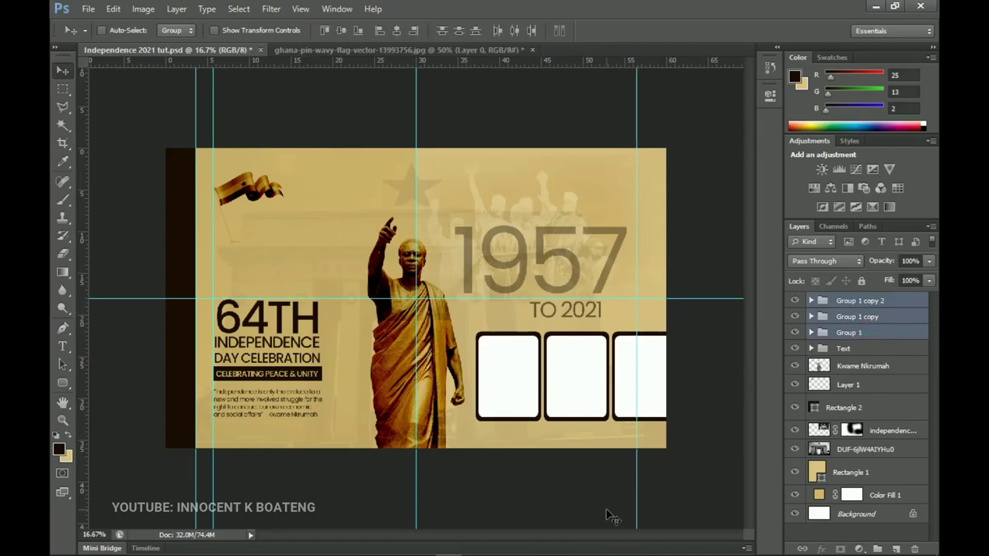
pyautogui.hotkey('ctrl', 't')
pyautogui.moveTo(677, 421); pyautogui.dragTo(661, 416)
pyautogui.press('Return')
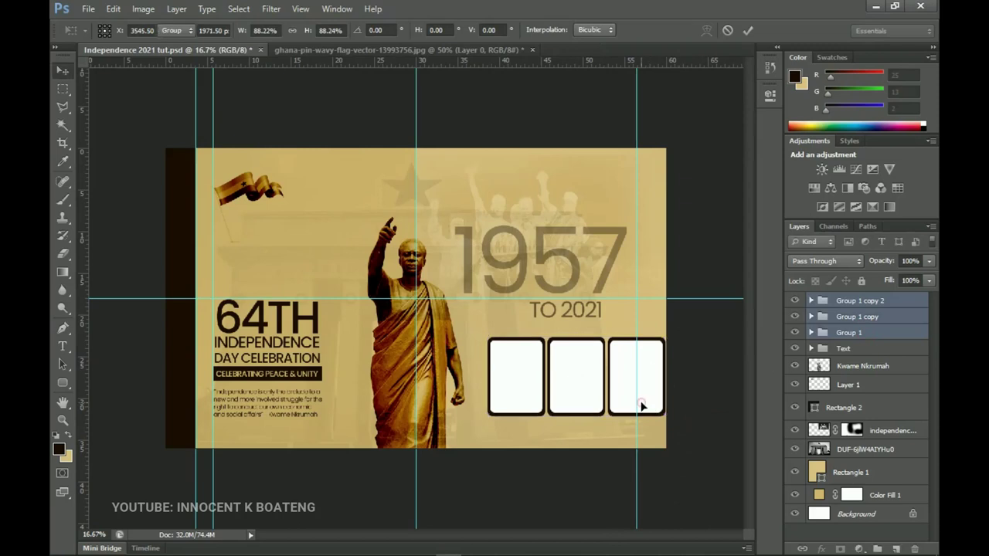
pyautogui.hotkey('shift', 'Left')
pyautogui.hotkey('shift', 'Left')
pyautogui.hotkey('shift', 'Left')
pyautogui.hotkey('shift', 'Left')
pyautogui.hotkey('shift', 'Left')
pyautogui.hotkey('shift', 'Left')
pyautogui.hotkey('shift', 'Left')
pyautogui.hotkey('shift', 'Left')
pyautogui.hotkey('shift', 'Left')
pyautogui.hotkey('shift', 'Left')
pyautogui.hotkey('shift', 'Left')
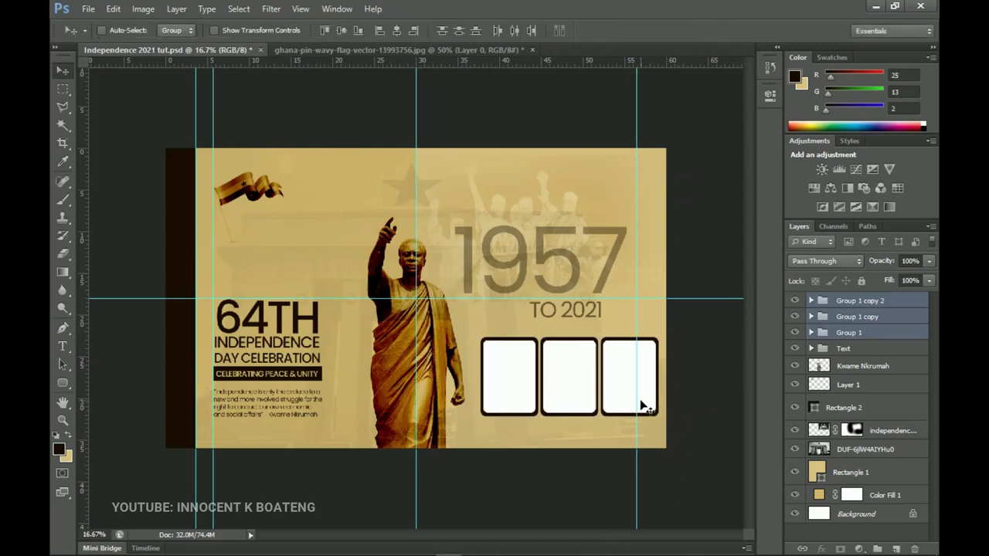
pyautogui.hotkey('shift', 'Left')
pyautogui.press('Left')
# Step: Place the Dr.-Kwame-Nkrumah-Ghana's-first-President photo directly above the white rectangle in the leftmost frame's group
pyautogui.press('z')
pyautogui.click(587, 417)
pyautogui.moveTo(592, 432); pyautogui.dragTo(569, 226)
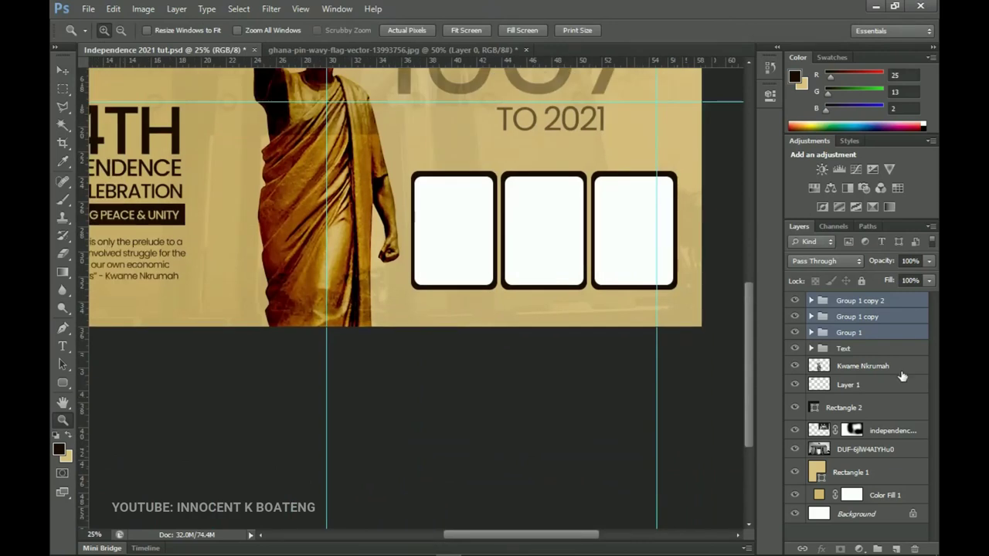
pyautogui.click(880, 332)
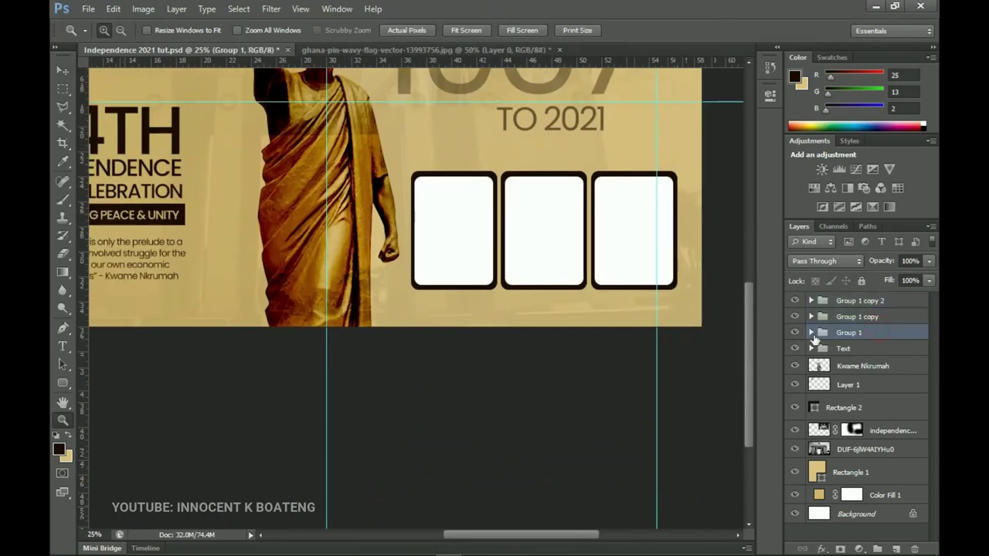
pyautogui.click(811, 332)
pyautogui.click(796, 333)
pyautogui.click(796, 333)
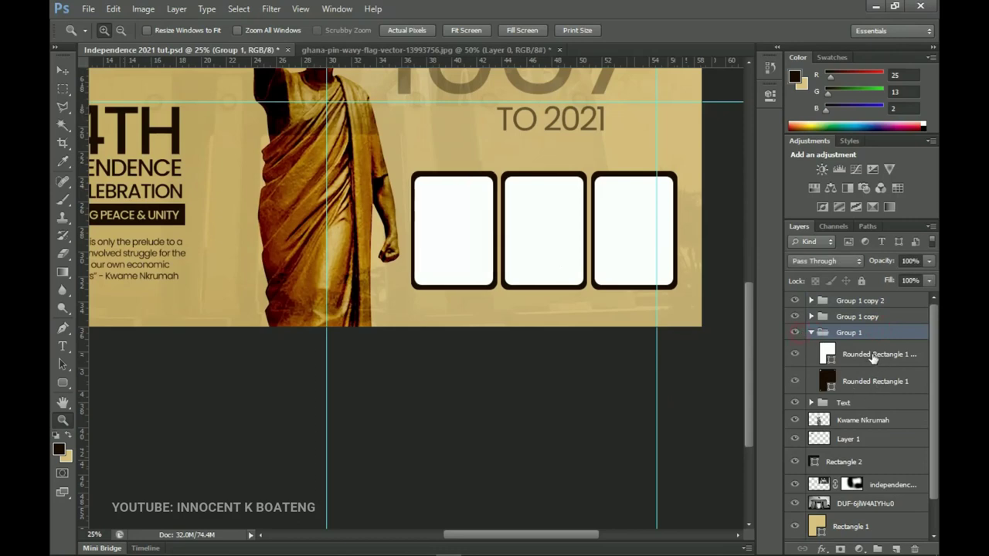
pyautogui.click(868, 359)
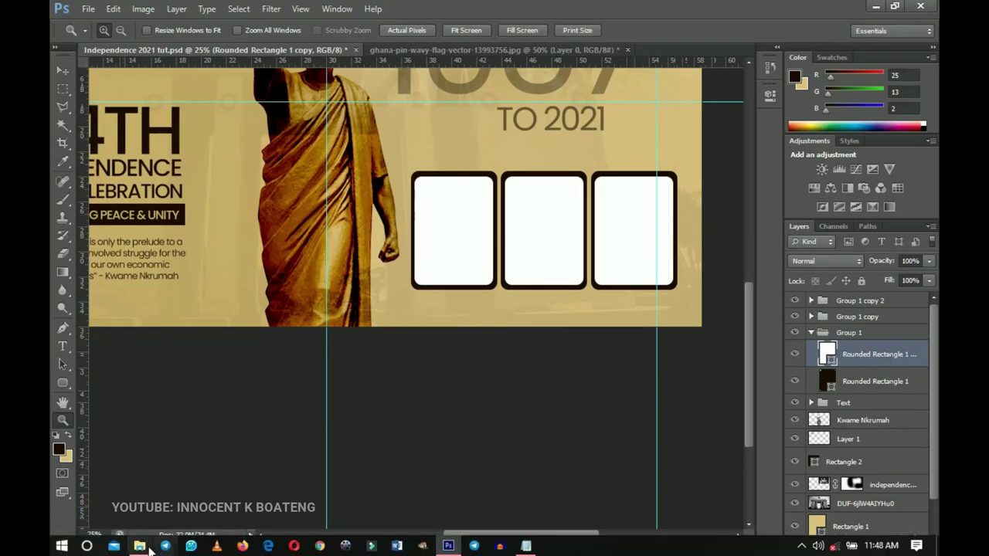
pyautogui.click(141, 547)
pyautogui.click(581, 340)
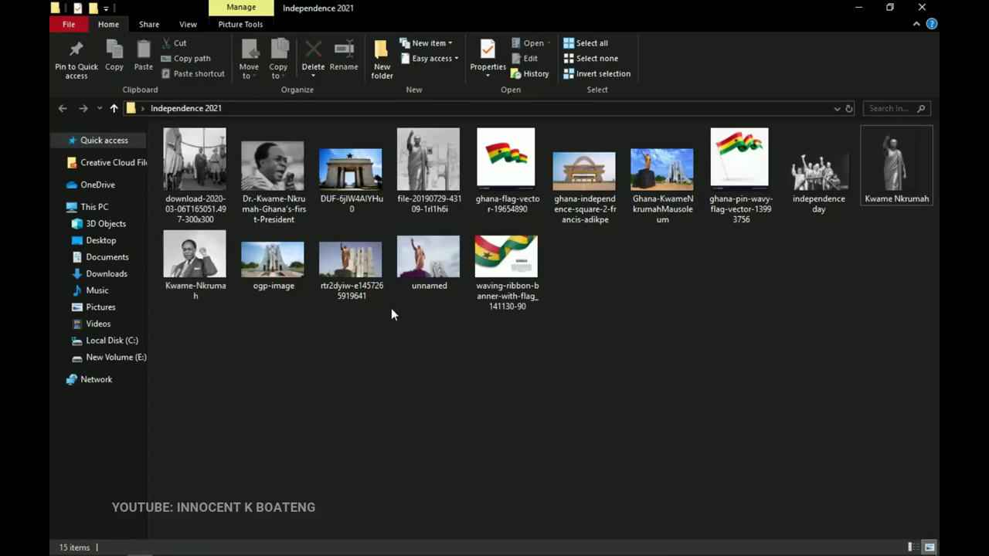
pyautogui.click(272, 181)
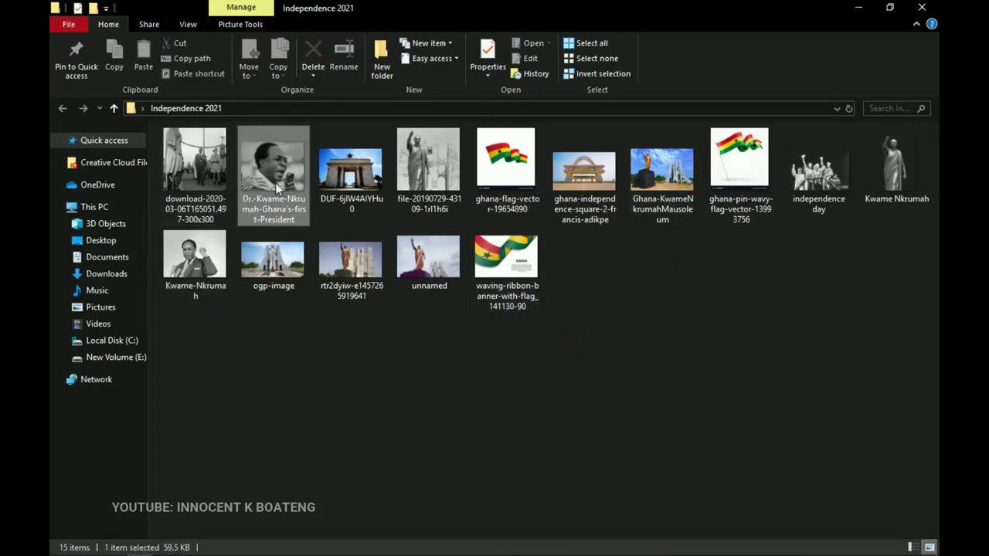
pyautogui.moveTo(272, 191); pyautogui.dragTo(476, 232)
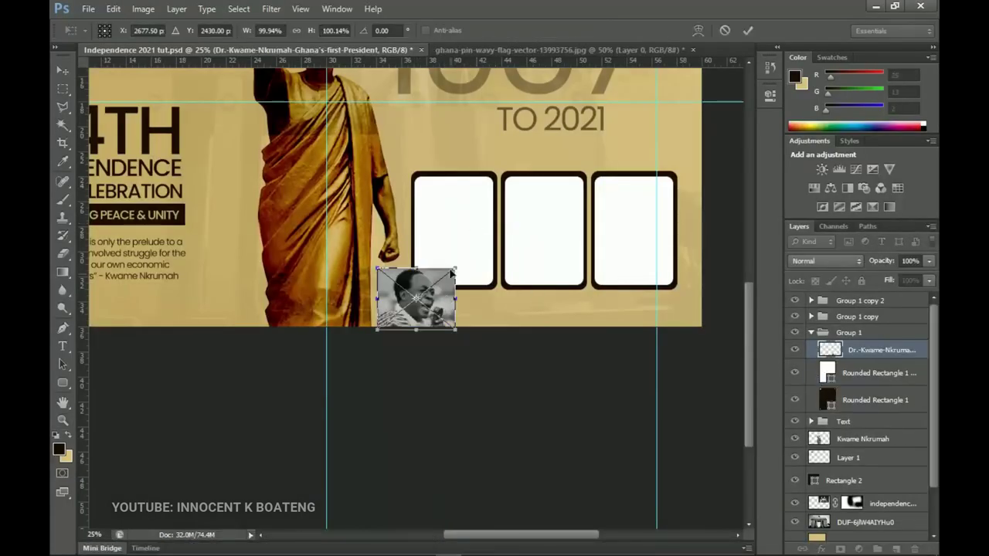
# Step: Scale the portrait photo to about 172% over the leftmost frame and clip it to the white rounded rectangle
pyautogui.moveTo(455, 268); pyautogui.dragTo(481, 246)
pyautogui.moveTo(448, 297); pyautogui.dragTo(471, 224)
pyautogui.press('Return')
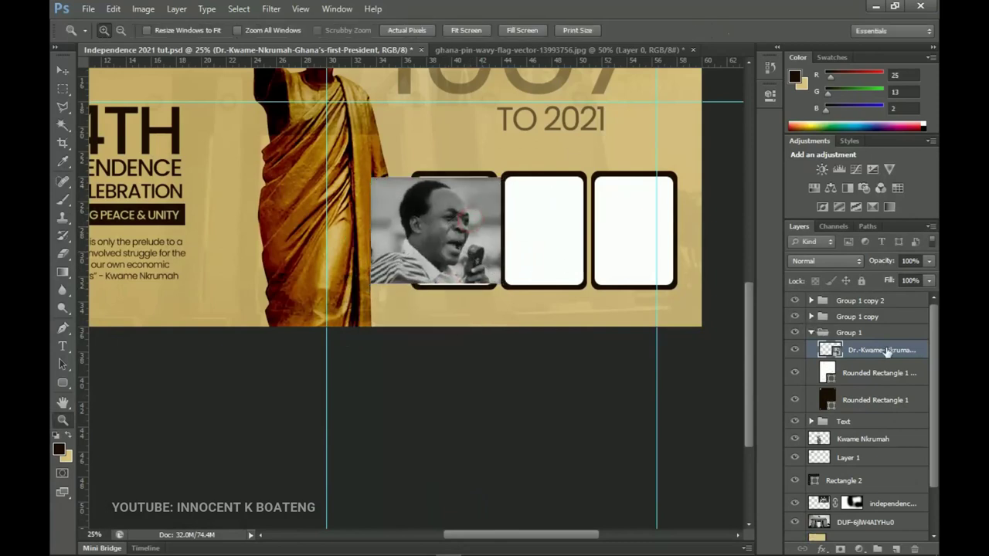
pyautogui.rightClick(885, 350)
pyautogui.click(807, 285)
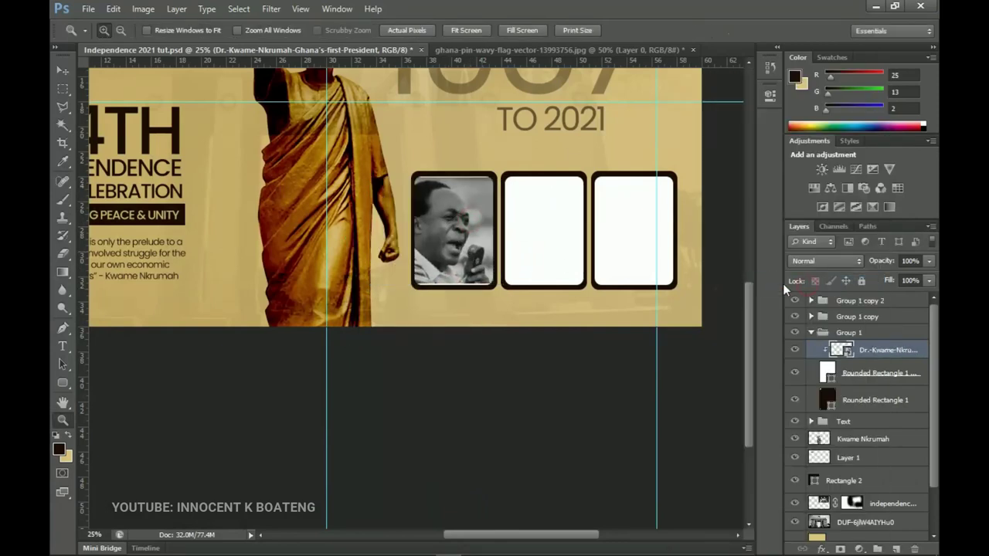
# Step: Slightly enlarge and reposition the clipped portrait so it completely fills the leftmost frame
pyautogui.hotkey('ctrl', 't')
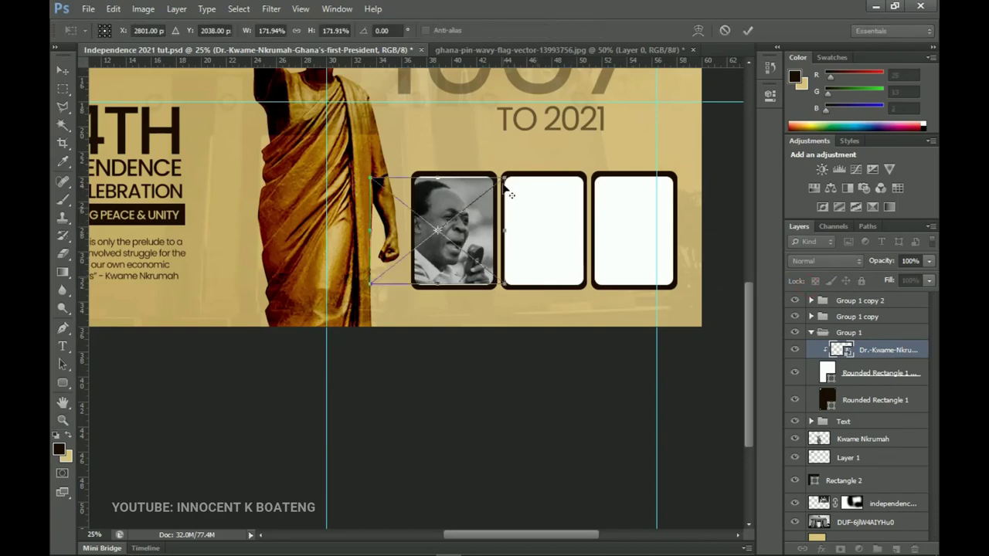
pyautogui.moveTo(500, 176); pyautogui.dragTo(509, 178)
pyautogui.press('Return')
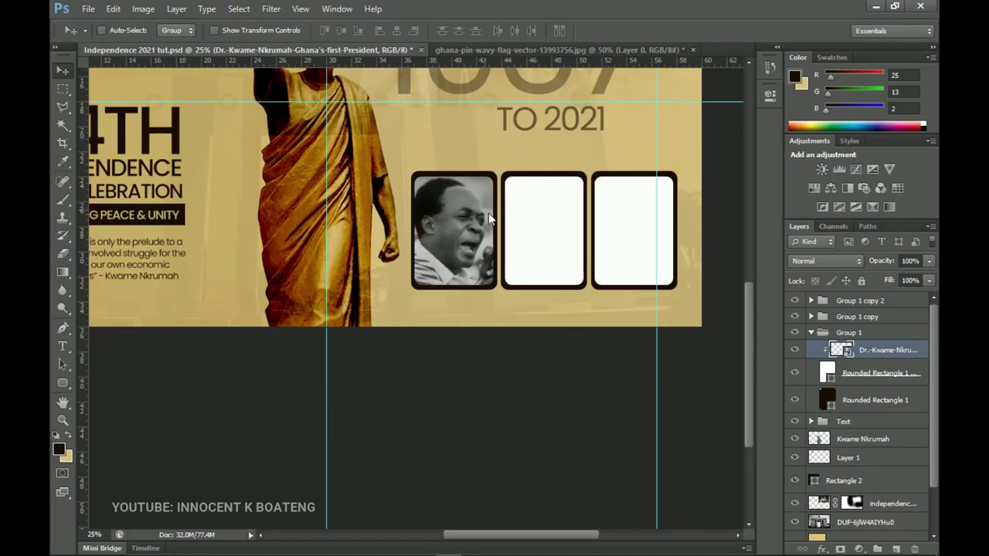
# Step: Place the download-2020-03-06T165051.497-300x300 photo directly above the white rectangle in the middle frame's group
pyautogui.click(811, 333)
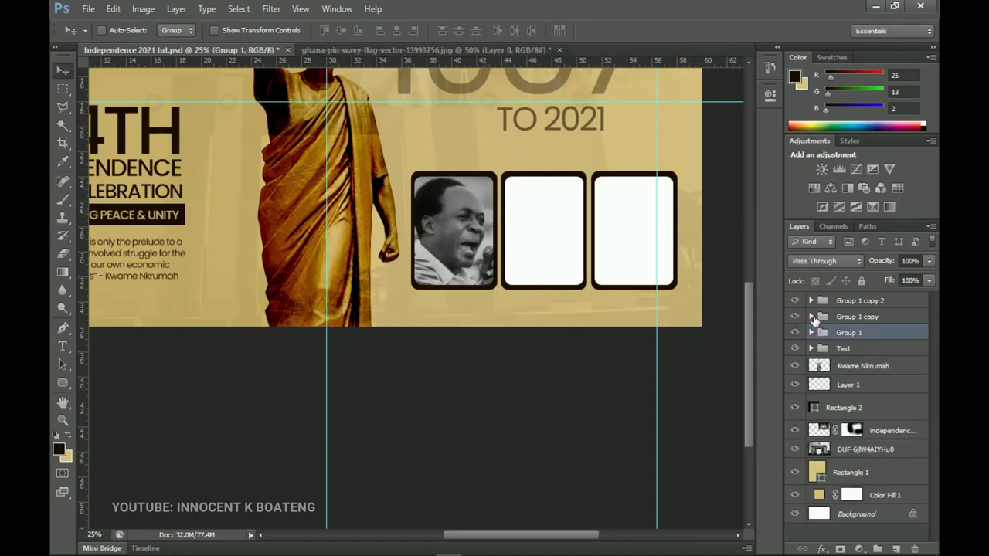
pyautogui.click(811, 317)
pyautogui.click(894, 343)
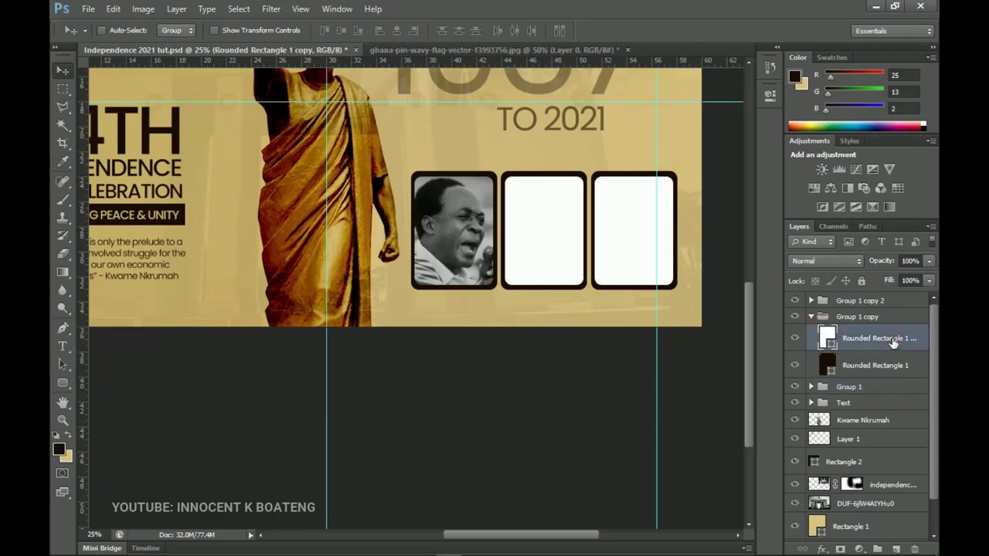
pyautogui.moveTo(340, 554)
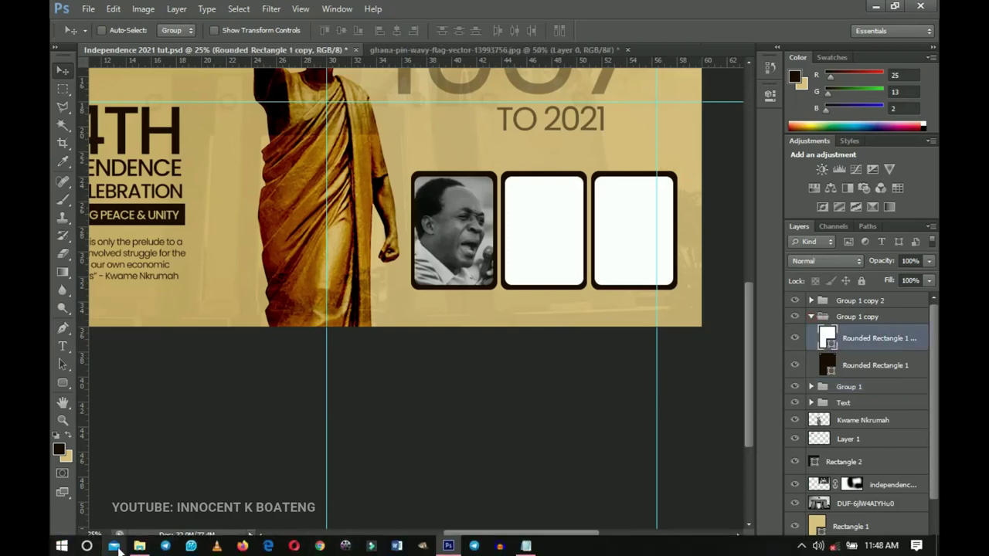
pyautogui.click(139, 545)
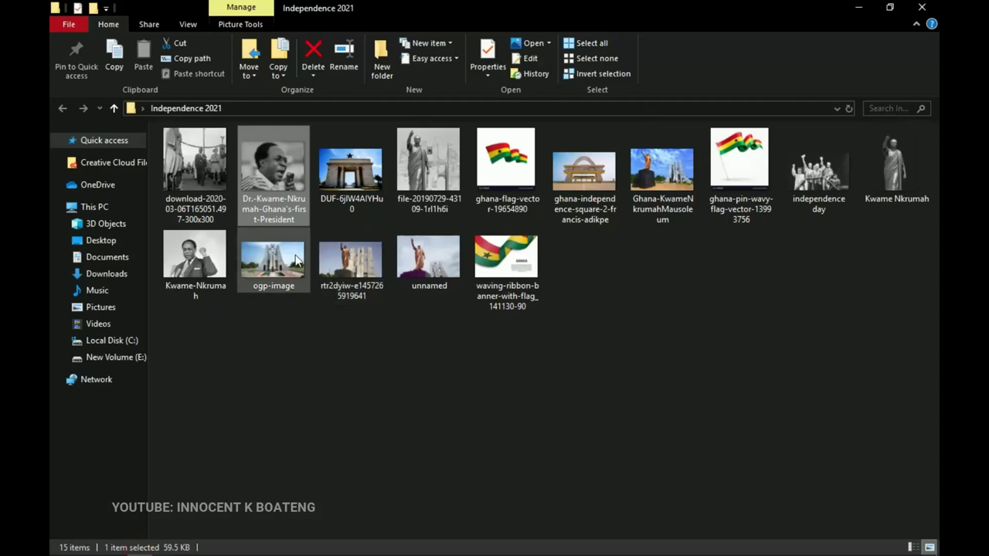
pyautogui.click(193, 265)
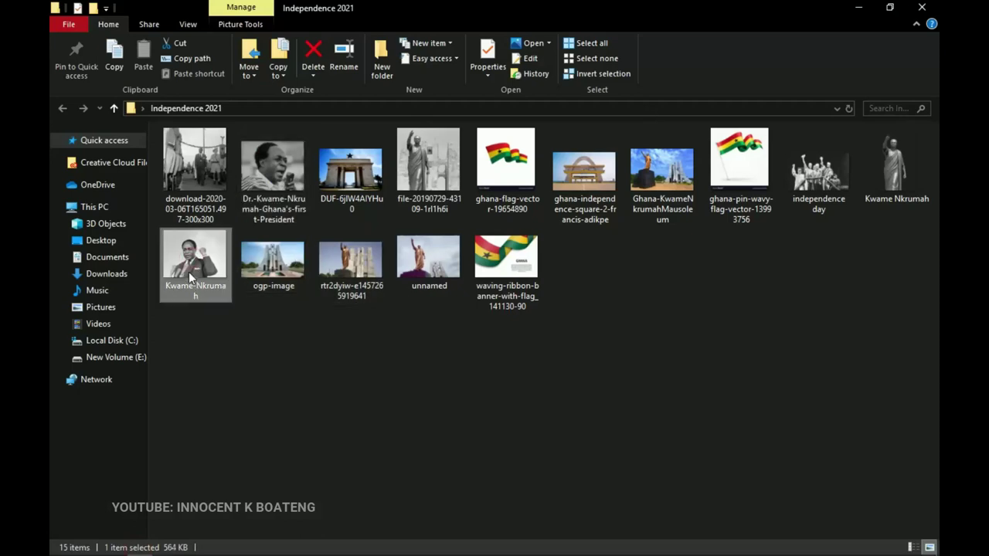
pyautogui.click(193, 193)
pyautogui.moveTo(353, 394); pyautogui.dragTo(534, 265)
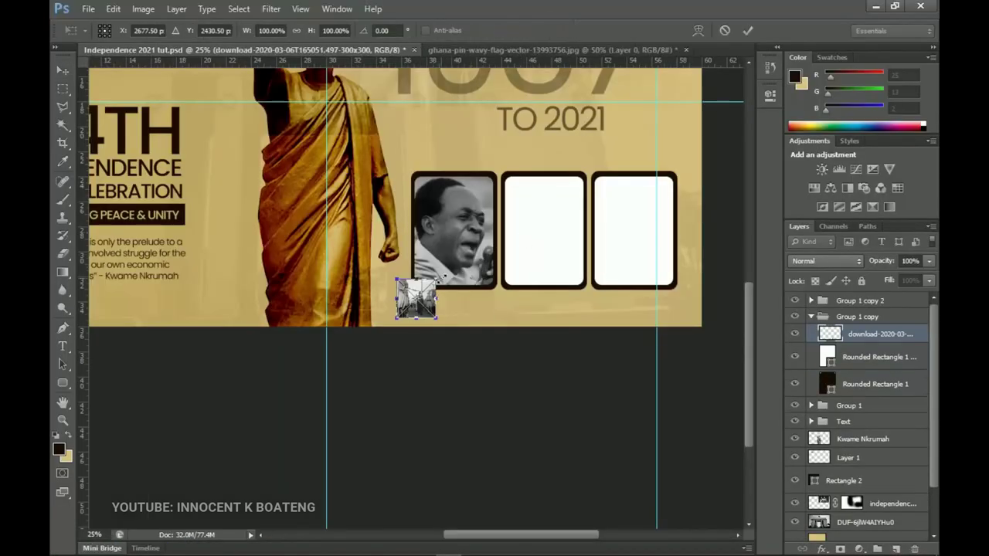
# Step: Scale the procession photo to about 304% over the middle frame and clip it to the white rounded rectangle
pyautogui.moveTo(436, 278); pyautogui.dragTo(479, 241)
pyautogui.moveTo(455, 307); pyautogui.dragTo(572, 235)
pyautogui.press('Return')
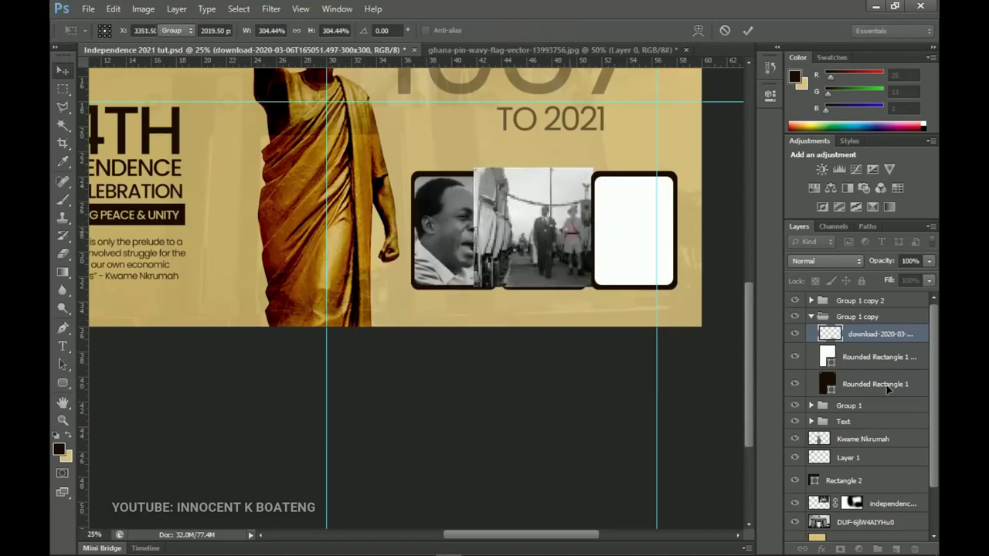
pyautogui.rightClick(881, 334)
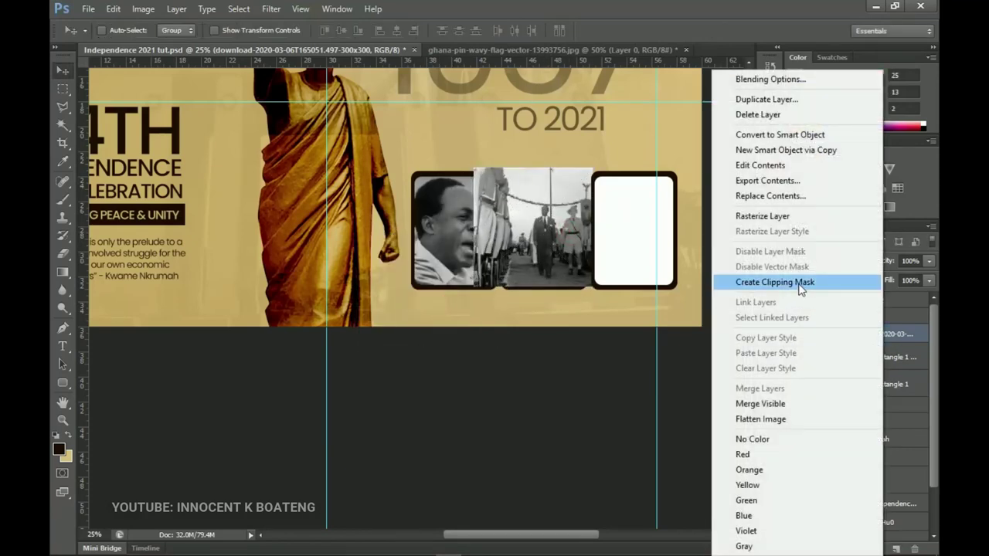
pyautogui.click(798, 284)
# Step: Fill the rightmost frame with the clipped Kwame-Nkrumah photo and preview the whole banner with the guides hidden
pyautogui.click(812, 301)
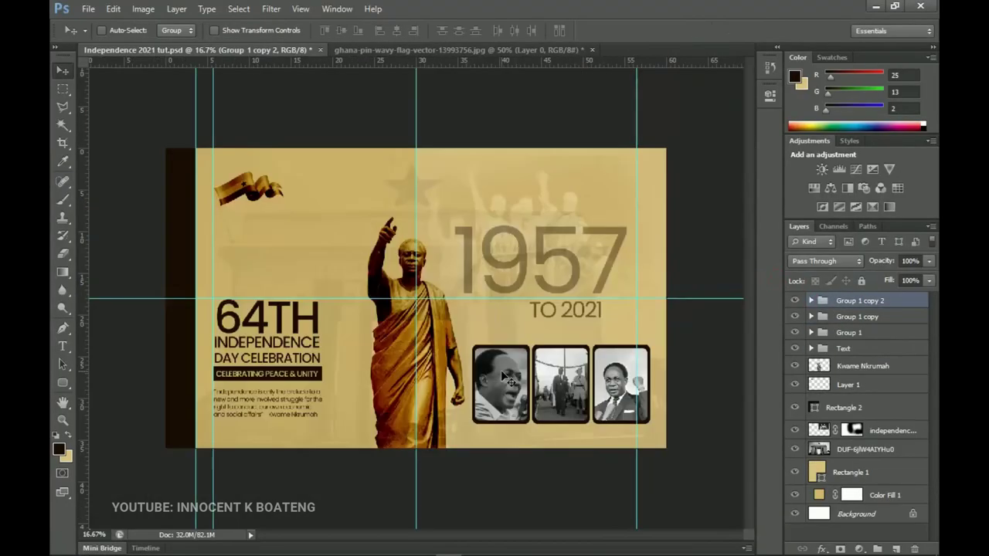
pyautogui.hotkey('ctrl', 'h')
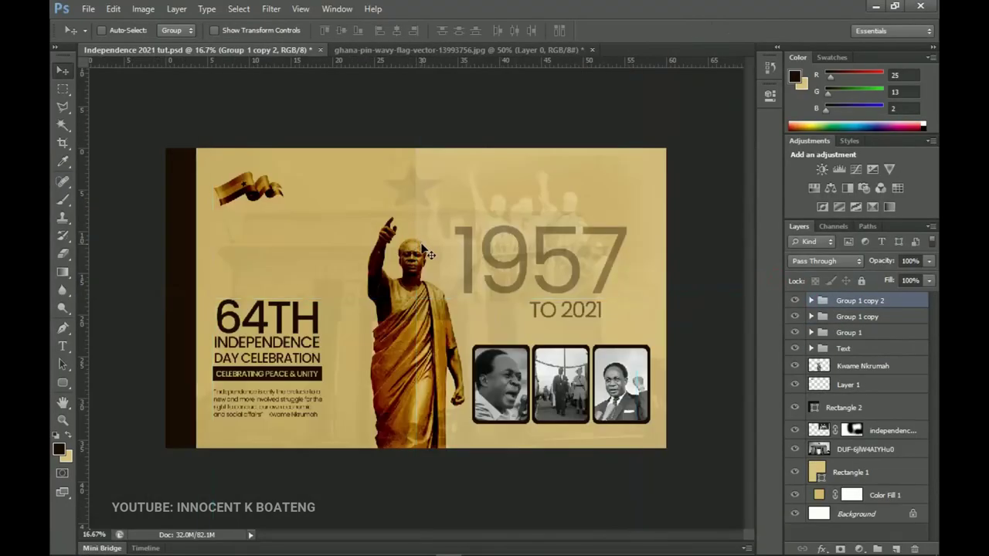
pyautogui.scroll(2, 429, 255)
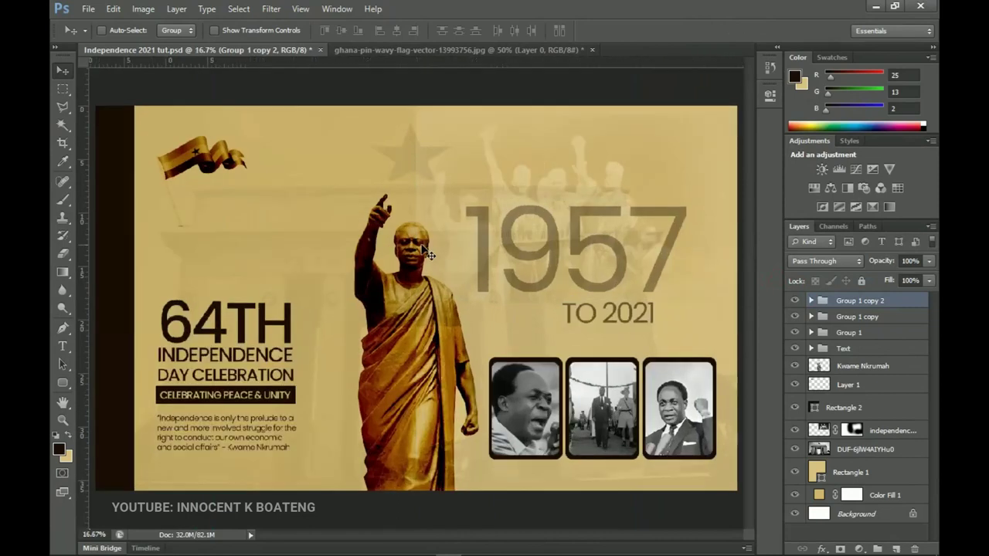
pyautogui.scroll(-2, 429, 255)
pyautogui.hotkey('ctrl', ';')
# Step: Draw a dark horizontal bar about 221 × 22 px near the banner's upper right corner, ending at the right margin guide
pyautogui.press('z')
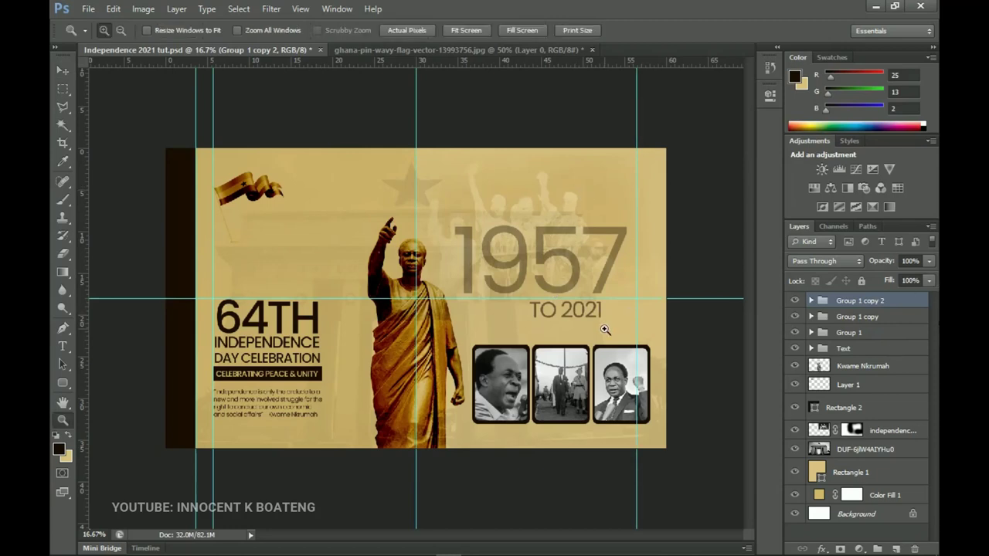
pyautogui.press('v')
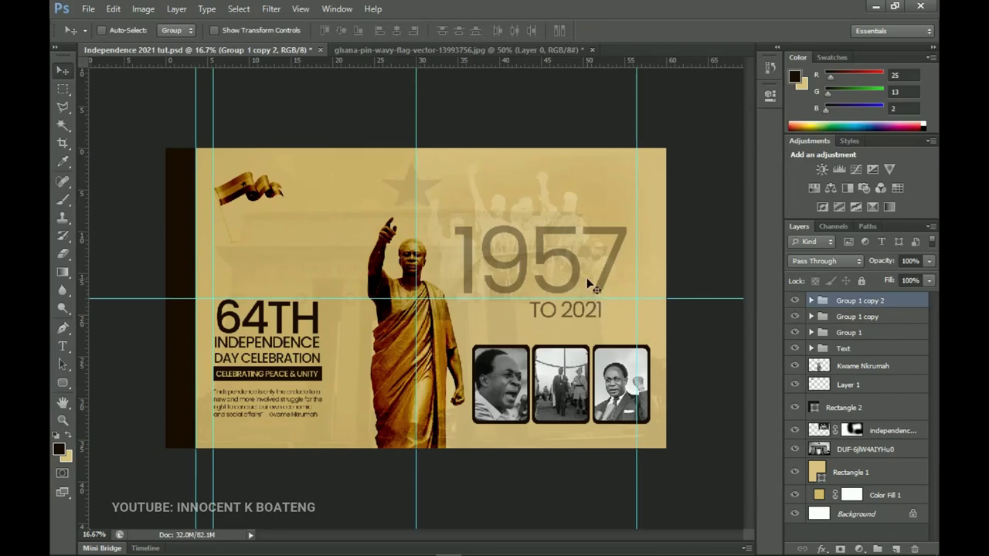
pyautogui.press('z')
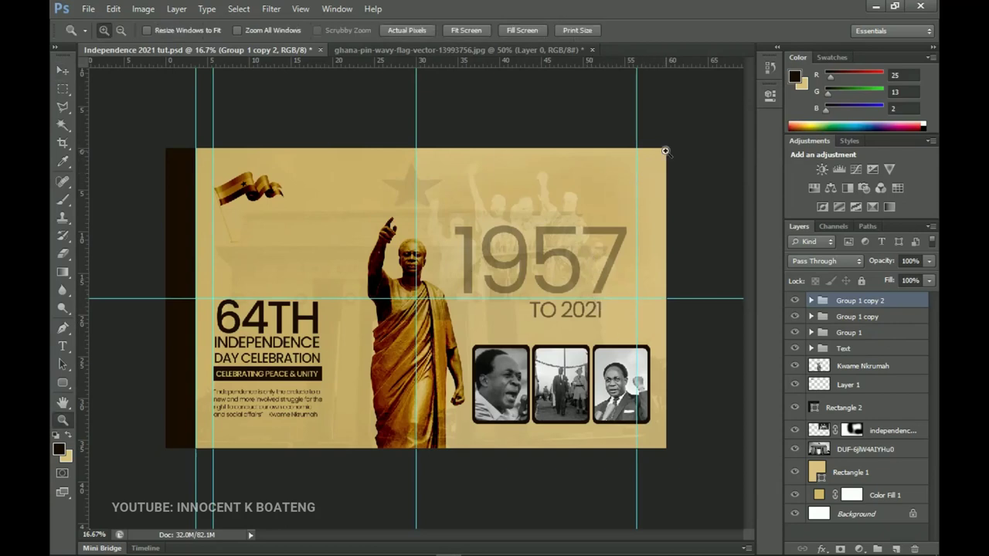
pyautogui.click(653, 156)
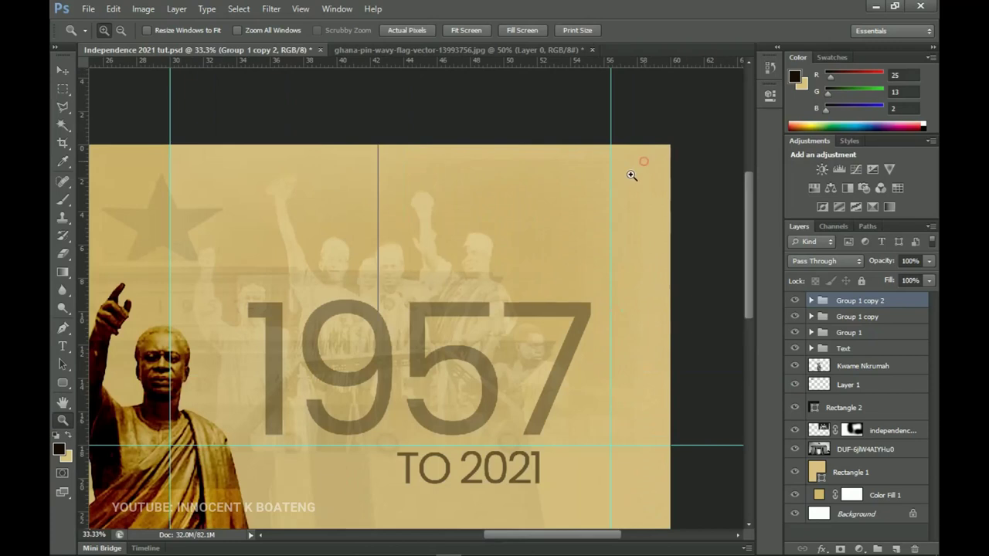
pyautogui.click(642, 159)
pyautogui.moveTo(611, 214); pyautogui.dragTo(581, 170)
pyautogui.moveTo(64, 384); pyautogui.dragTo(93, 394)
pyautogui.click(97, 382)
pyautogui.moveTo(484, 140); pyautogui.dragTo(560, 147)
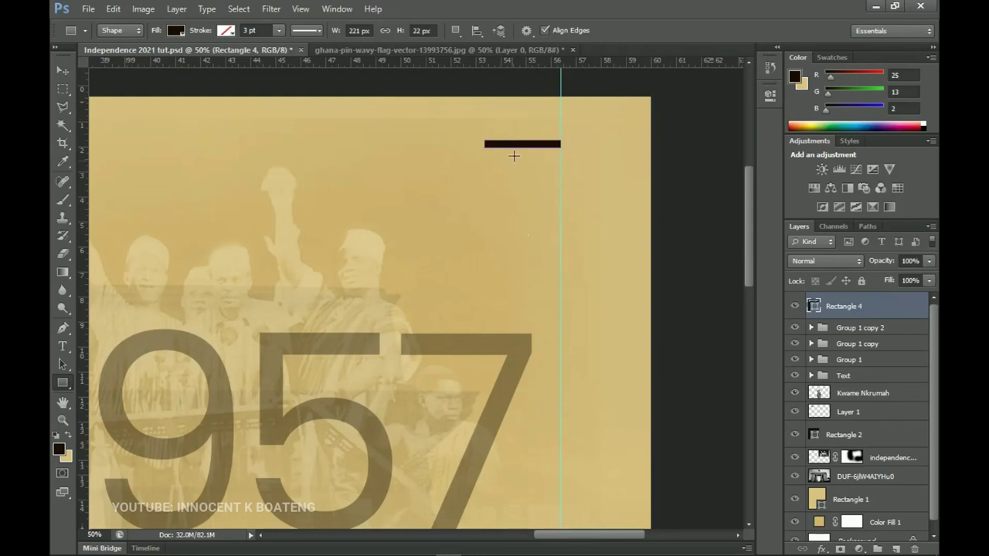
# Step: Check the bar's height against the flag, and duplicate it with the copy placed a small gap below
pyautogui.moveTo(469, 172); pyautogui.dragTo(665, 209)
pyautogui.moveTo(477, 196); pyautogui.dragTo(653, 216)
pyautogui.moveTo(387, 201); pyautogui.dragTo(664, 267)
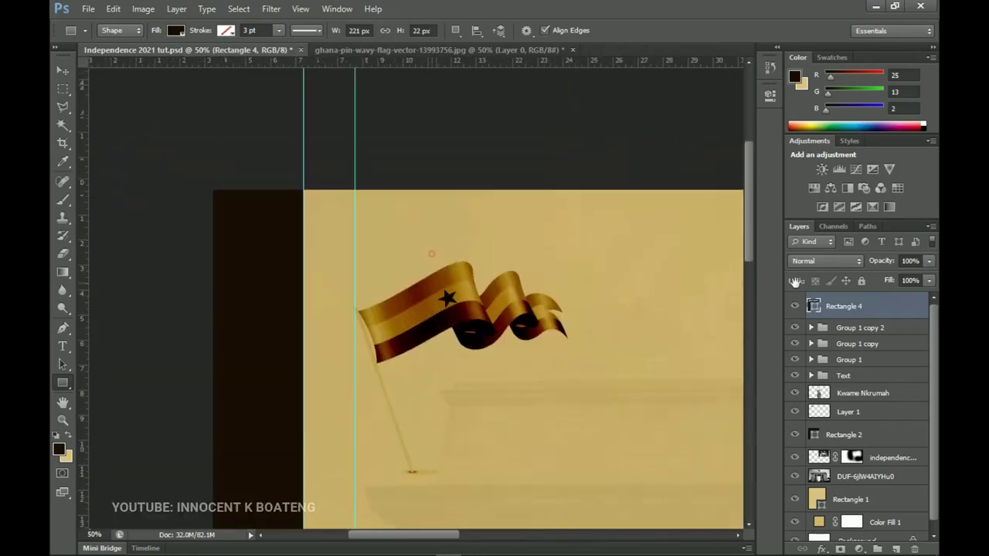
pyautogui.moveTo(431, 253); pyautogui.dragTo(509, 254)
pyautogui.moveTo(625, 262); pyautogui.dragTo(103, 250)
pyautogui.moveTo(638, 223); pyautogui.dragTo(537, 217)
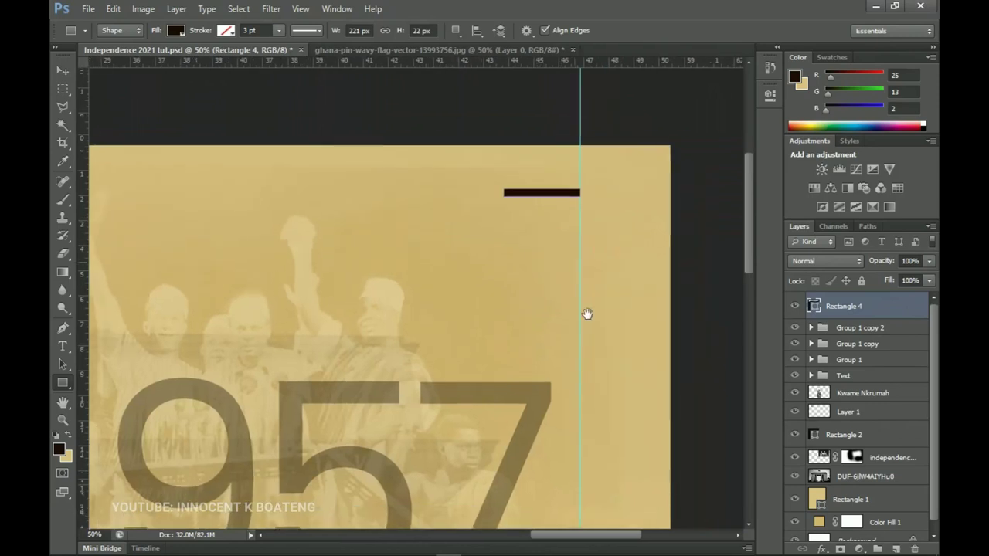
pyautogui.hotkey('ctrl', 'j')
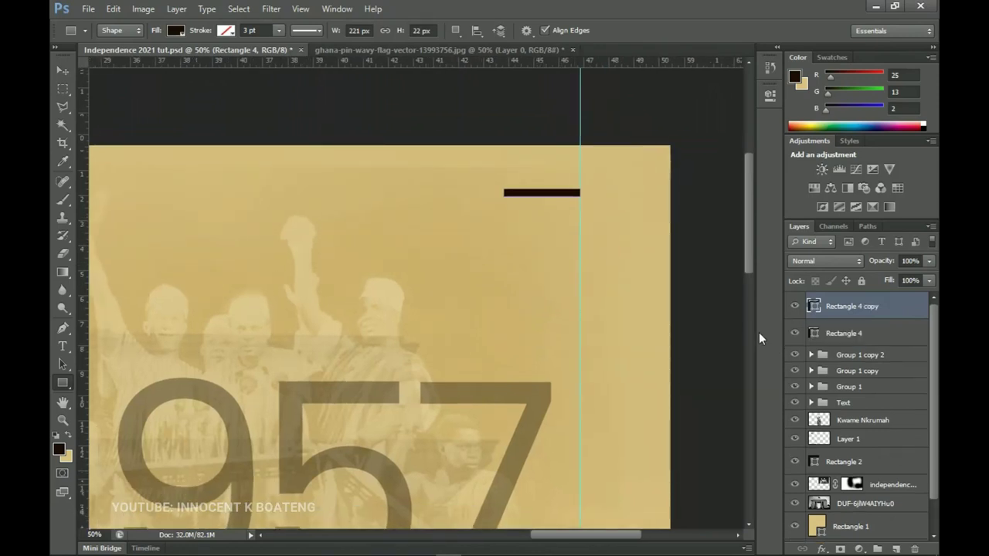
pyautogui.press('v')
pyautogui.moveTo(561, 199)
pyautogui.mouseDown()
pyautogui.moveTo(564, 224)
pyautogui.moveTo(567, 211)
pyautogui.mouseUp()
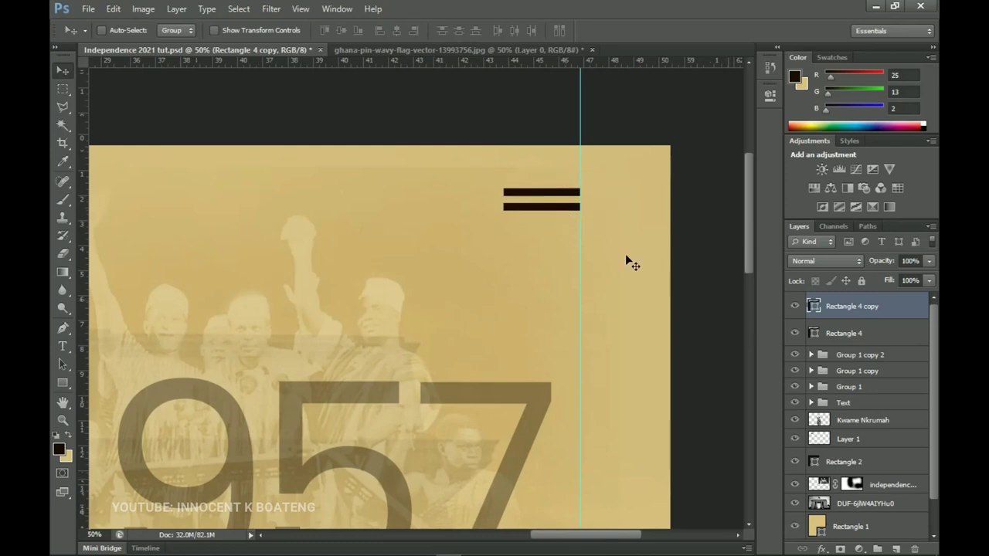
# Step: Duplicate both bars together and move the copies below them to form four evenly spaced stripes
pyautogui.keyDown('shift'); pyautogui.click(843, 334); pyautogui.keyUp('shift')
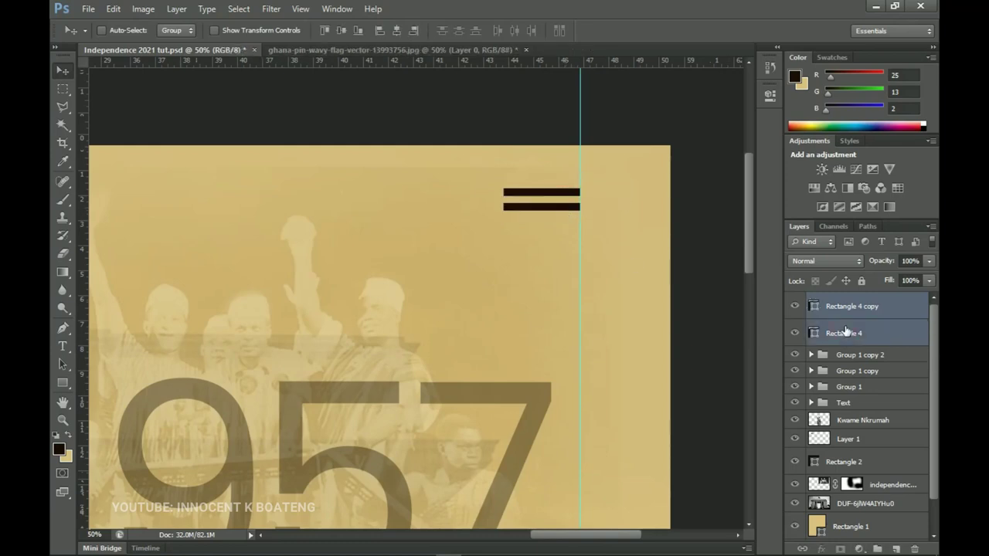
pyautogui.hotkey('ctrl', 'j')
pyautogui.moveTo(574, 198); pyautogui.dragTo(565, 229)
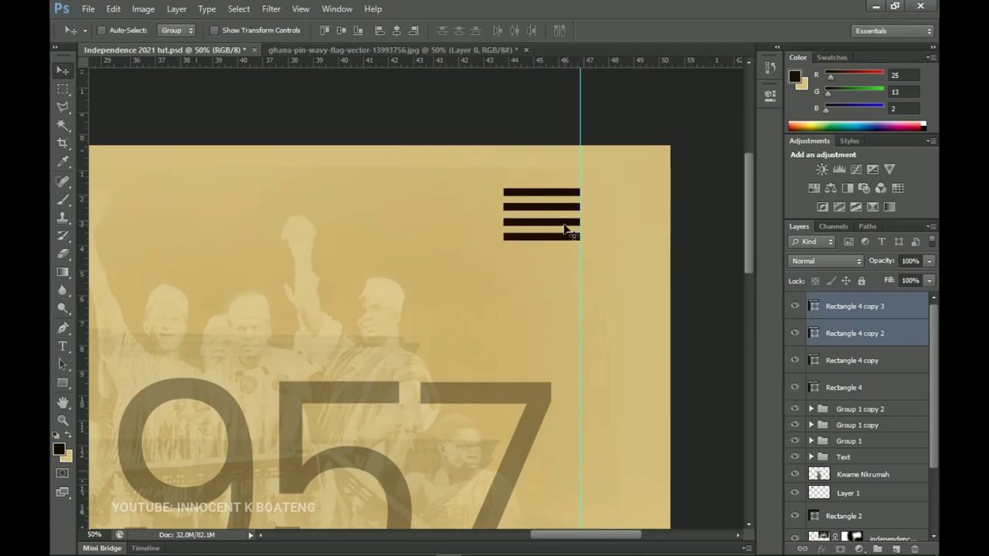
# Step: Merge the four stripe shapes into a single layer and toggle its visibility to check it
pyautogui.click(872, 308)
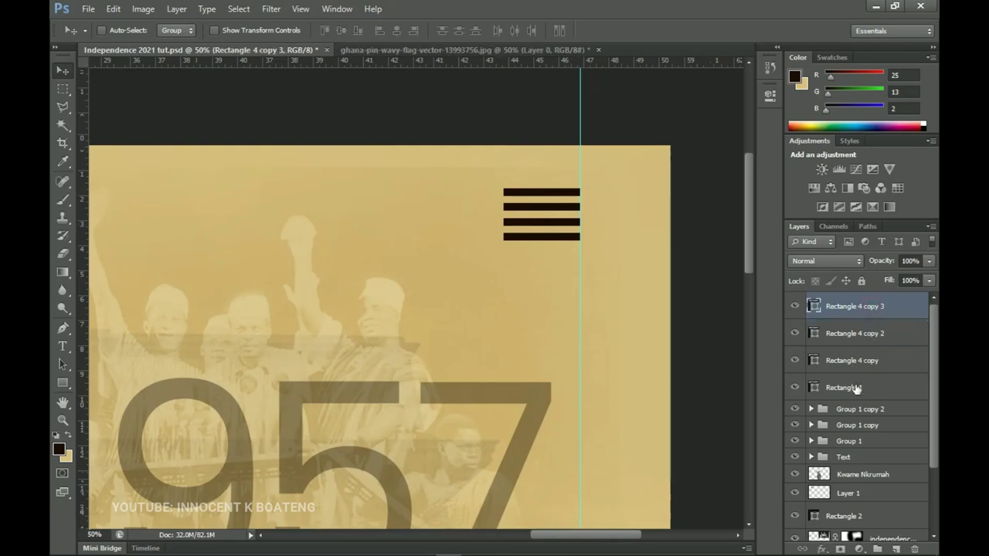
pyautogui.keyDown('shift'); pyautogui.click(856, 390); pyautogui.keyUp('shift')
pyautogui.hotkey('ctrl', 'e')
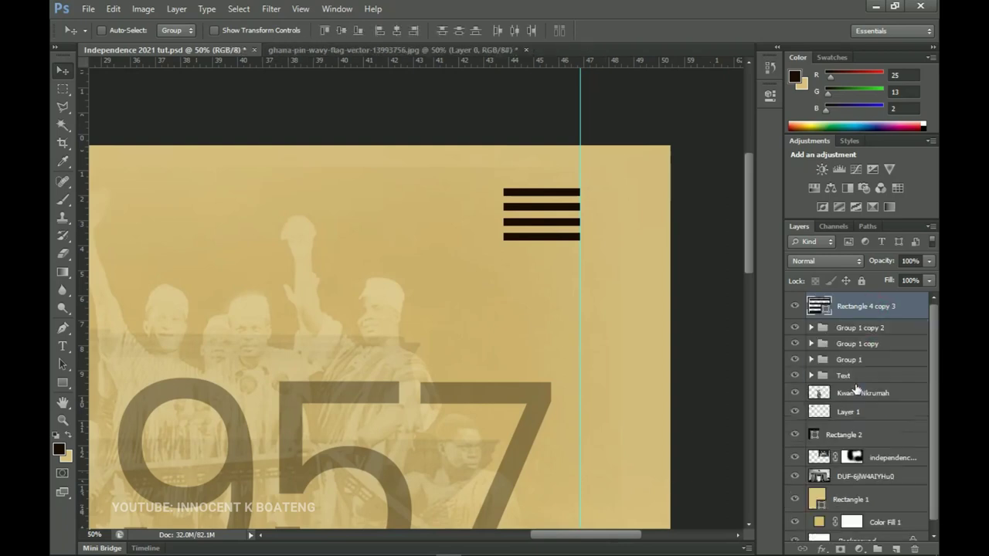
pyautogui.click(794, 308)
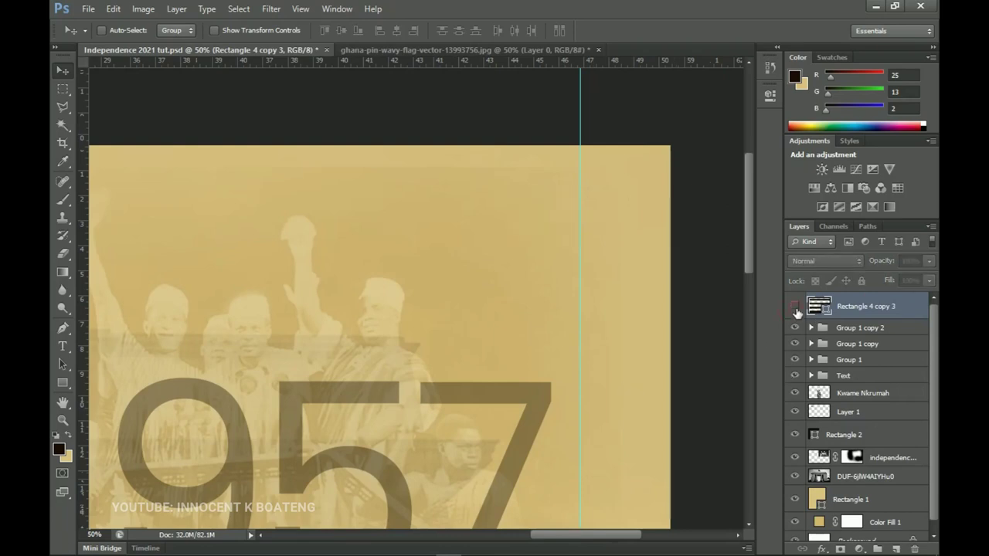
pyautogui.click(795, 307)
# Step: Examine the whole banner's composition and its left side with the four-stripe icon in place
pyautogui.press('z')
pyautogui.rightClick(448, 269)
pyautogui.click(492, 281)
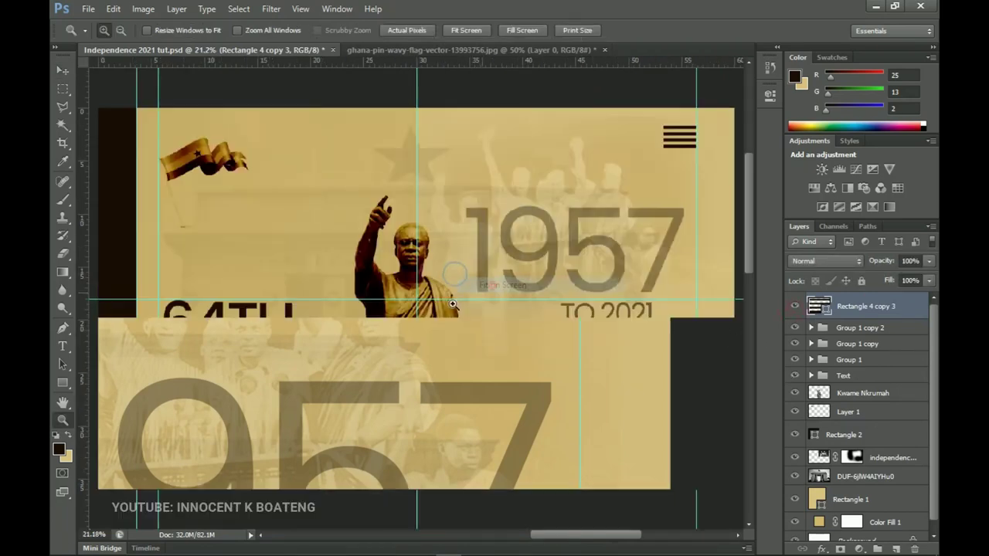
pyautogui.click(121, 227)
pyautogui.click(143, 258)
pyautogui.press('v')
pyautogui.moveTo(143, 258); pyautogui.dragTo(572, 221)
pyautogui.press('z')
pyautogui.keyDown('alt'); pyautogui.click(448, 212); pyautogui.keyUp('alt')
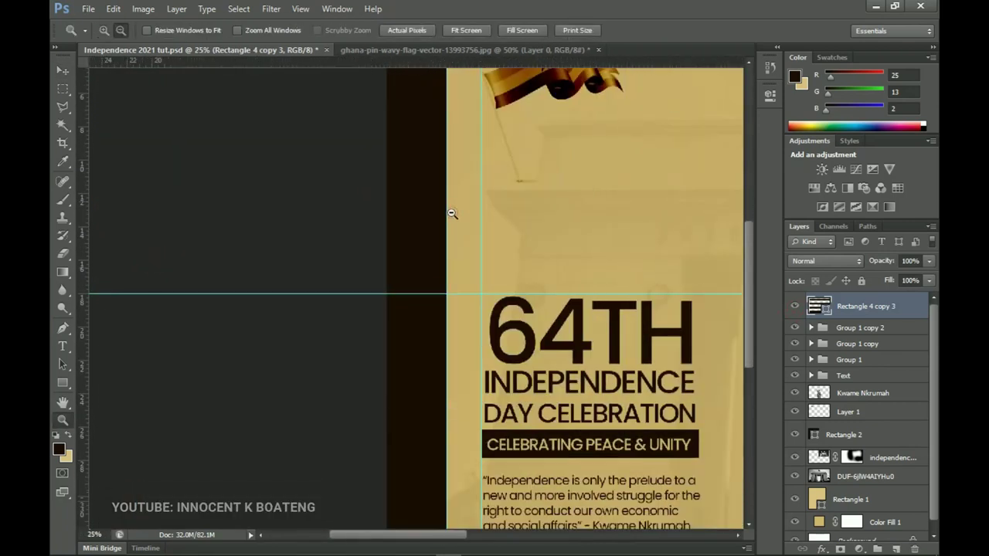
pyautogui.keyDown('alt'); pyautogui.click(452, 214); pyautogui.keyUp('alt')
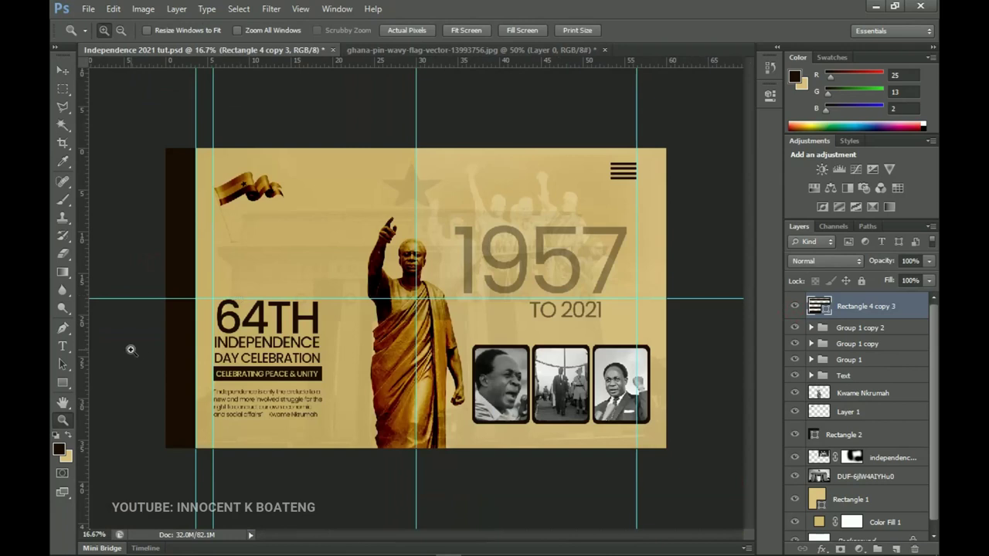
pyautogui.press('v')
pyautogui.rightClick(289, 272)
pyautogui.click(277, 248)
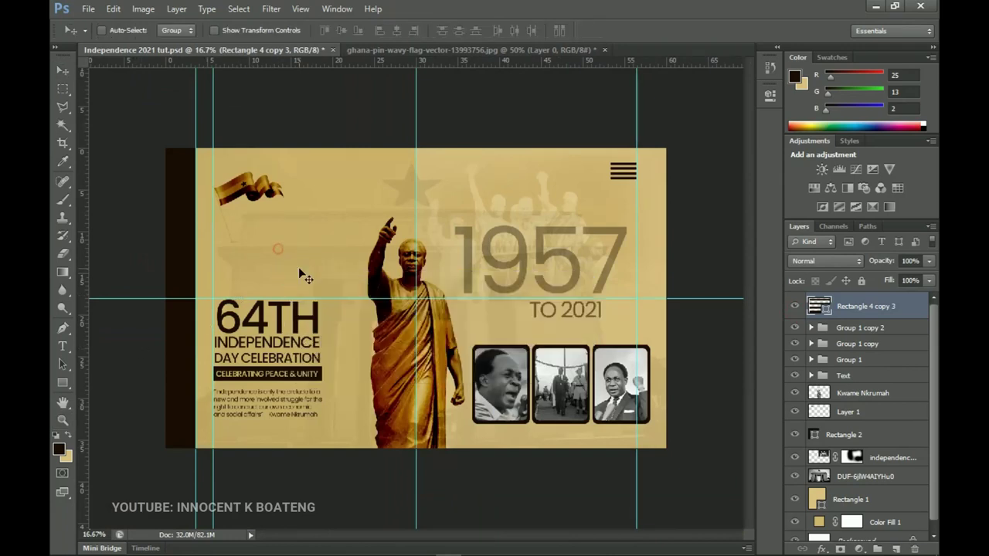
pyautogui.press('z')
pyautogui.rightClick(327, 276)
pyautogui.click(356, 288)
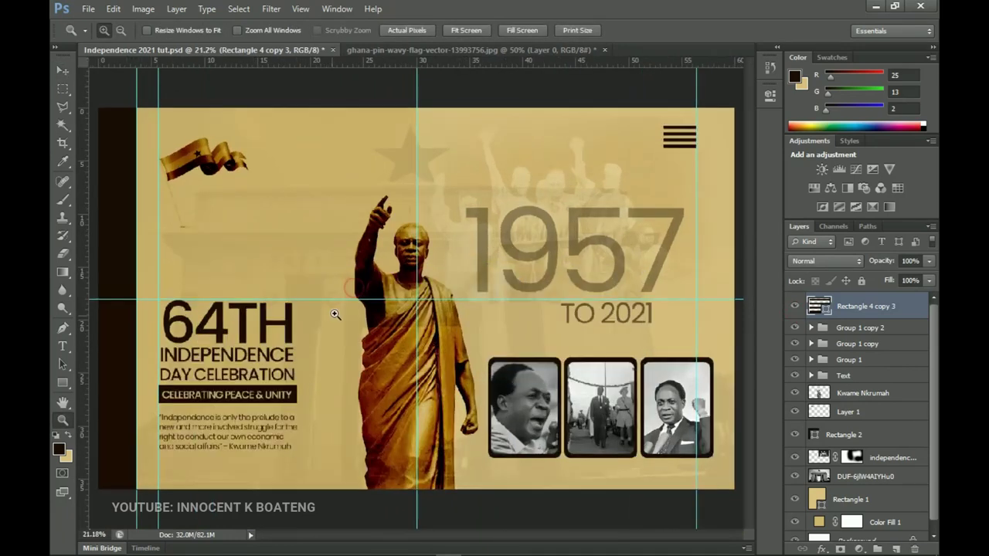
# Step: Draw a thin vertical rectangle about 11 × 1105 px in the upper half of the dark left strip
pyautogui.click(63, 383)
pyautogui.rightClick(62, 382)
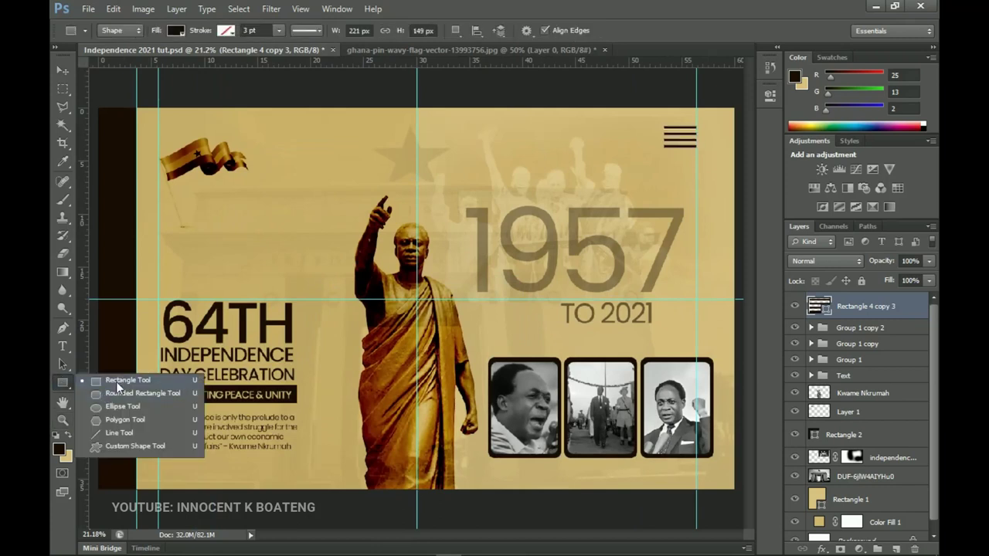
pyautogui.click(120, 380)
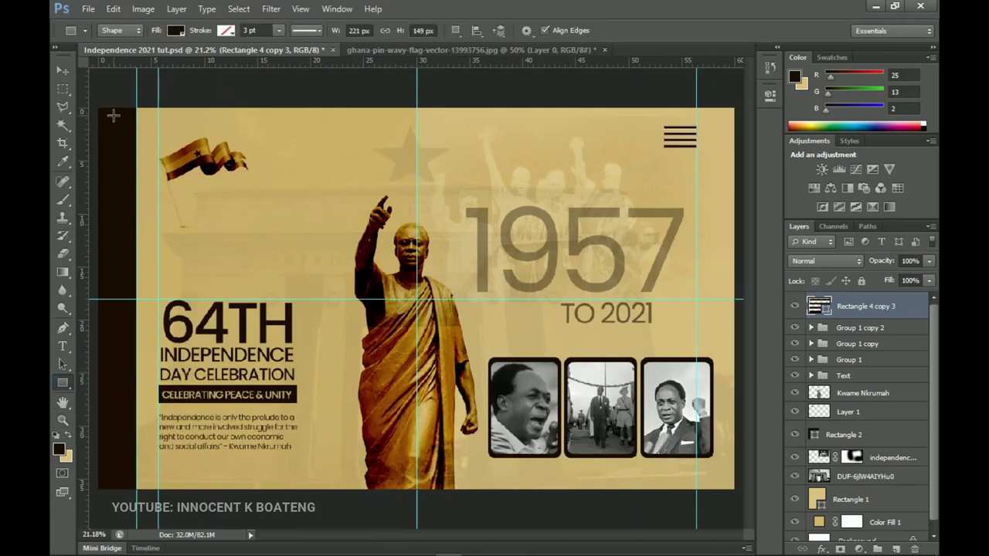
pyautogui.moveTo(111, 130); pyautogui.dragTo(112, 294)
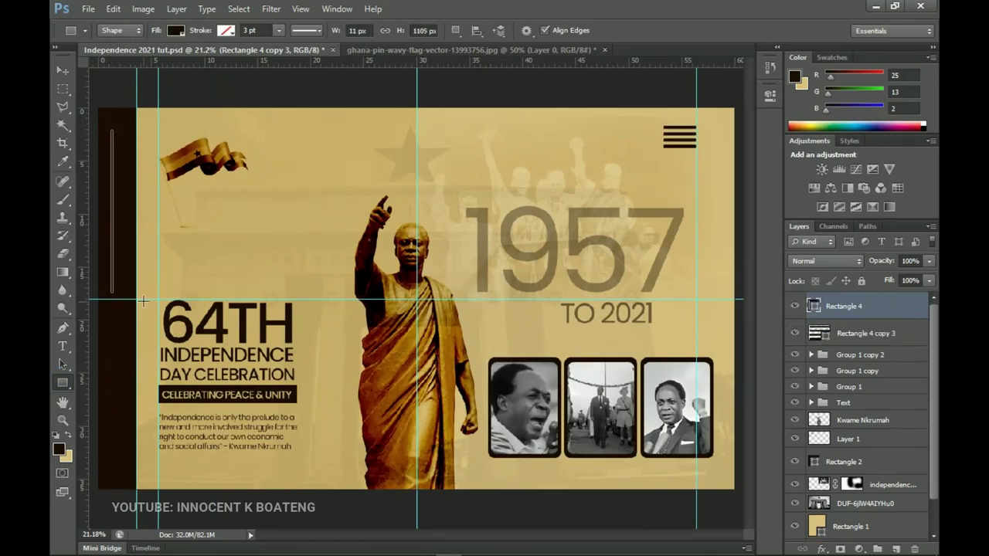
# Step: Recolor the thin line in the dark strip to gold #c9af66 and nudge it slightly toward the strip's center
pyautogui.doubleClick(813, 306)
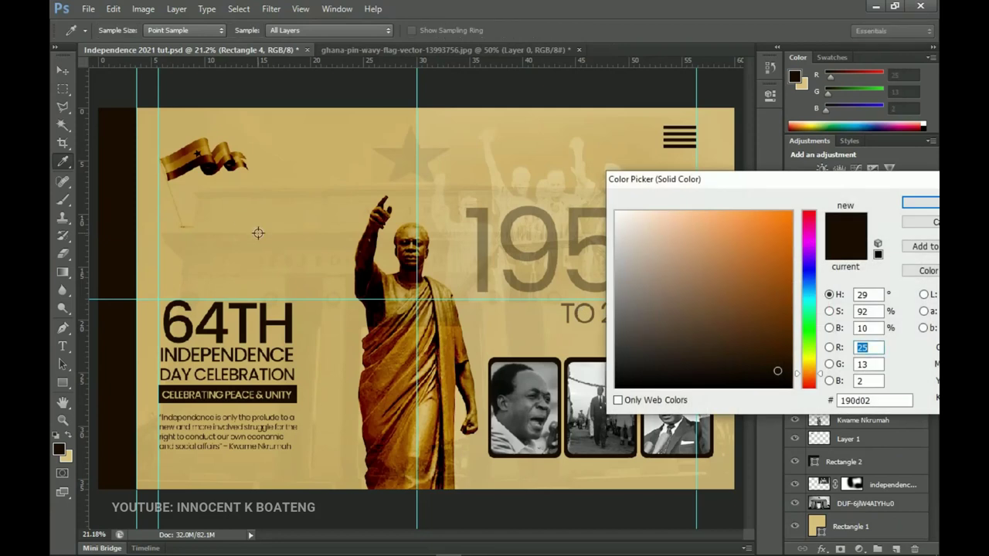
pyautogui.click(157, 209)
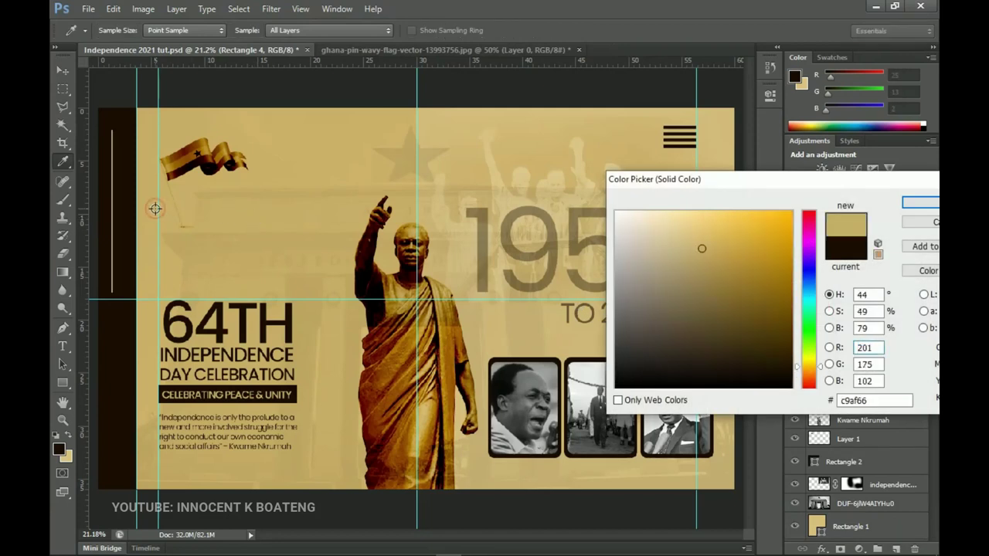
pyautogui.click(912, 203)
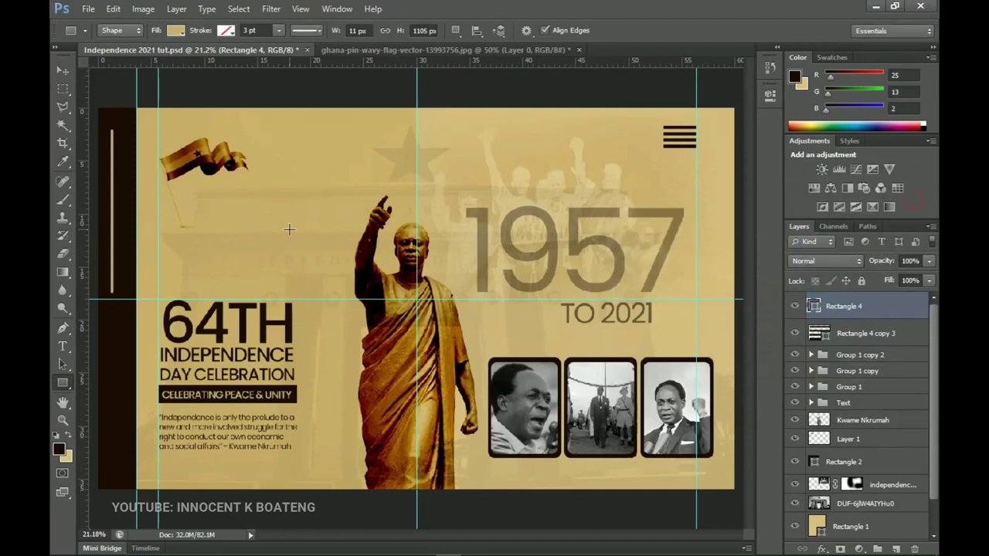
pyautogui.press('v')
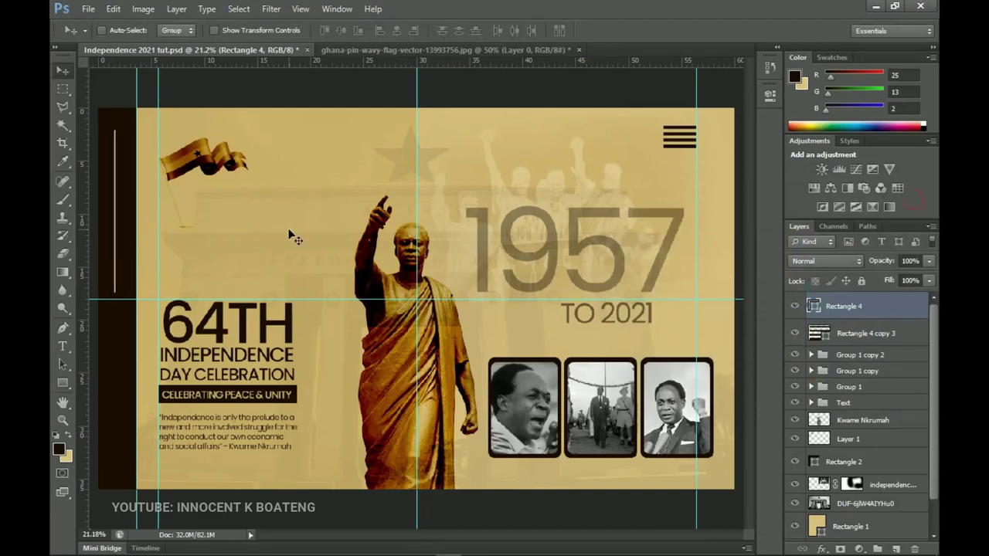
# Step: Shorten the gold line from its lower end to about 677 px, keeping it in the strip's upper part
pyautogui.press('z')
pyautogui.keyDown('alt'); pyautogui.click(180, 261); pyautogui.keyUp('alt')
pyautogui.click(180, 262)
pyautogui.click(180, 261)
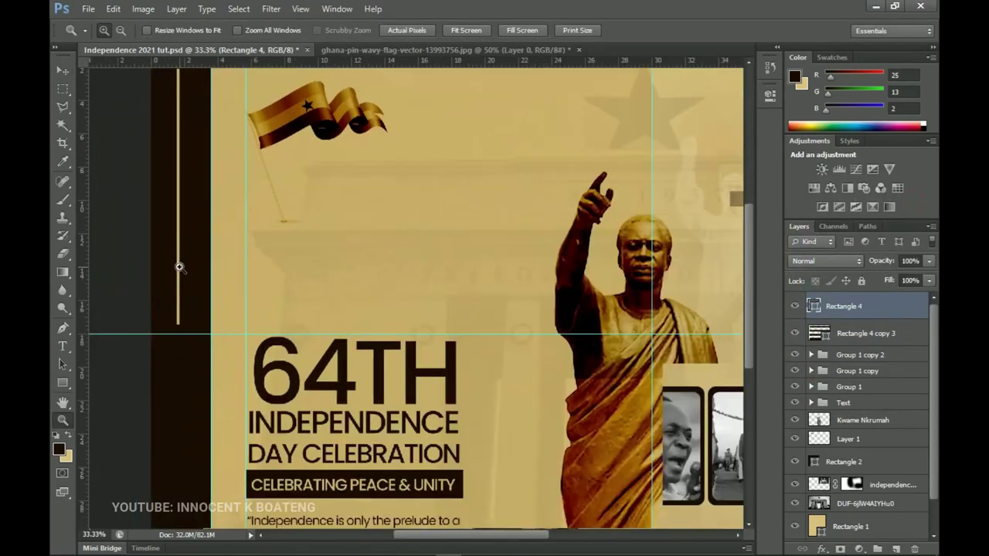
pyautogui.press('v')
pyautogui.moveTo(180, 261); pyautogui.dragTo(466, 347)
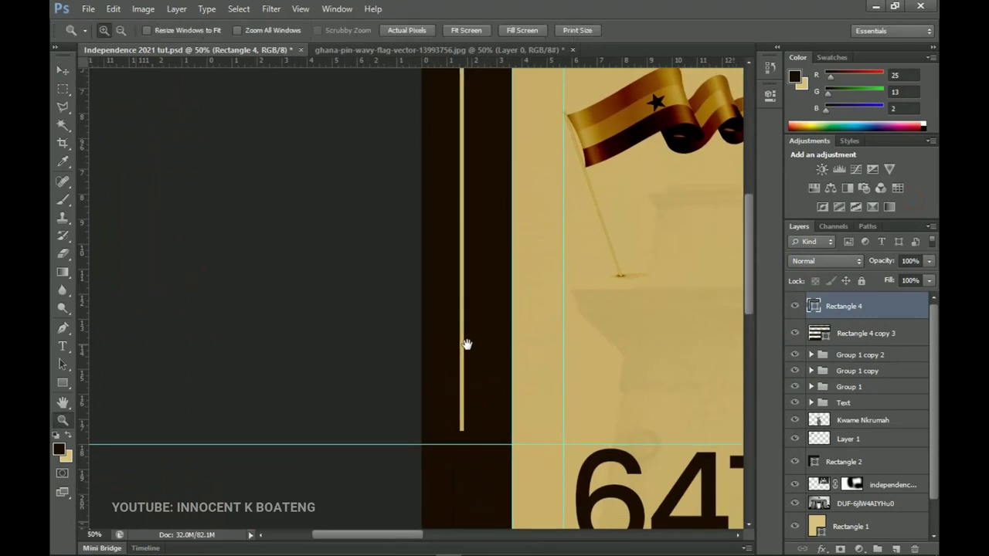
pyautogui.hotkey('ctrl', 't')
pyautogui.moveTo(461, 430); pyautogui.dragTo(461, 269)
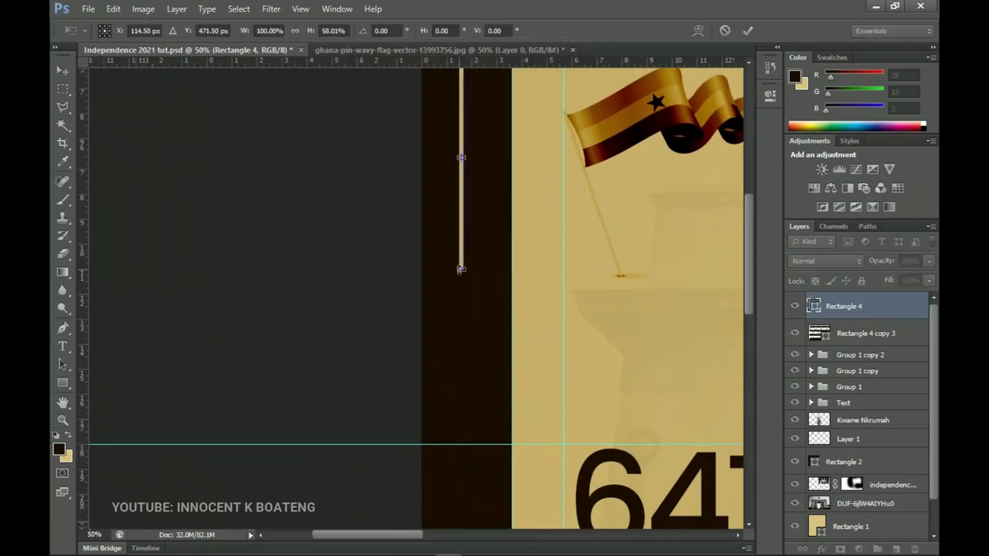
pyautogui.scroll(-5, 460, 268)
pyautogui.hotkey('ctrl', '-')
pyautogui.hotkey('ctrl', '-')
pyautogui.hotkey('ctrl', '-')
pyautogui.moveTo(178, 239); pyautogui.dragTo(178, 244)
pyautogui.press('Return')
pyautogui.press('z')
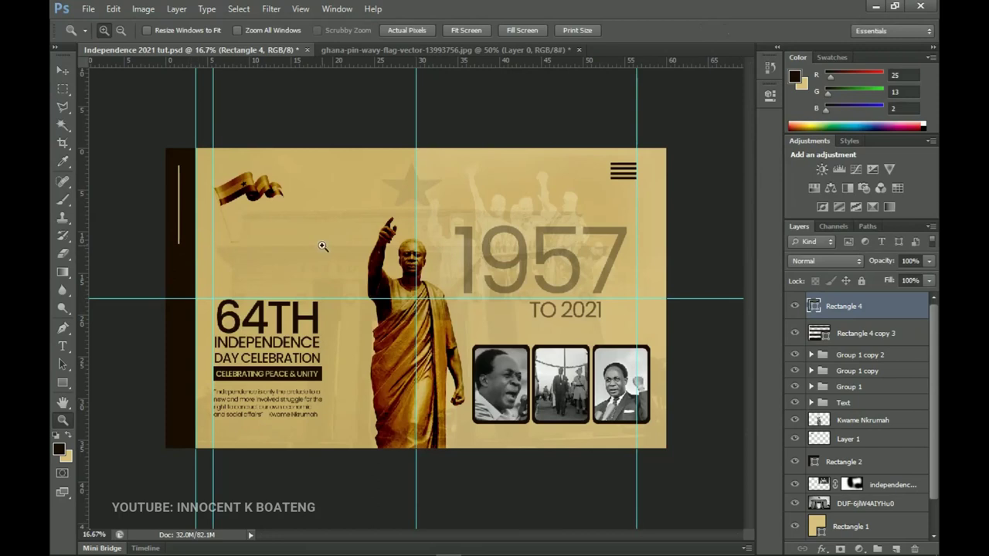
# Step: Duplicate the gold line and move the copy straight down into the lower part of the dark strip
pyautogui.press('v')
pyautogui.hotkey('ctrl', 'j')
pyautogui.moveTo(241, 197); pyautogui.dragTo(239, 379)
# Step: Draw a circle about 2 inches wide on a new layer, just below the upper gold line in the dark strip
pyautogui.press('z')
pyautogui.click(166, 289)
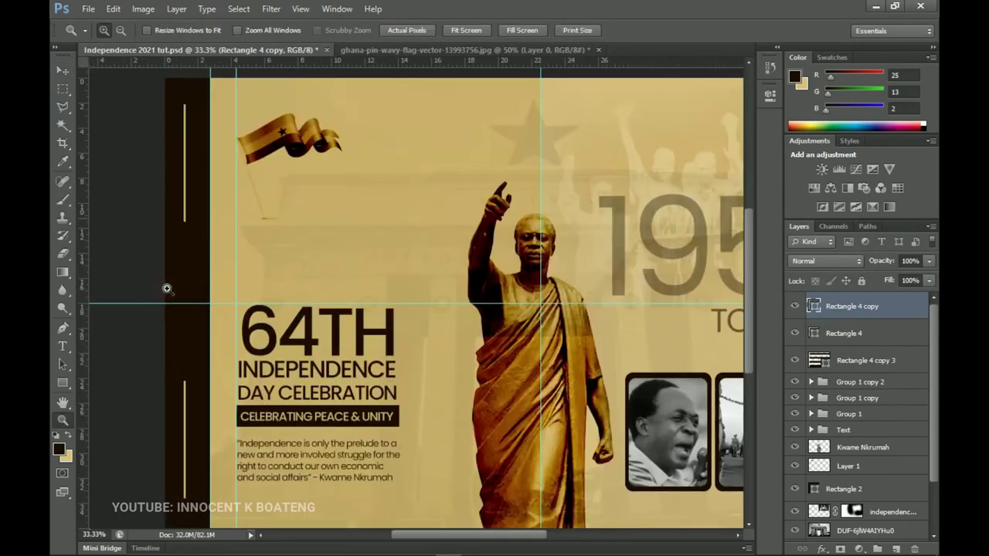
pyautogui.click(165, 287)
pyautogui.press('v')
pyautogui.moveTo(201, 287); pyautogui.dragTo(329, 221)
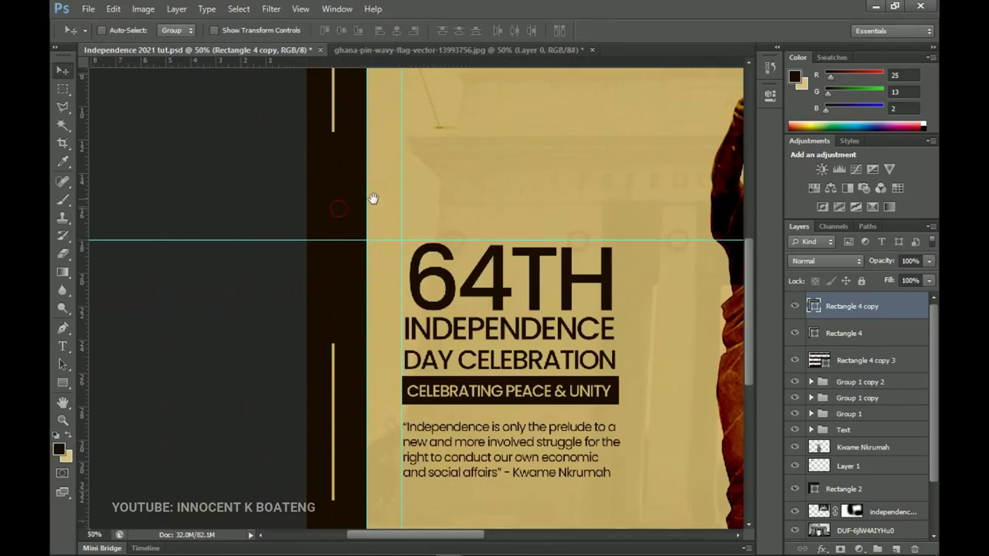
pyautogui.keyDown('ctrl'); pyautogui.click(334, 226); pyautogui.keyUp('ctrl')
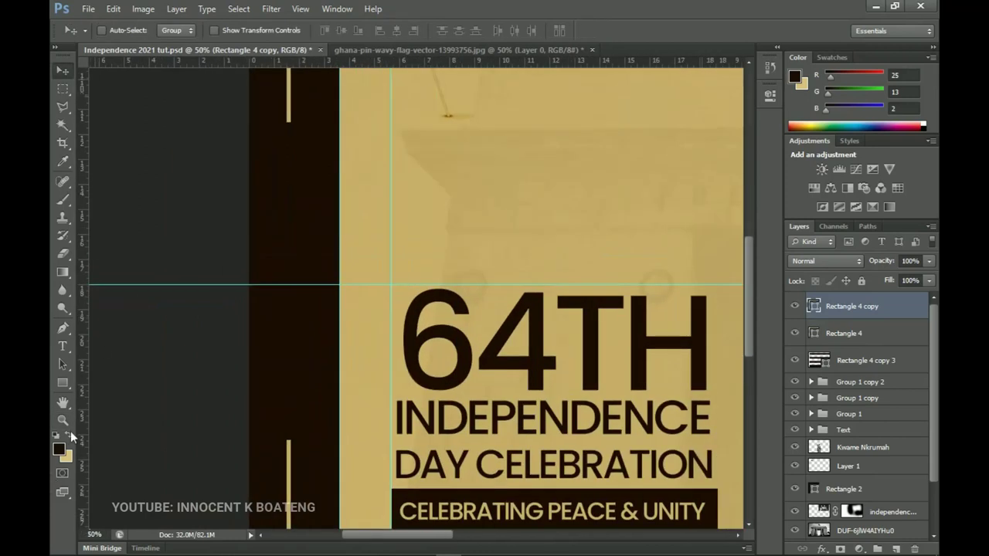
pyautogui.click(63, 382)
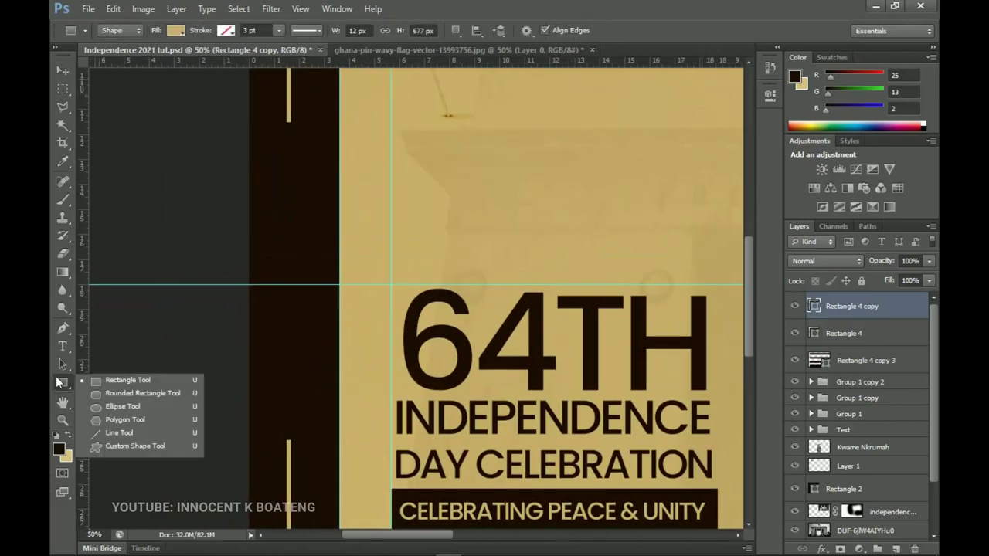
pyautogui.click(114, 407)
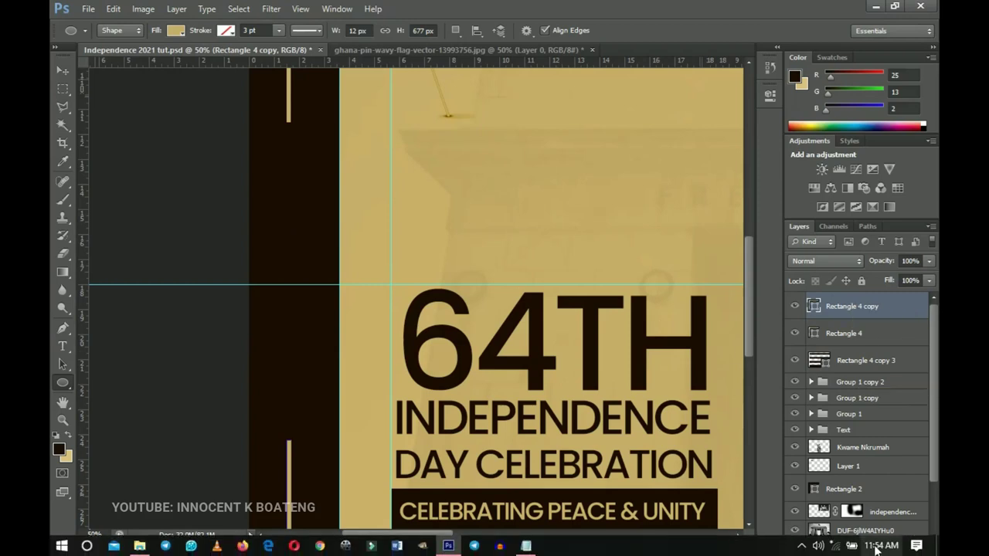
pyautogui.click(897, 548)
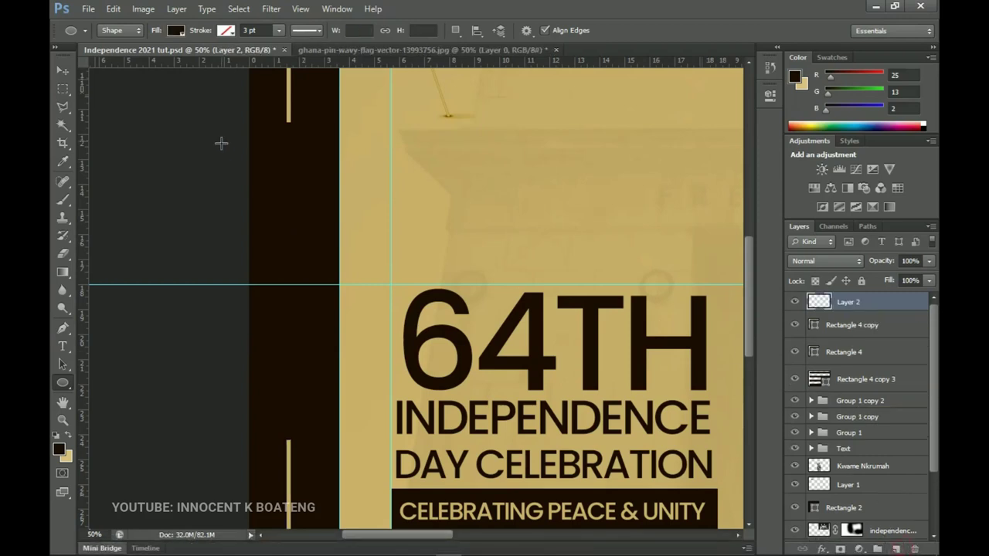
pyautogui.moveTo(272, 178); pyautogui.dragTo(309, 190)
pyautogui.press('v')
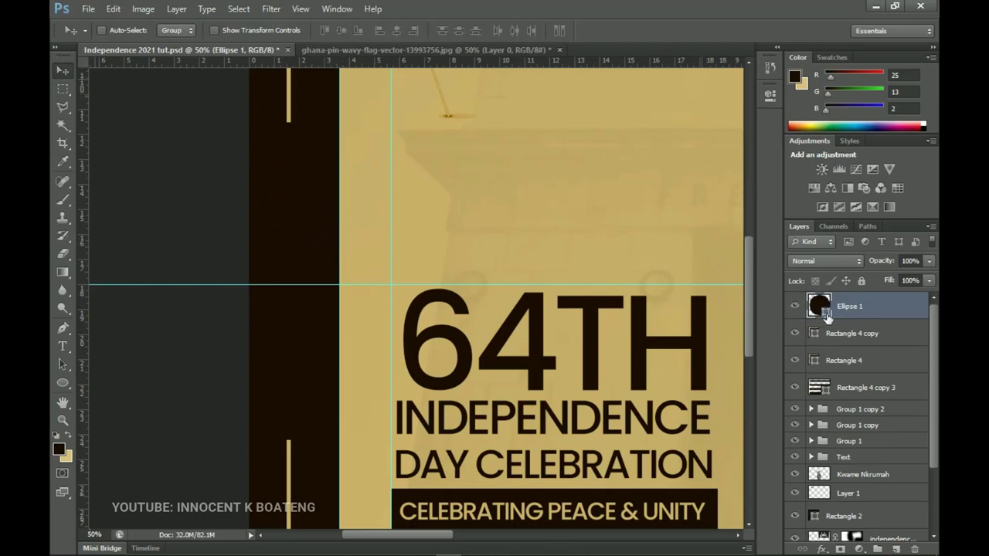
# Step: Color the circle gold #cab067 and reduce its layer fill to 0%
pyautogui.doubleClick(819, 306)
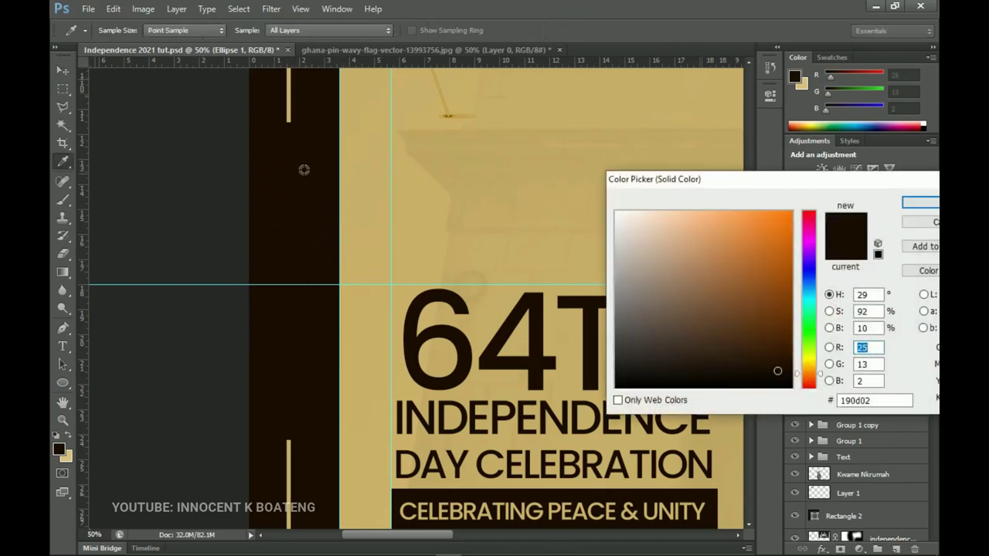
pyautogui.click(368, 184)
pyautogui.click(916, 202)
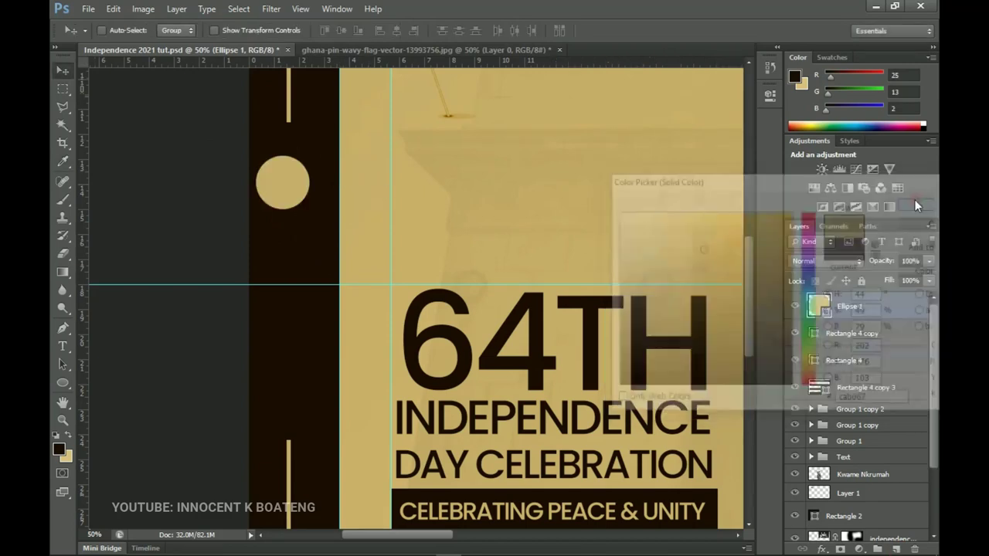
pyautogui.moveTo(891, 282); pyautogui.dragTo(282, 258)
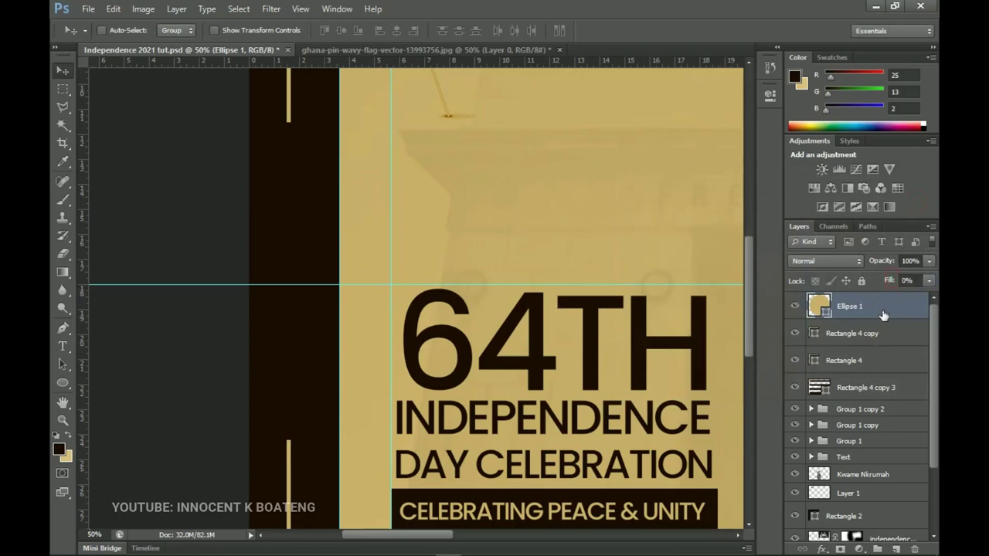
# Step: Add a 5 px outside Stroke in gold #cab067 to the circle
pyautogui.rightClick(883, 316)
pyautogui.click(767, 91)
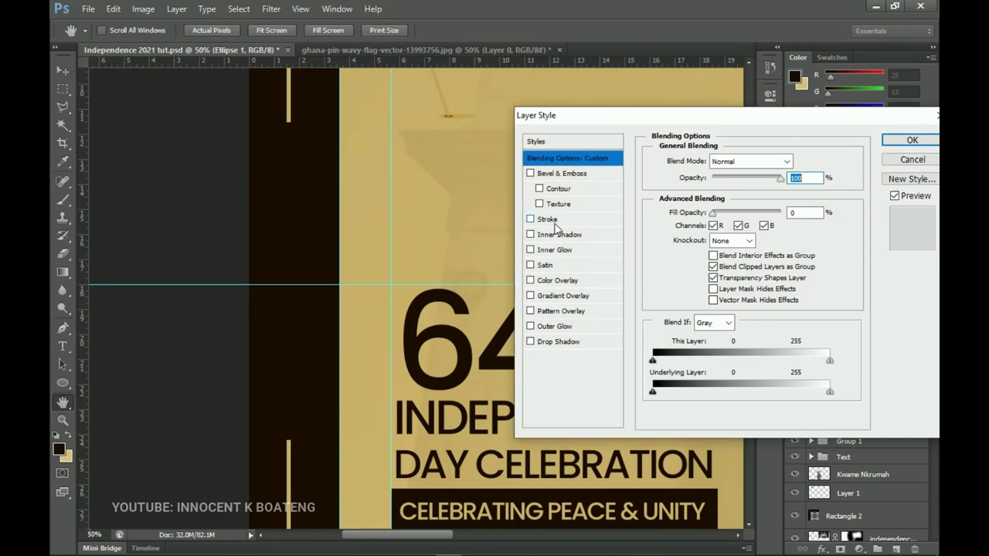
pyautogui.click(549, 220)
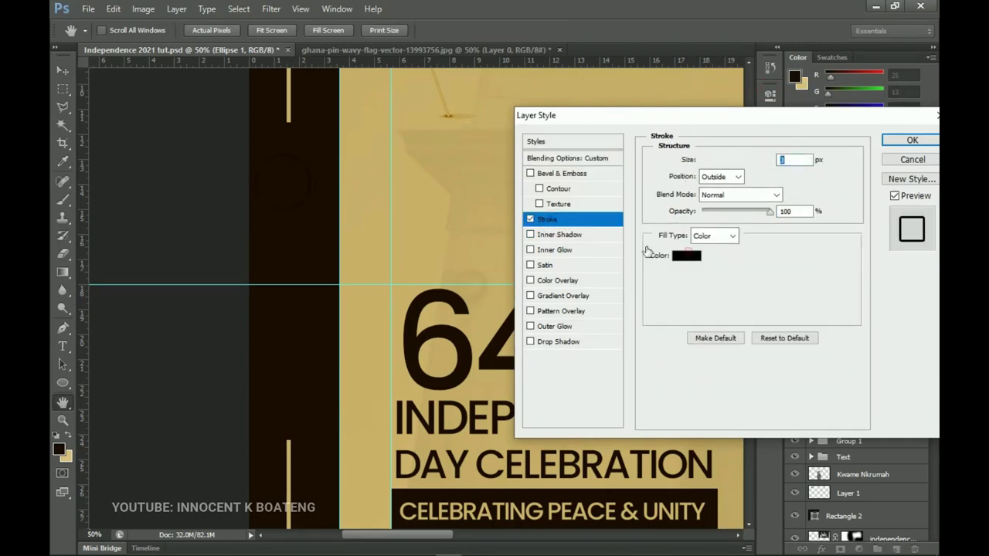
pyautogui.click(686, 255)
pyautogui.click(367, 220)
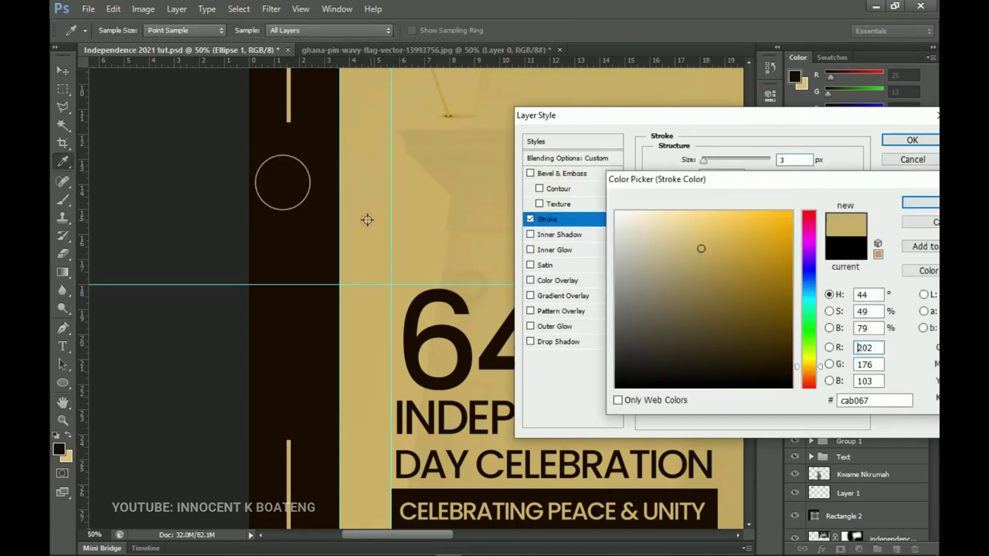
pyautogui.click(920, 205)
pyautogui.doubleClick(783, 160)
pyautogui.write('5')
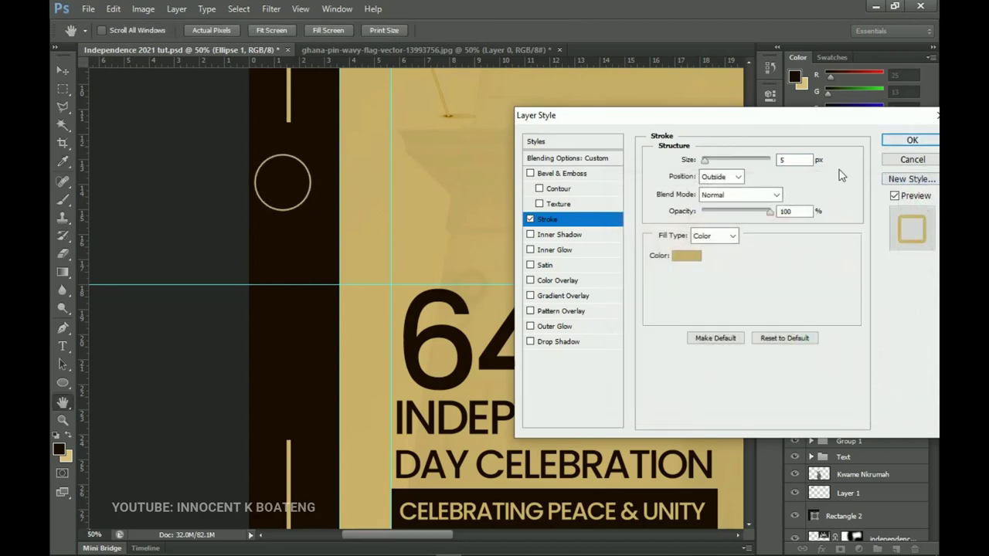
pyautogui.click(910, 143)
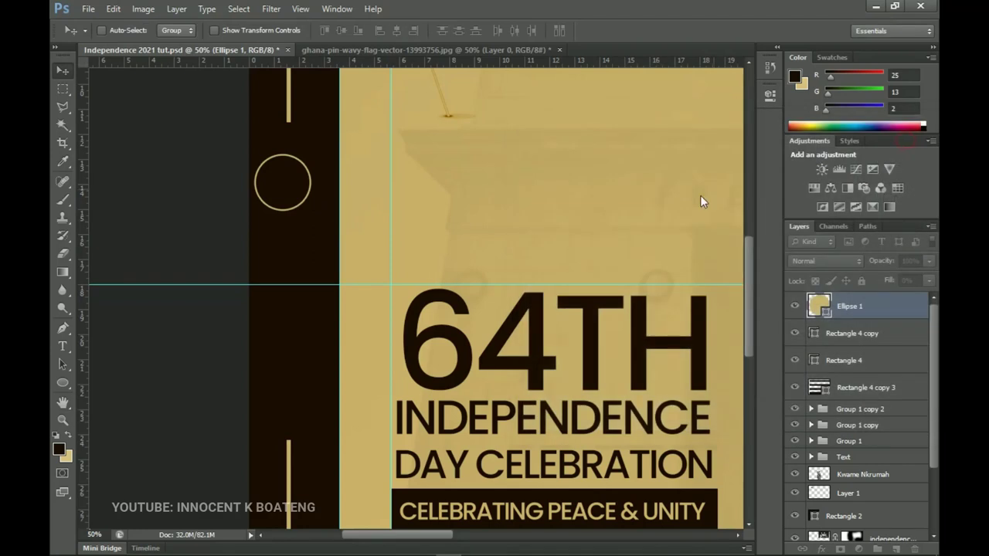
# Step: Nudge the outlined circle to the right, toward the dark strip's inner edge
pyautogui.press('Right')
pyautogui.press('Right')
pyautogui.press('Right')
pyautogui.press('Right')
pyautogui.press('Right')
pyautogui.press('Right')
pyautogui.press('Right')
pyautogui.press('Right')
pyautogui.press('Right')
pyautogui.press('Right')
pyautogui.press('Right')
pyautogui.press('Right')
pyautogui.press('Right')
pyautogui.press('Right')
pyautogui.press('Right')
pyautogui.press('Right')
pyautogui.press('Right')
pyautogui.press('Right')
pyautogui.press('Right')
pyautogui.press('Right')
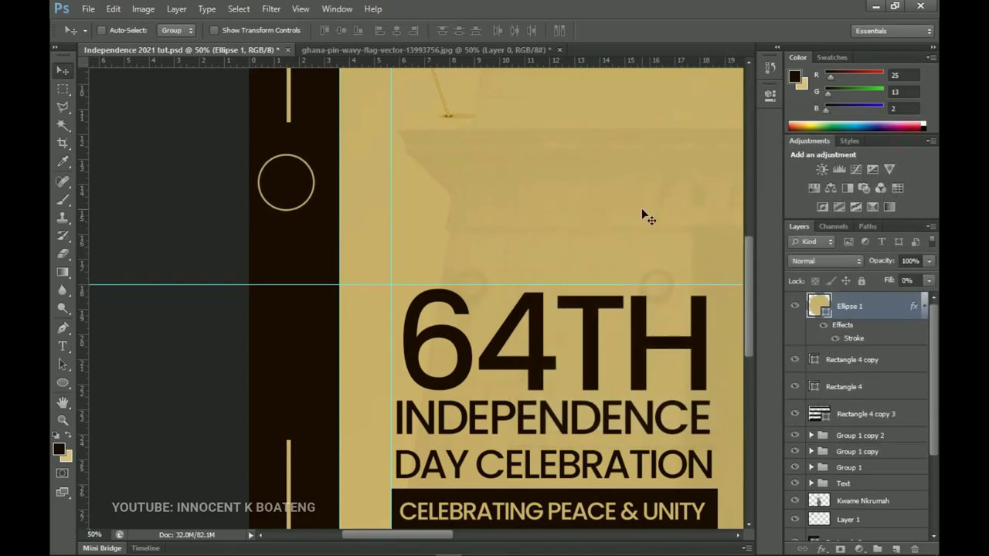
pyautogui.press('Right')
pyautogui.press('Right')
pyautogui.press('Right')
pyautogui.press('Right')
pyautogui.press('Right')
pyautogui.press('Right')
pyautogui.press('Right')
pyautogui.press('Right')
pyautogui.press('Right')
pyautogui.press('Right')
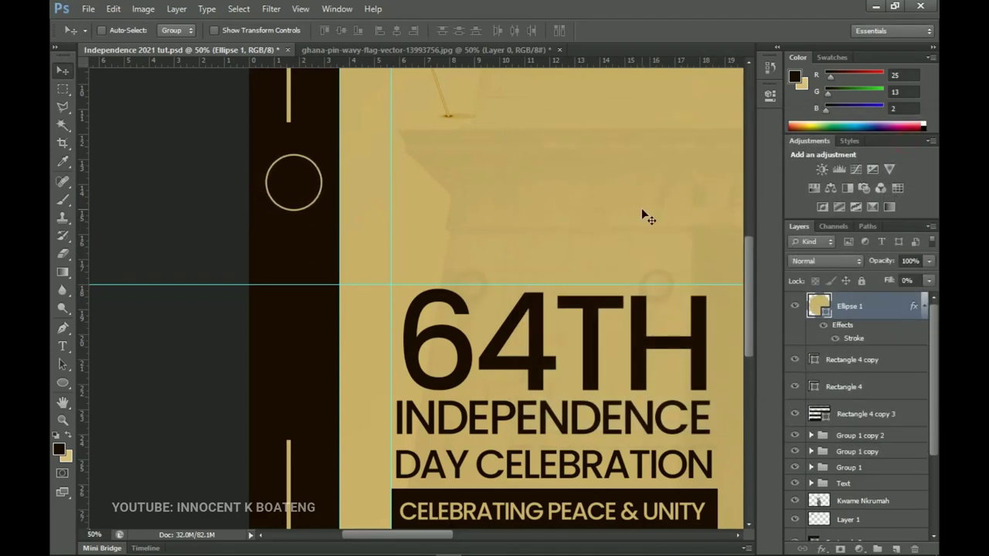
# Step: Duplicate the outlined circle twice and stack the copies below it, evenly spaced between the two gold lines
pyautogui.hotkey('ctrl', 'j')
pyautogui.moveTo(309, 164); pyautogui.dragTo(272, 382)
pyautogui.hotkey('ctrl', 'j')
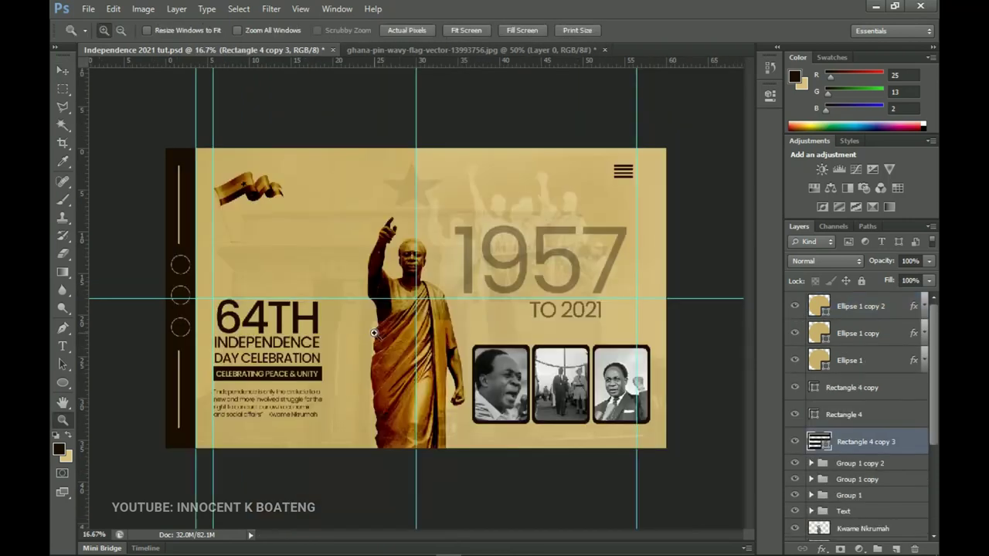
pyautogui.click(412, 255)
pyautogui.press('v')
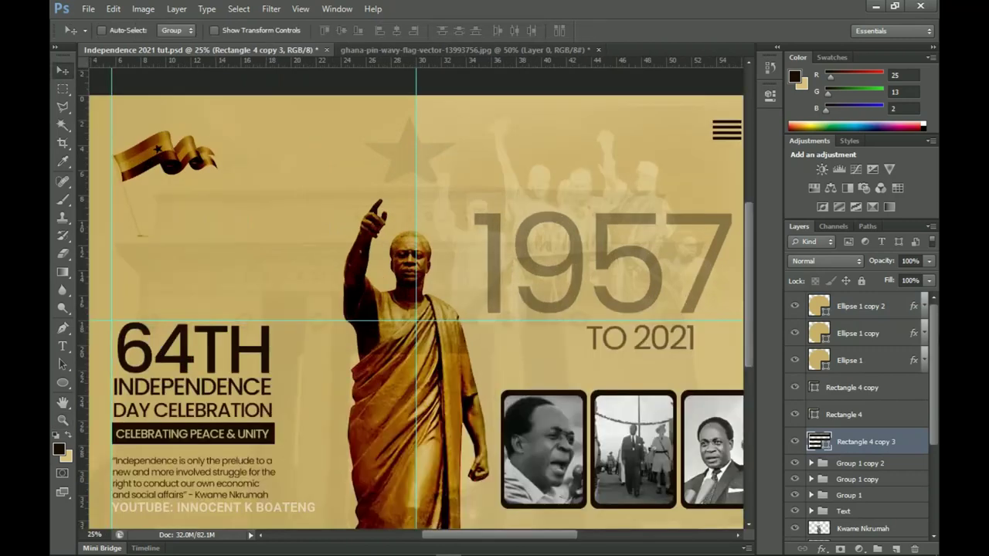
pyautogui.click(865, 313)
pyautogui.press('z')
pyautogui.rightClick(346, 309)
pyautogui.click(347, 308)
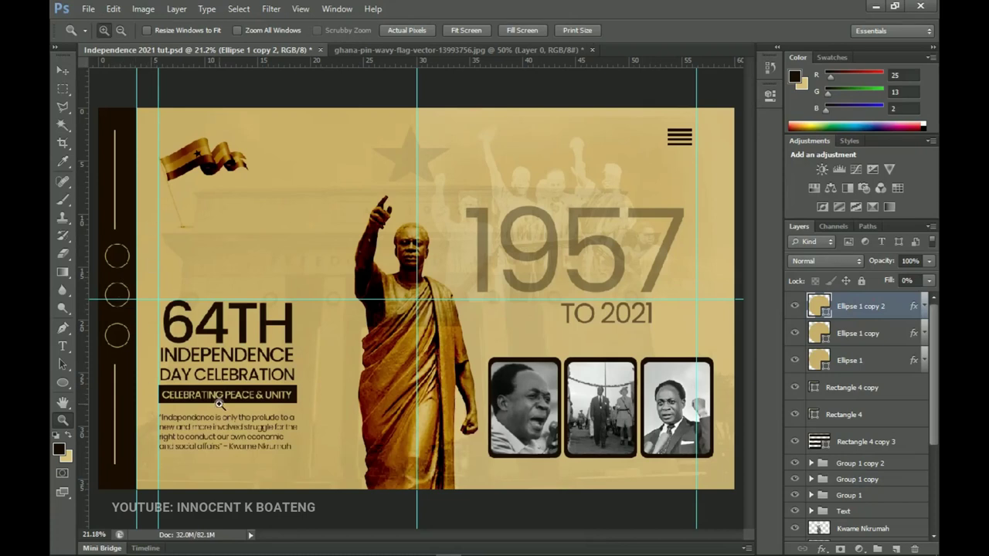
# Step: Recolor the "INDEPENDENCE DAY CELEBRATION" text lines dark brown #442c17, leaving "64TH" unchanged
pyautogui.press('t')
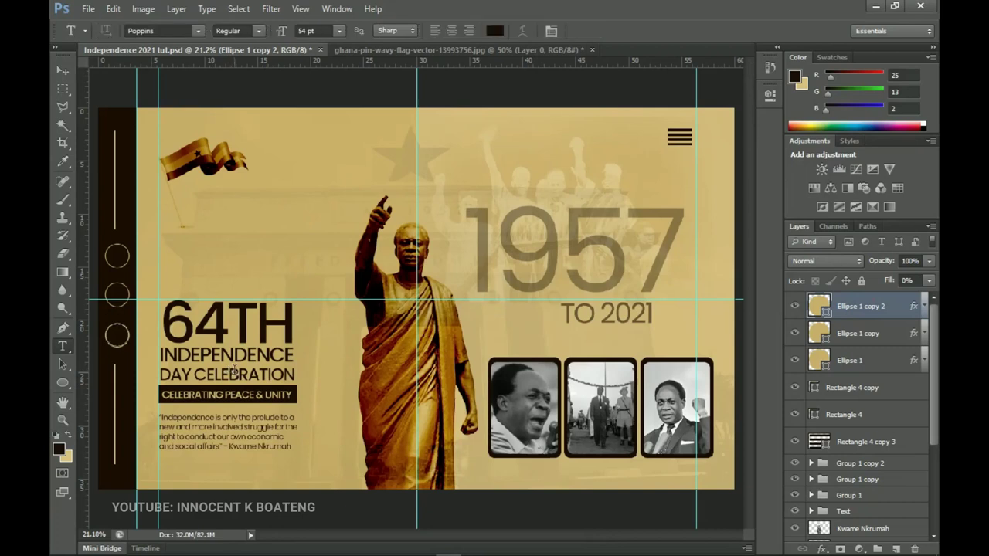
pyautogui.click(232, 373)
pyautogui.moveTo(297, 375); pyautogui.dragTo(158, 347)
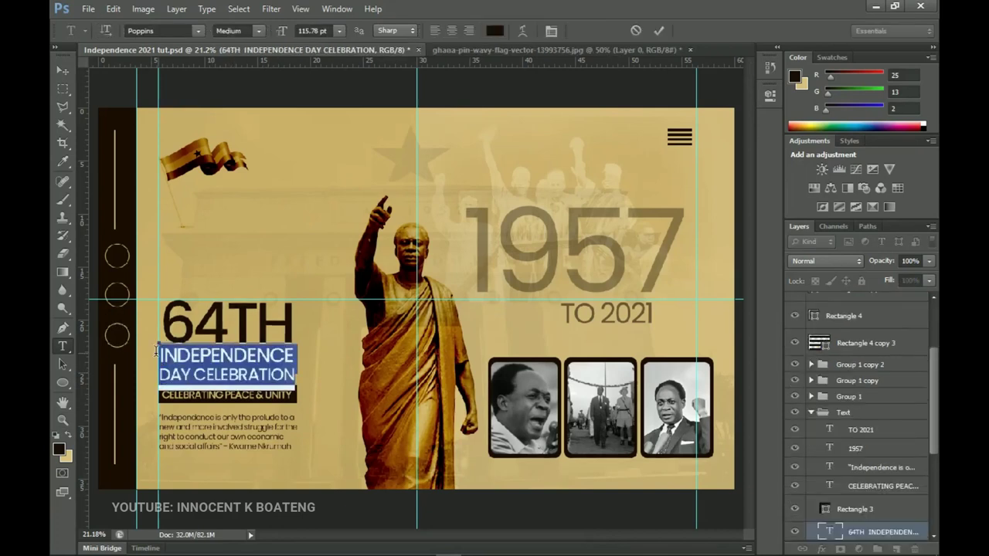
pyautogui.click(497, 31)
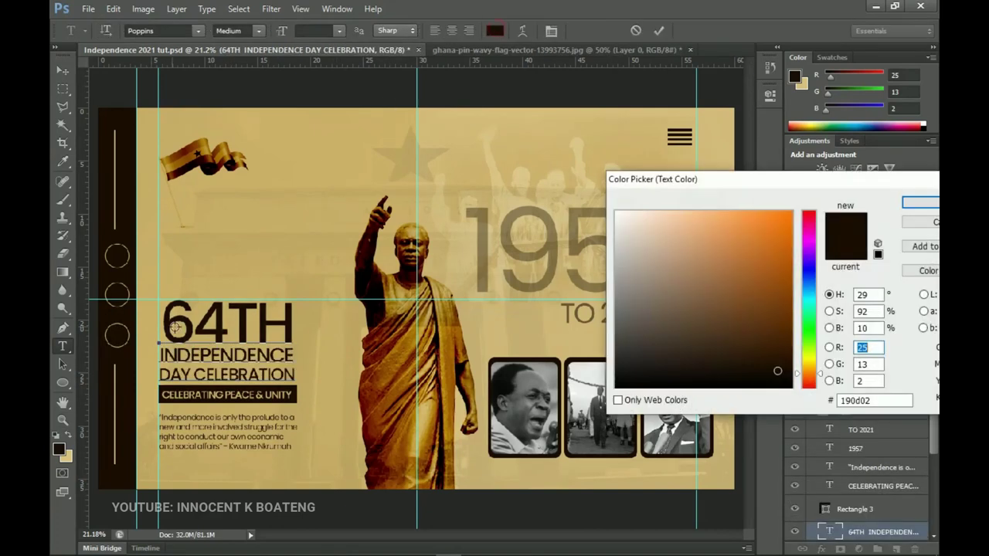
pyautogui.click(185, 281)
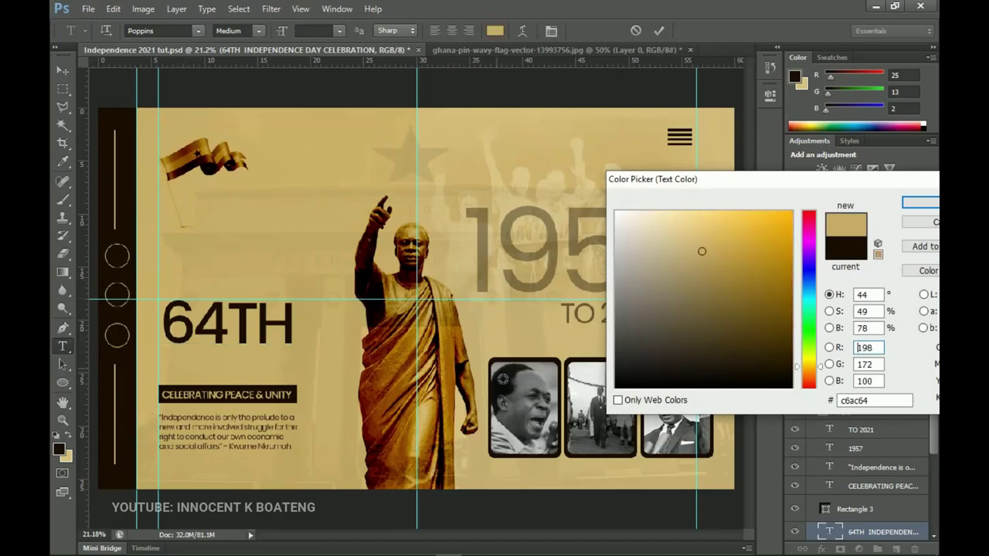
pyautogui.moveTo(705, 252)
pyautogui.mouseDown()
pyautogui.moveTo(728, 287)
pyautogui.moveTo(722, 311)
pyautogui.mouseUp()
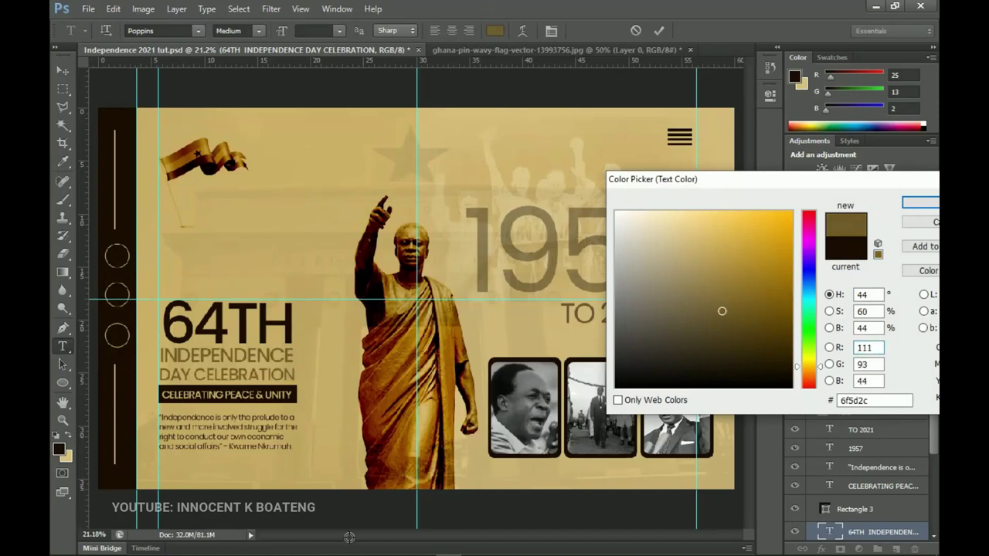
pyautogui.click(125, 372)
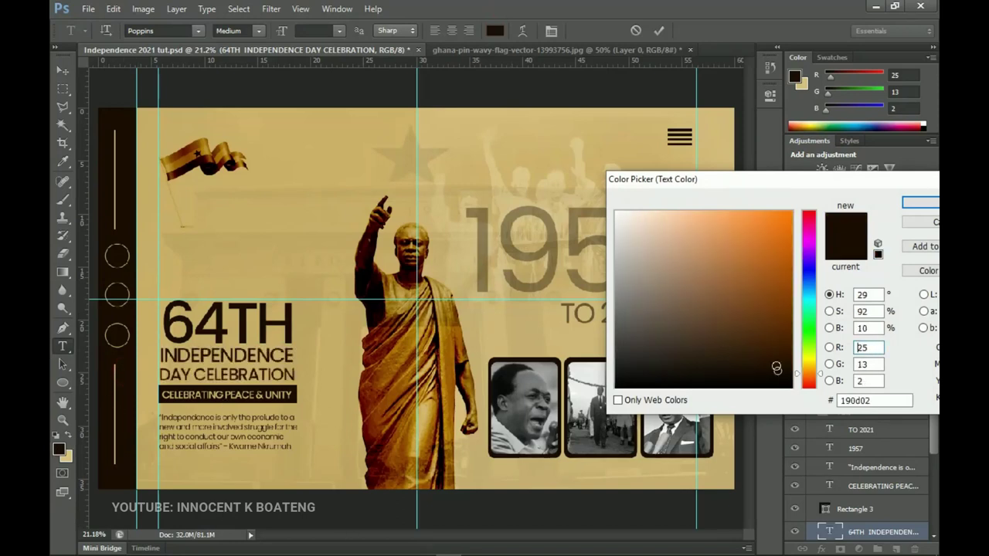
pyautogui.click(757, 352)
pyautogui.click(742, 340)
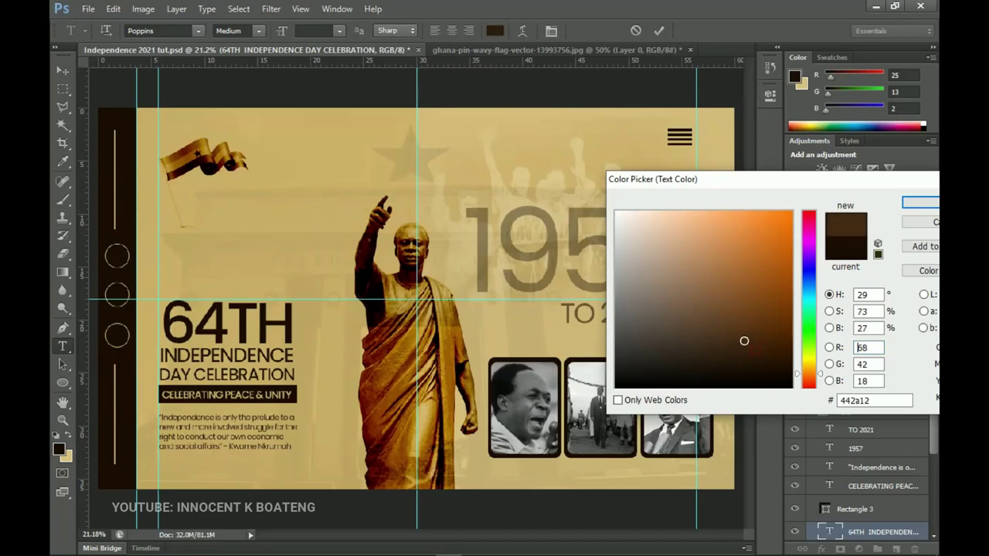
pyautogui.click(733, 340)
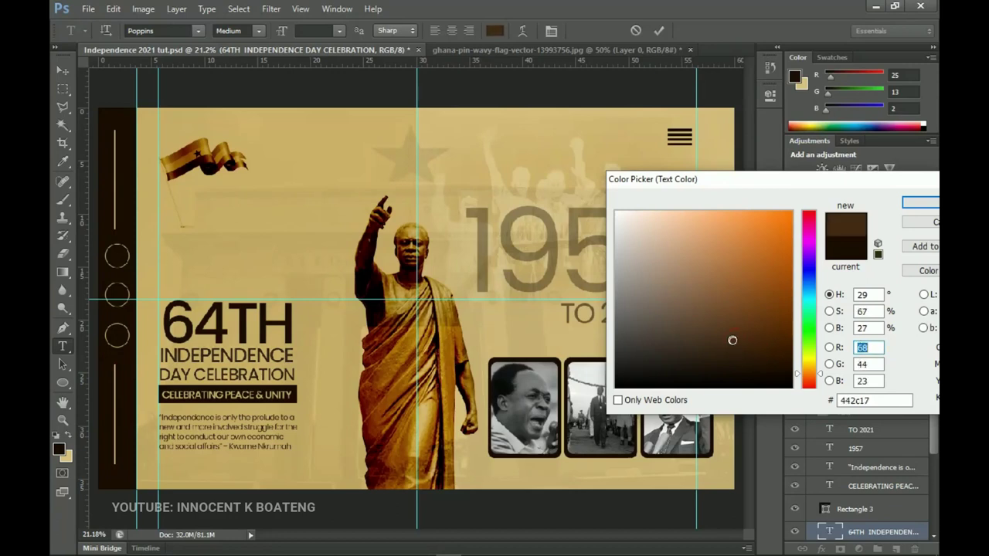
pyautogui.click(924, 207)
pyautogui.click(63, 70)
# Step: Duplicate the lower gold vertical line on the dark strip
pyautogui.press('z')
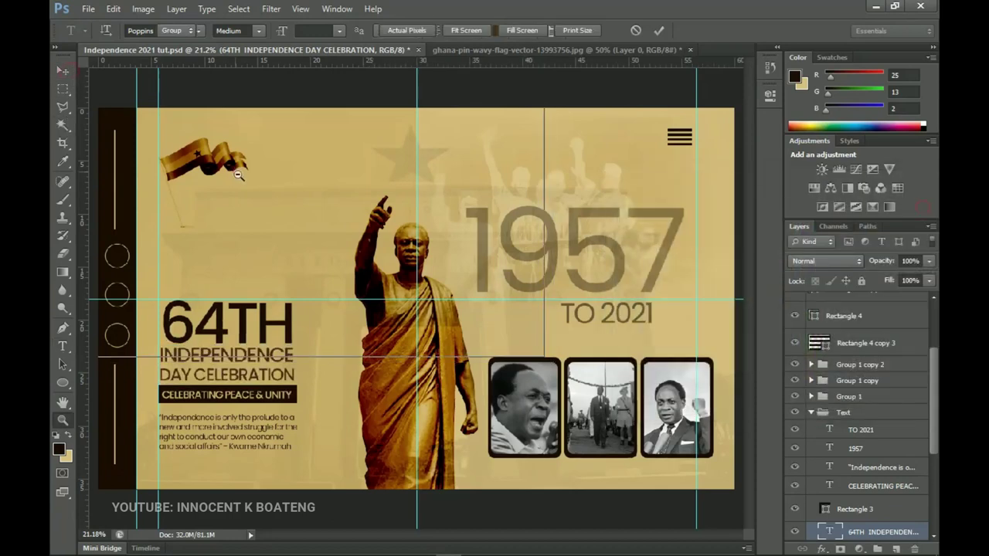
pyautogui.keyDown('alt'); pyautogui.click(309, 295); pyautogui.keyUp('alt')
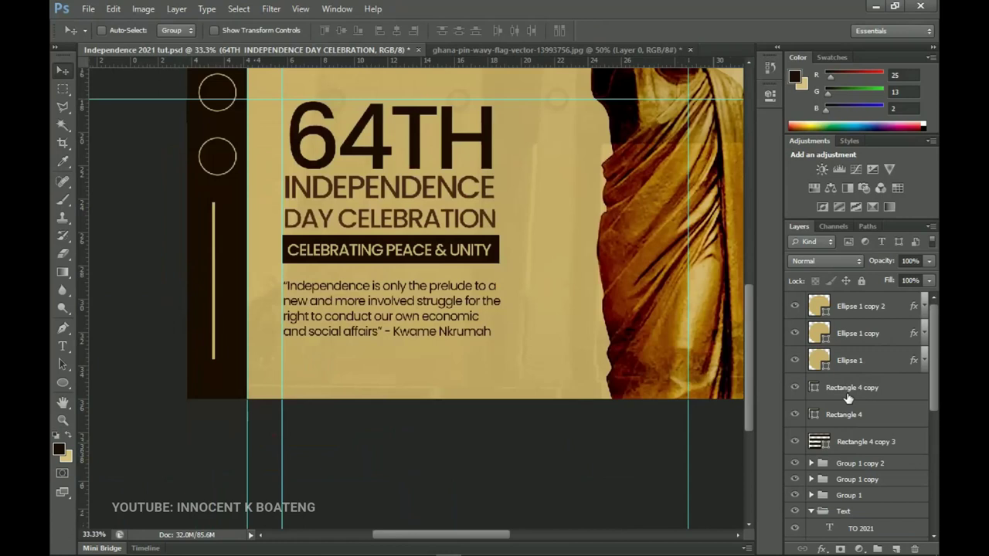
pyautogui.click(844, 398)
pyautogui.click(795, 388)
pyautogui.click(796, 388)
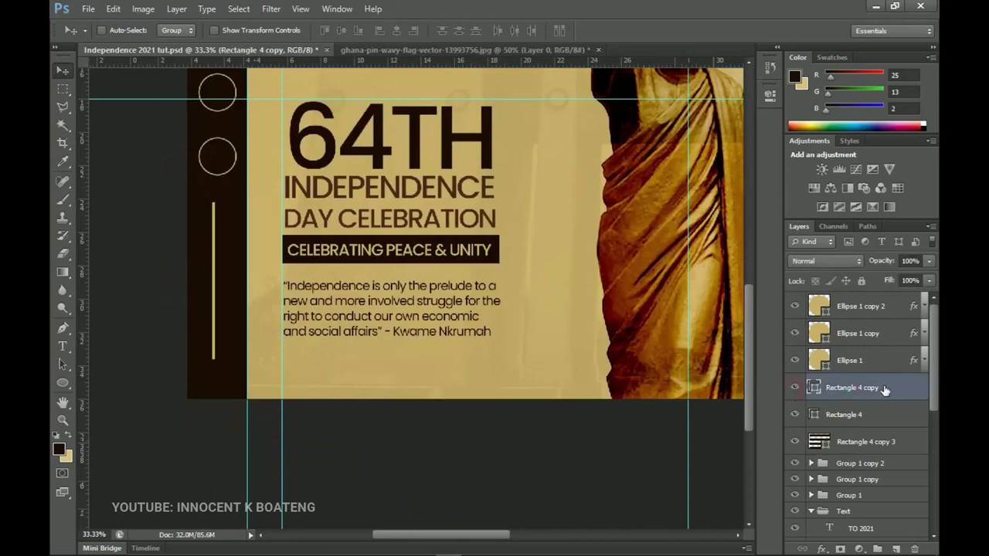
pyautogui.hotkey('ctrl', 'j')
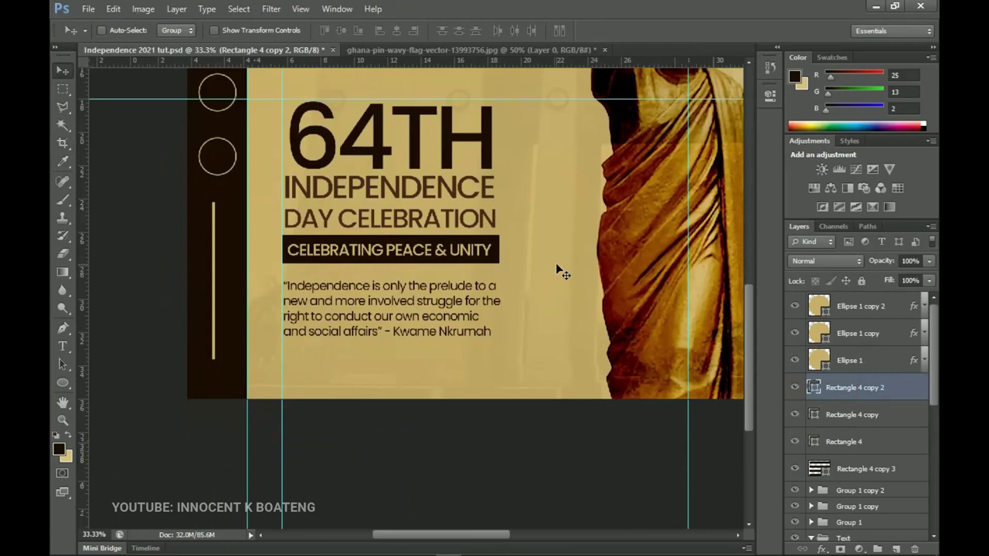
# Step: Rotate the duplicated line 90° clockwise and move it below the Kwame Nkrumah quote
pyautogui.hotkey('ctrl', 't')
pyautogui.rightClick(215, 263)
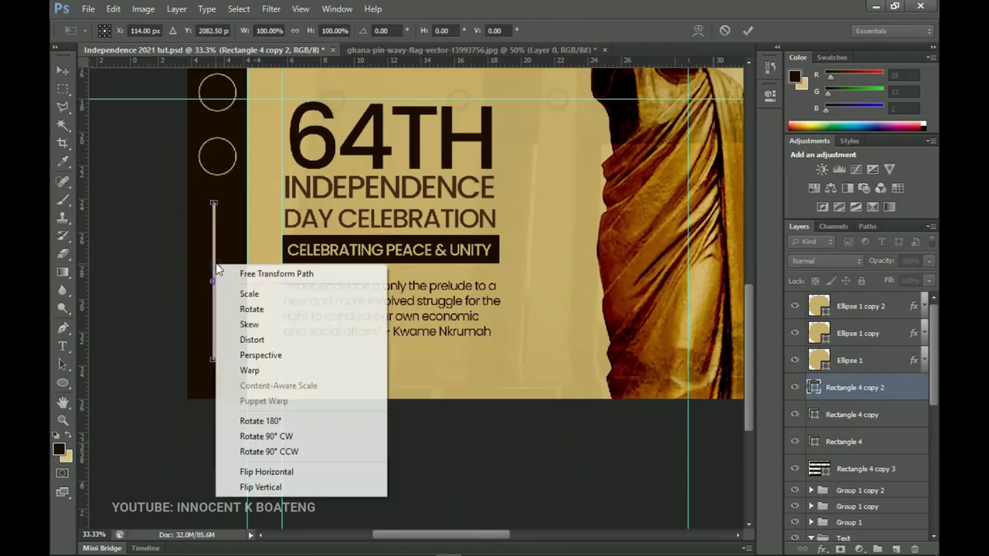
pyautogui.click(290, 437)
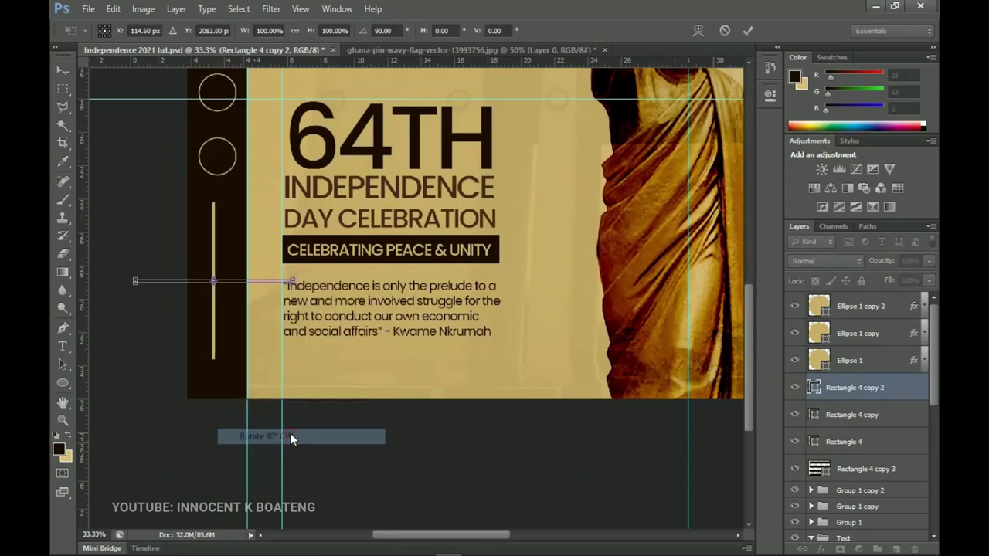
pyautogui.press('Return')
pyautogui.moveTo(291, 379); pyautogui.dragTo(403, 375)
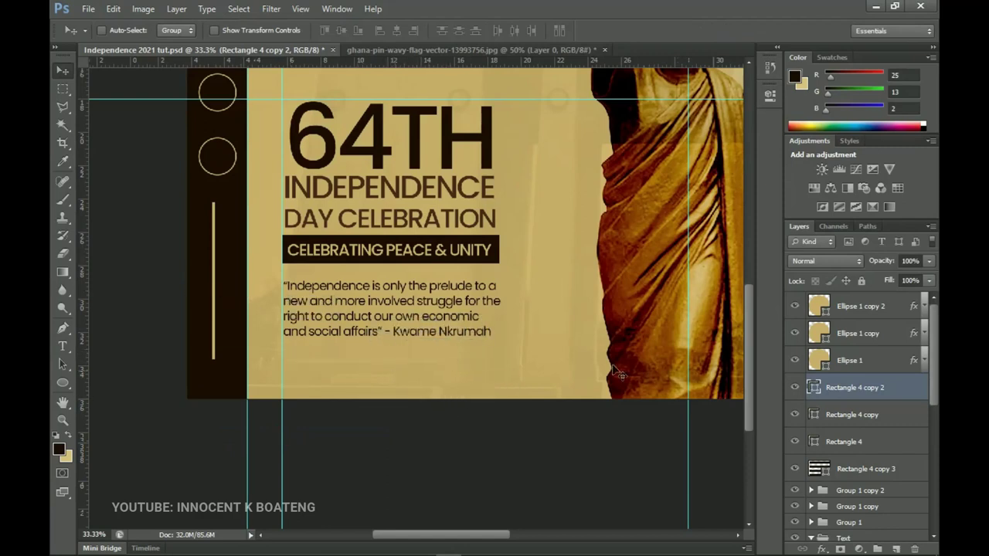
# Step: Change the horizontal line's fill color to the strip's dark brown #190d02
pyautogui.doubleClick(813, 389)
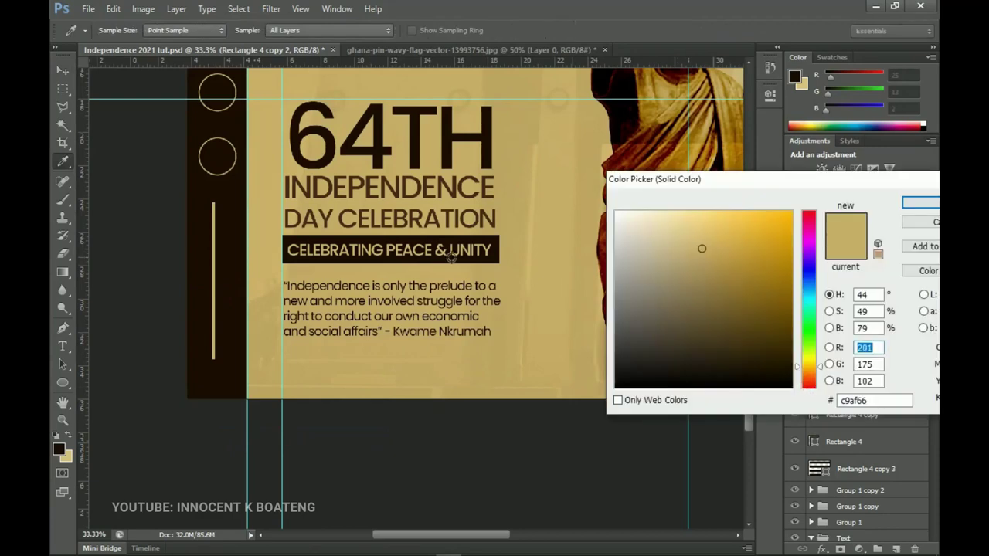
pyautogui.click(213, 242)
pyautogui.click(921, 201)
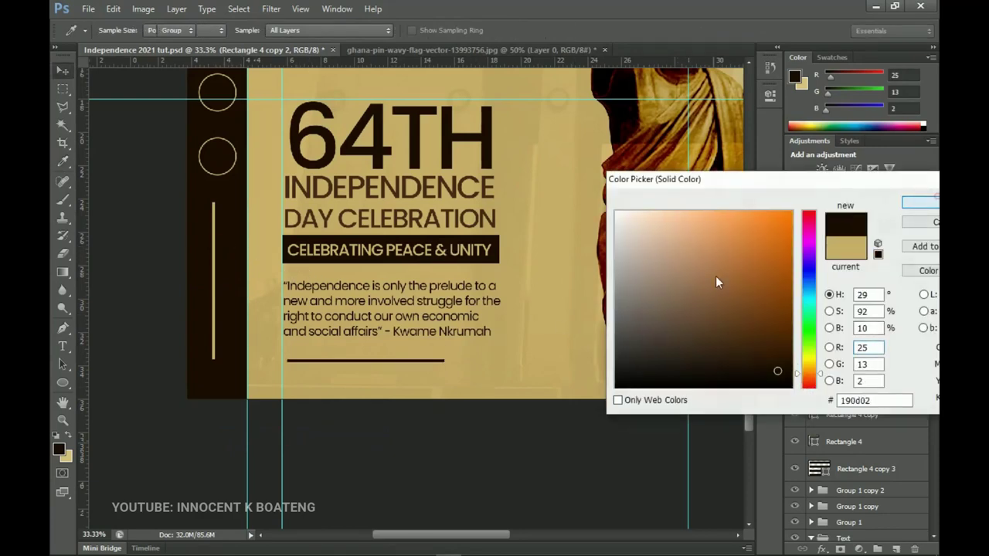
# Step: Align the horizontal line's start with the text guide and stretch it to about 12.5 in, matching the quote's width
pyautogui.moveTo(493, 369); pyautogui.dragTo(480, 370)
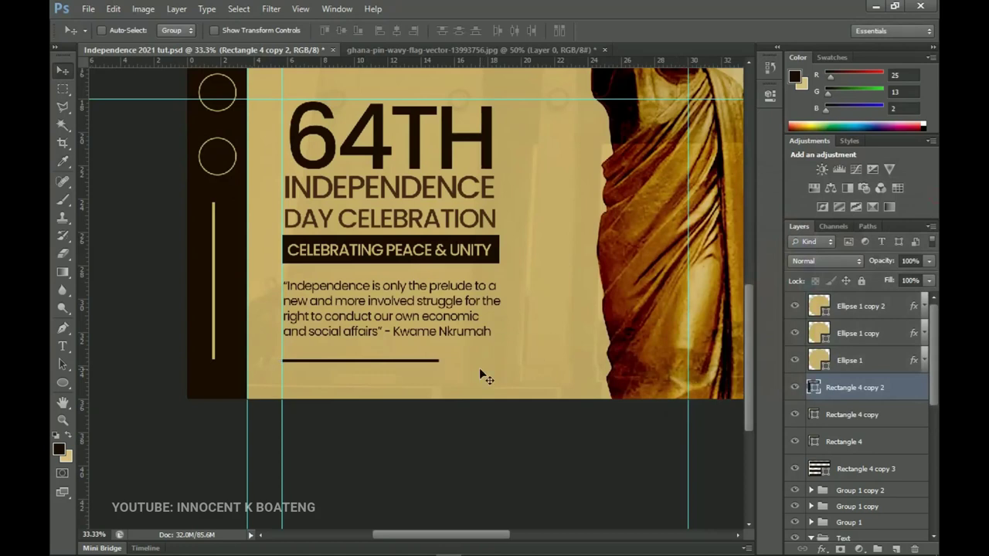
pyautogui.hotkey('ctrl', 't')
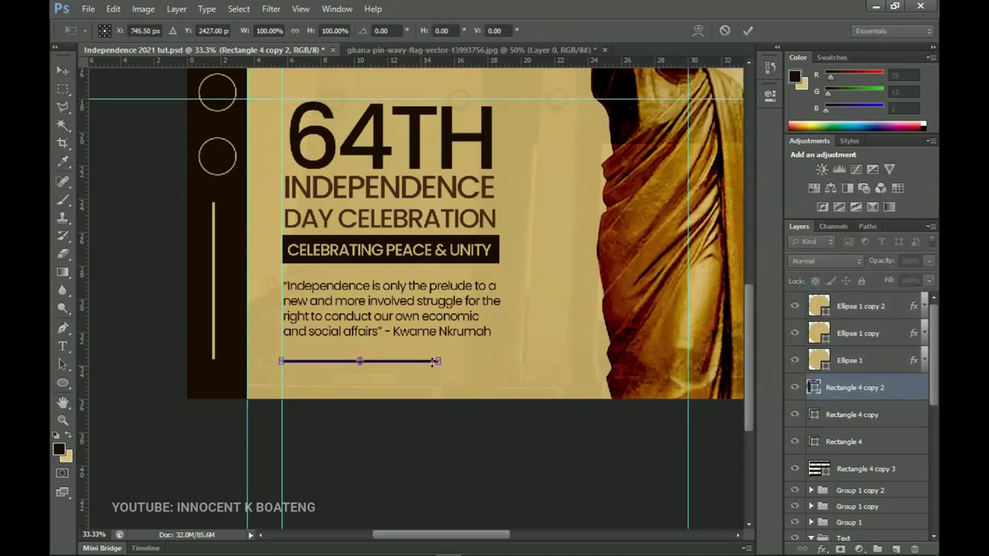
pyautogui.moveTo(439, 361); pyautogui.dragTo(489, 358)
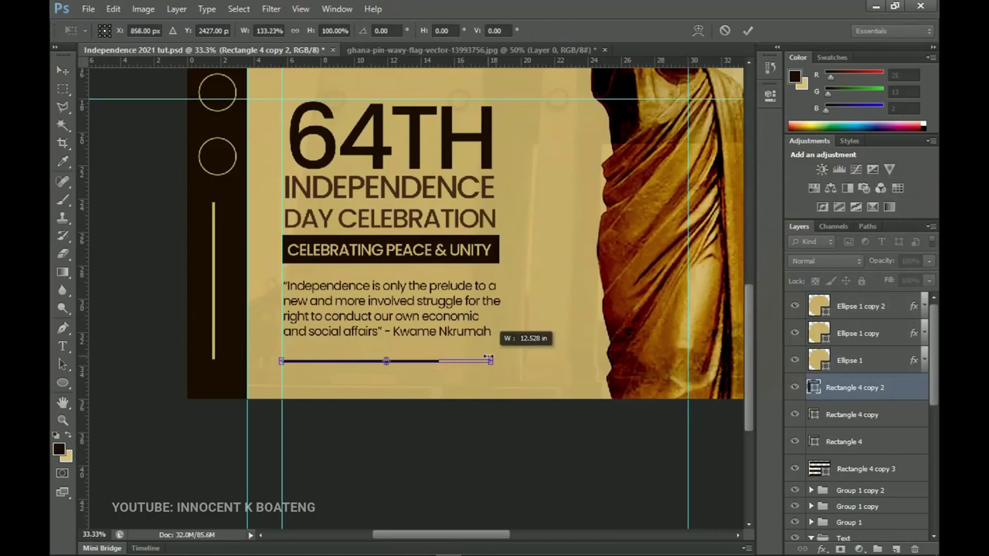
pyautogui.press('Return')
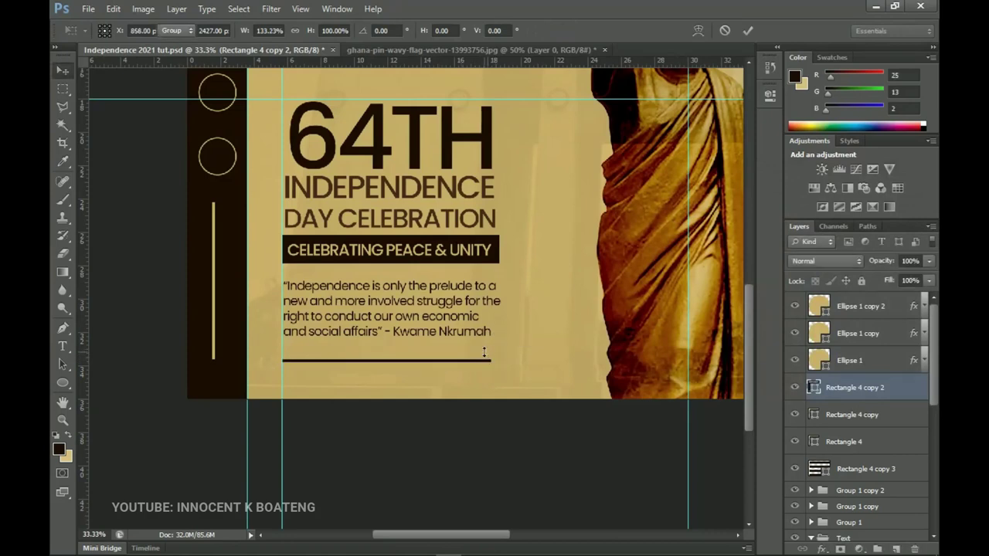
# Step: Group the three circle layers and three line layers, and name the group Shapes
pyautogui.hotkey('ctrl', '-')
pyautogui.hotkey('ctrl', '-')
pyautogui.click(866, 443)
pyautogui.keyDown('shift'); pyautogui.click(857, 316); pyautogui.keyUp('shift')
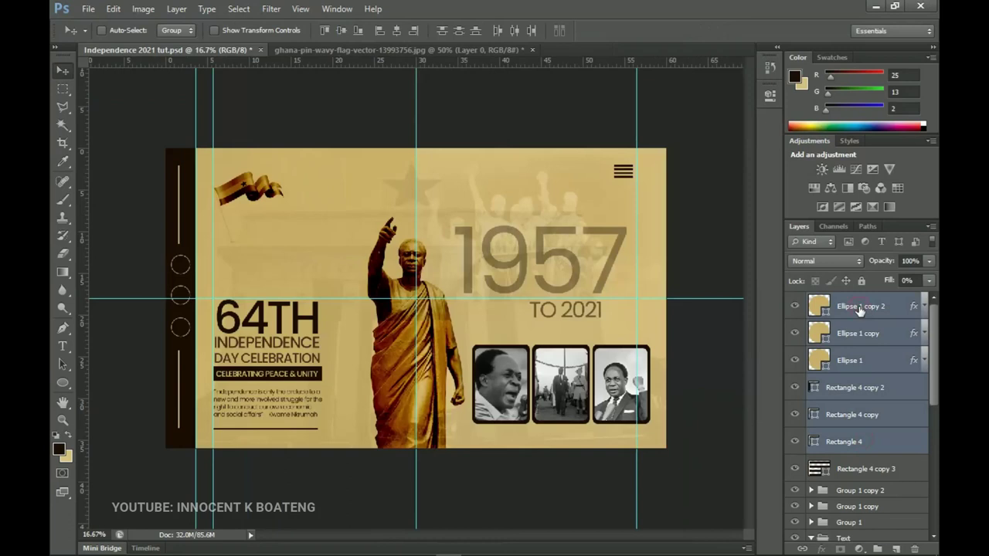
pyautogui.hotkey('ctrl', 'g')
pyautogui.doubleClick(849, 302)
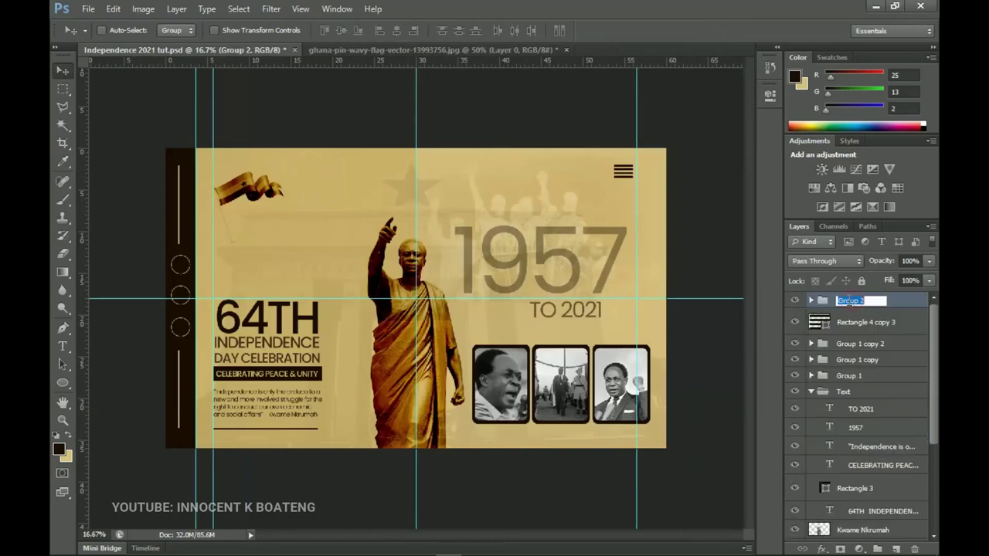
pyautogui.write('Shapes')
pyautogui.click(861, 313)
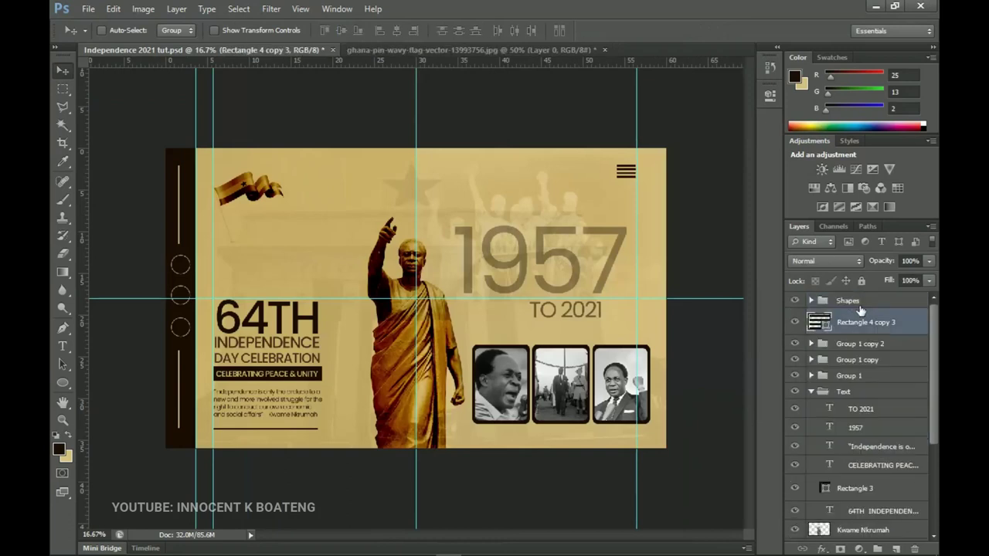